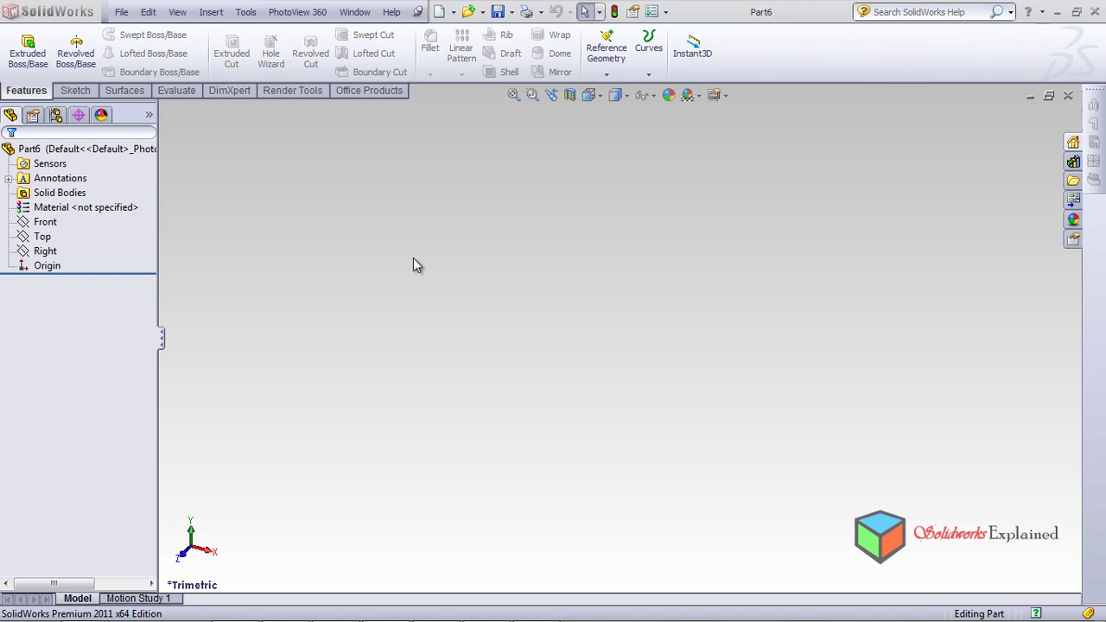
{"action": "left_click", "coordinate": [211, 12]}
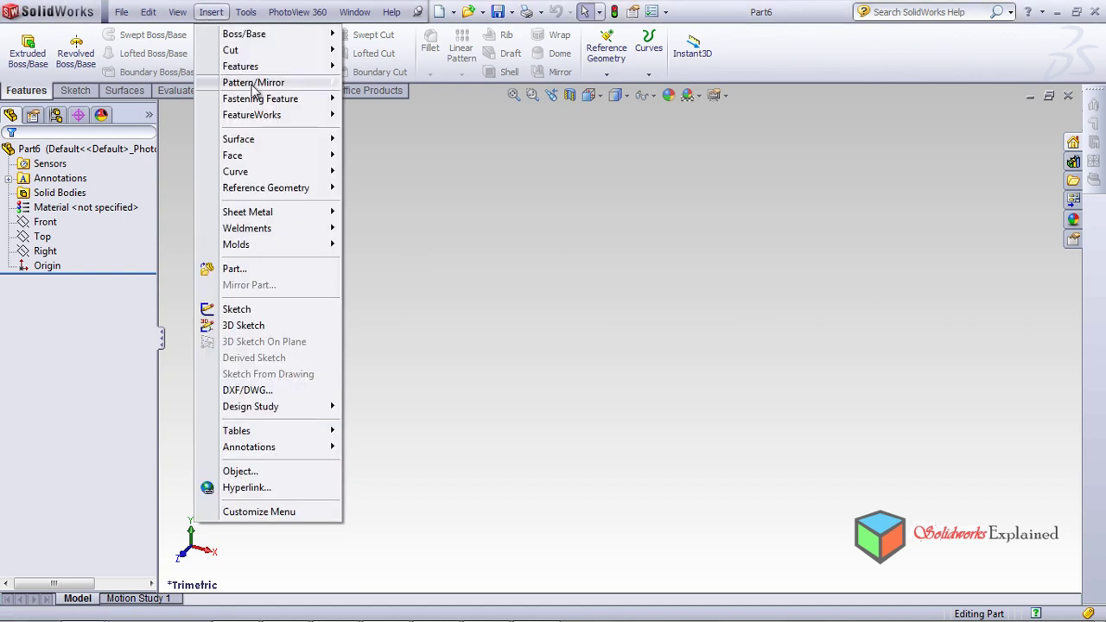
{"action": "mouse_move", "coordinate": [242, 69]}
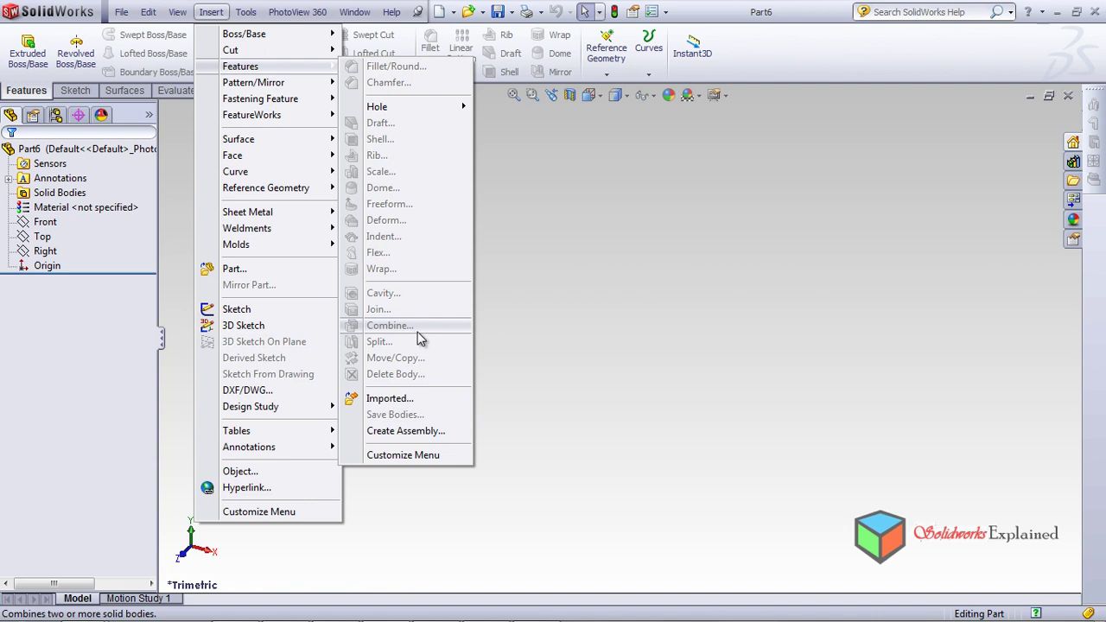
{"action": "left_click", "coordinate": [609, 309]}
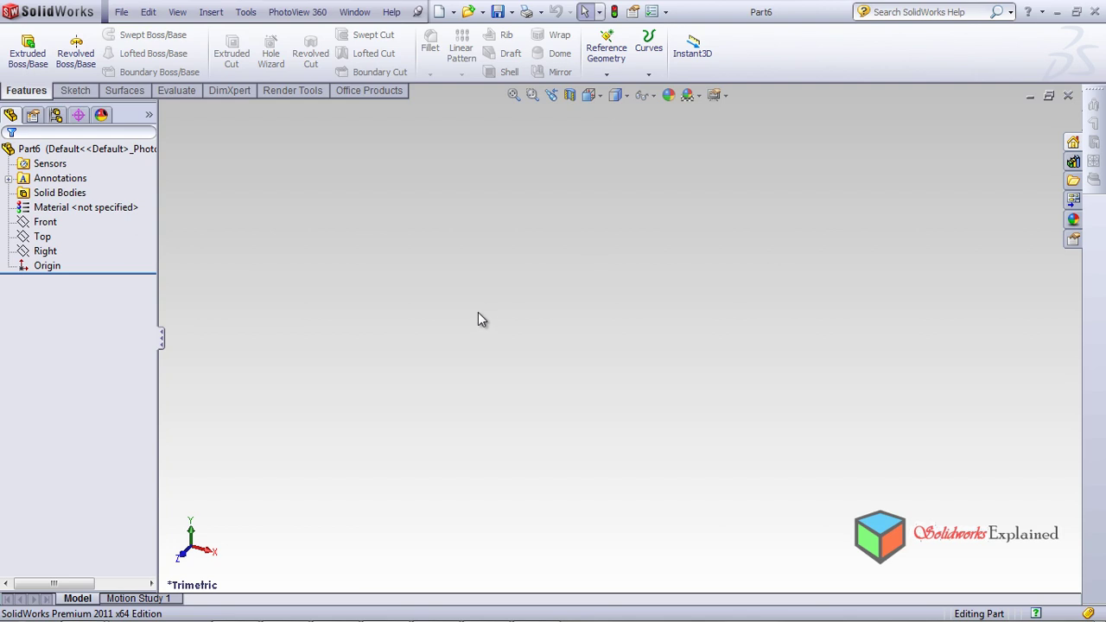
Start a sketch on the Front plane and draw a square about 68 mm wide around the origin
{"action": "left_click", "coordinate": [78, 226]}
{"action": "left_click", "coordinate": [122, 207]}
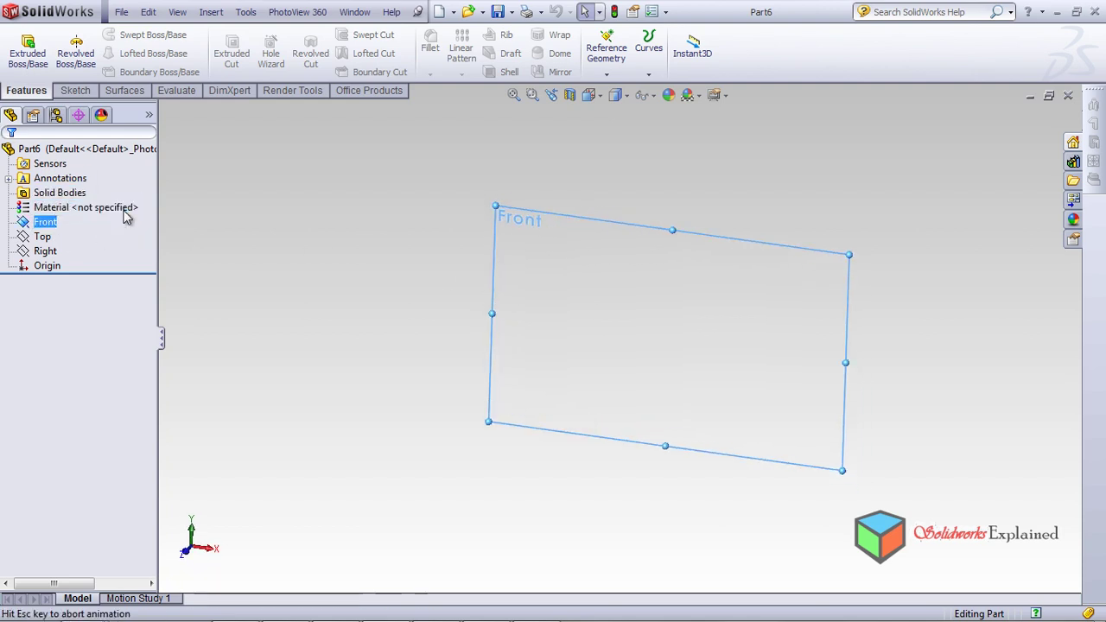
{"action": "left_click", "coordinate": [47, 223]}
{"action": "left_click", "coordinate": [52, 191]}
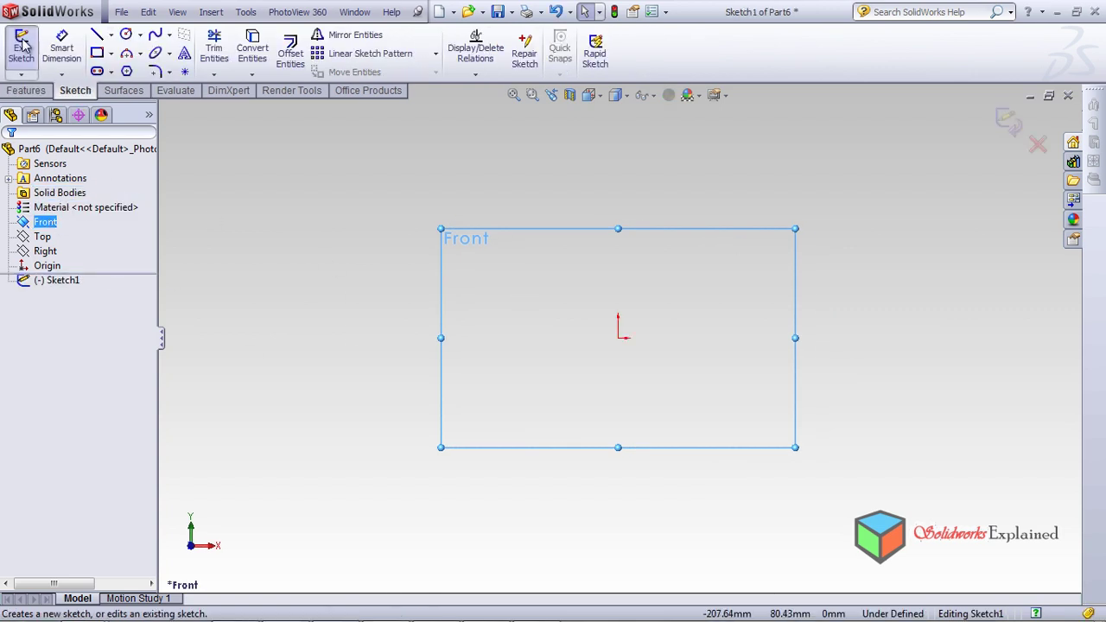
{"action": "left_click", "coordinate": [97, 53]}
{"action": "left_click", "coordinate": [503, 277]}
{"action": "left_click", "coordinate": [653, 426]}
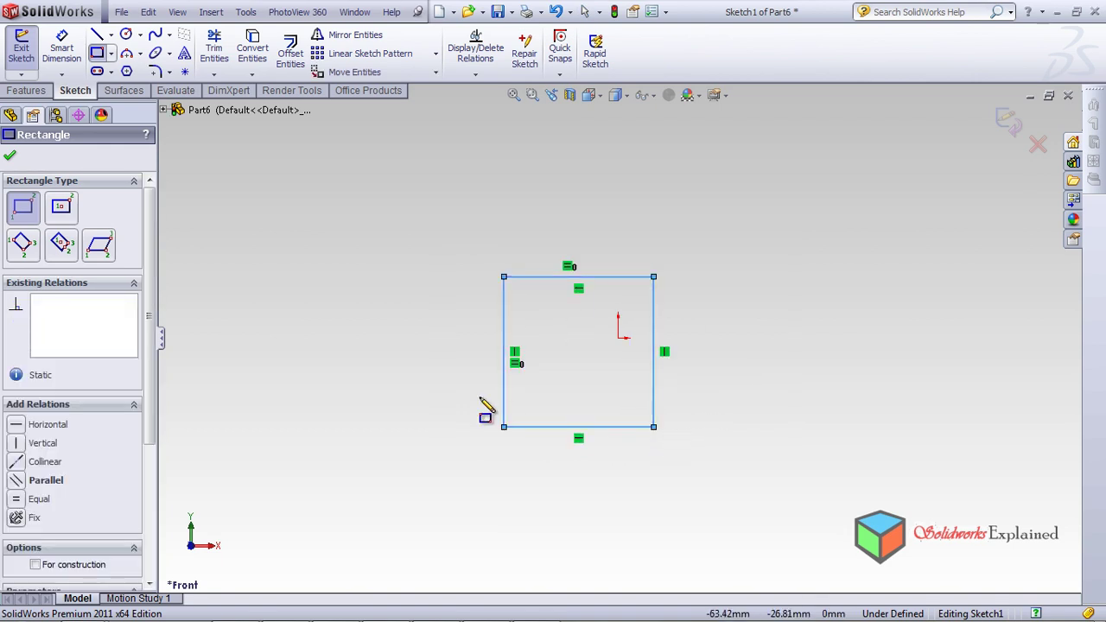
{"action": "left_click", "coordinate": [610, 427]}
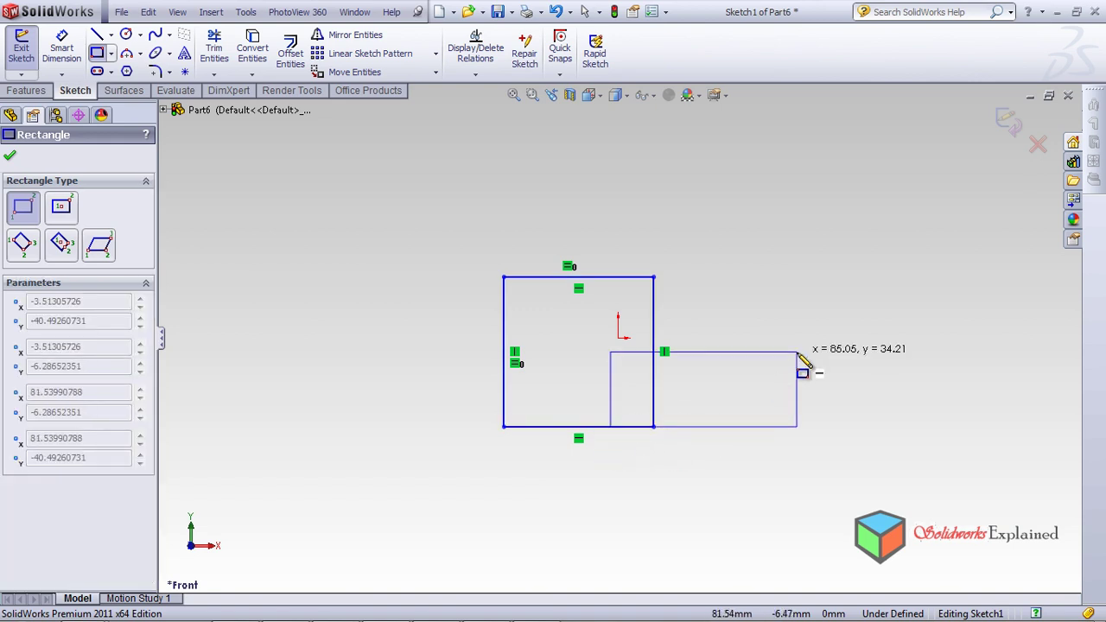
{"action": "key", "text": "Escape"}
Add an Equal relation between the square's bottom and right edges
{"action": "left_click", "coordinate": [596, 427]}
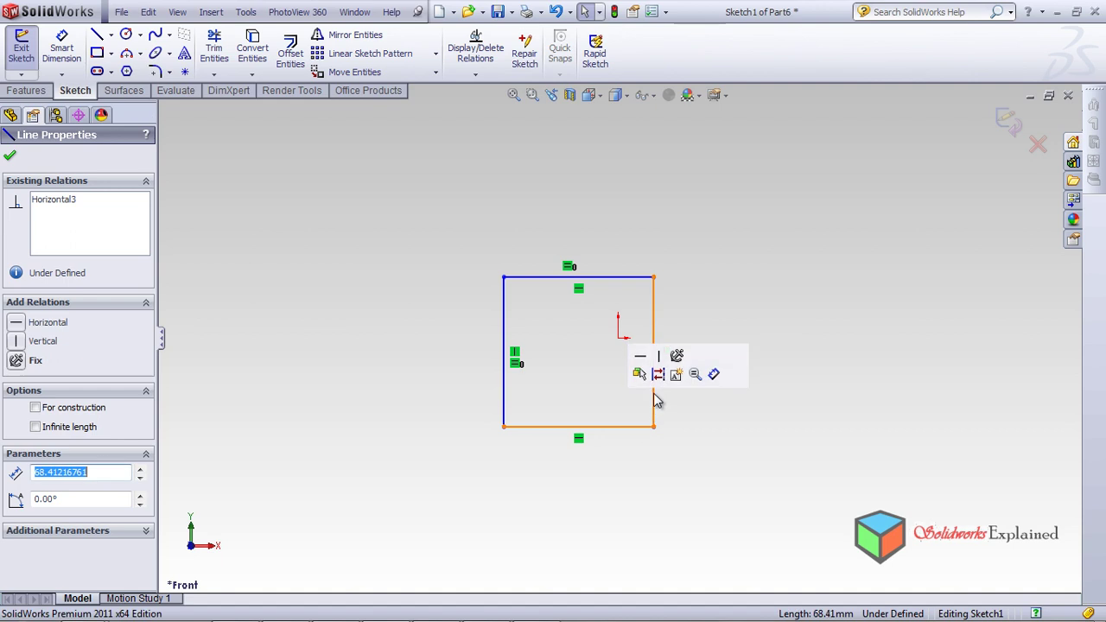
{"action": "left_click", "coordinate": [662, 312], "text": "ctrl"}
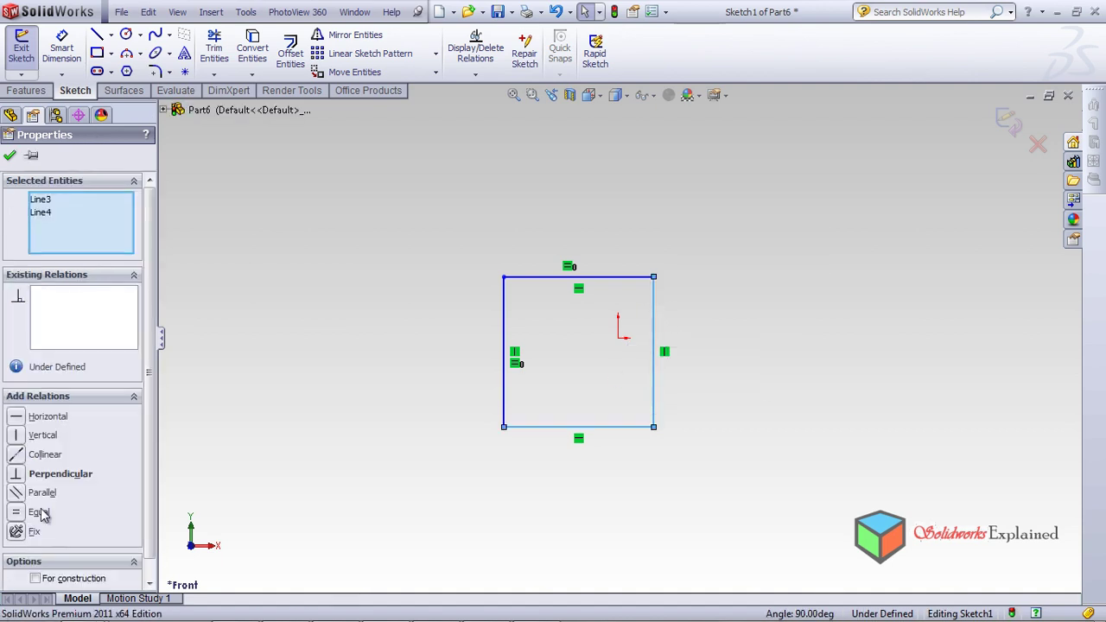
{"action": "left_click", "coordinate": [14, 514]}
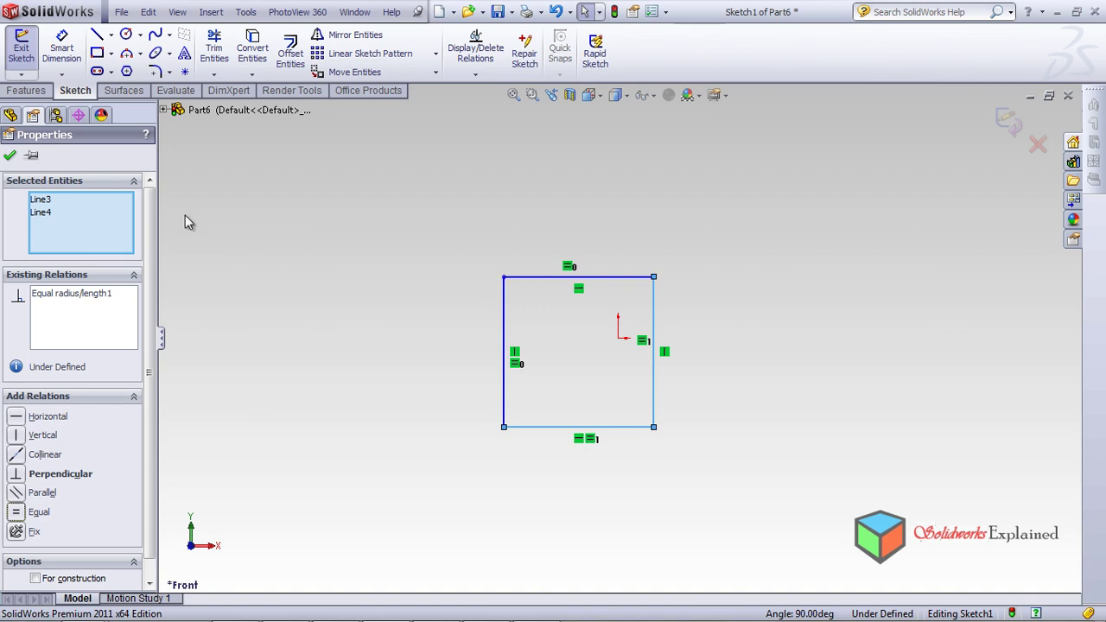
Dimension the square's top edge to 30 mm
{"action": "left_click", "coordinate": [61, 47]}
{"action": "left_click", "coordinate": [617, 278]}
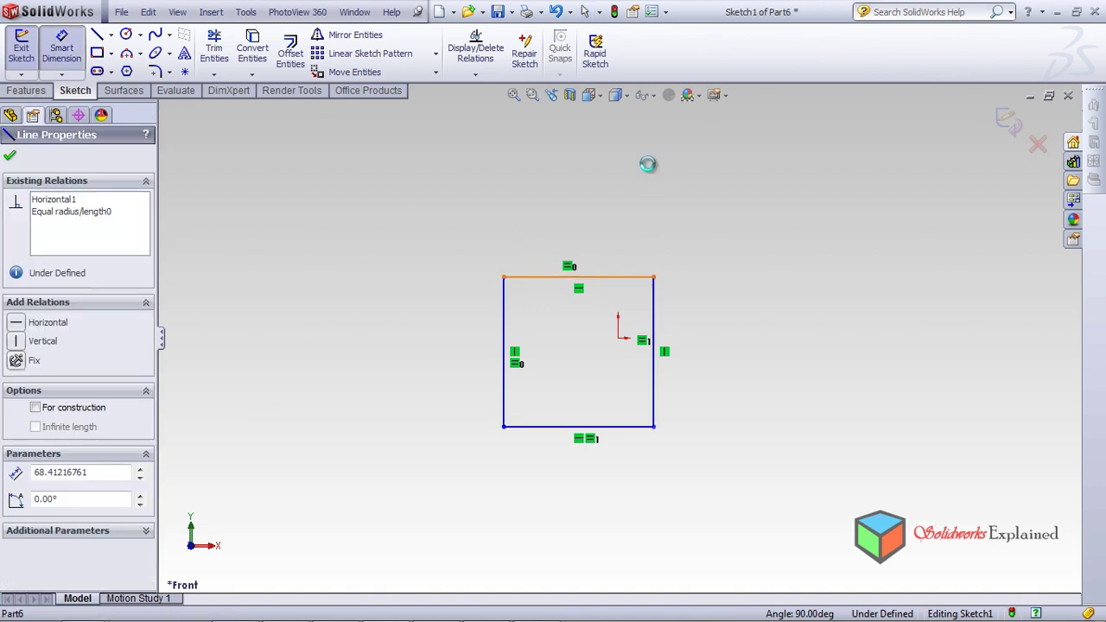
{"action": "left_click", "coordinate": [650, 169]}
{"action": "type", "text": "30"}
{"action": "key", "text": "Return"}
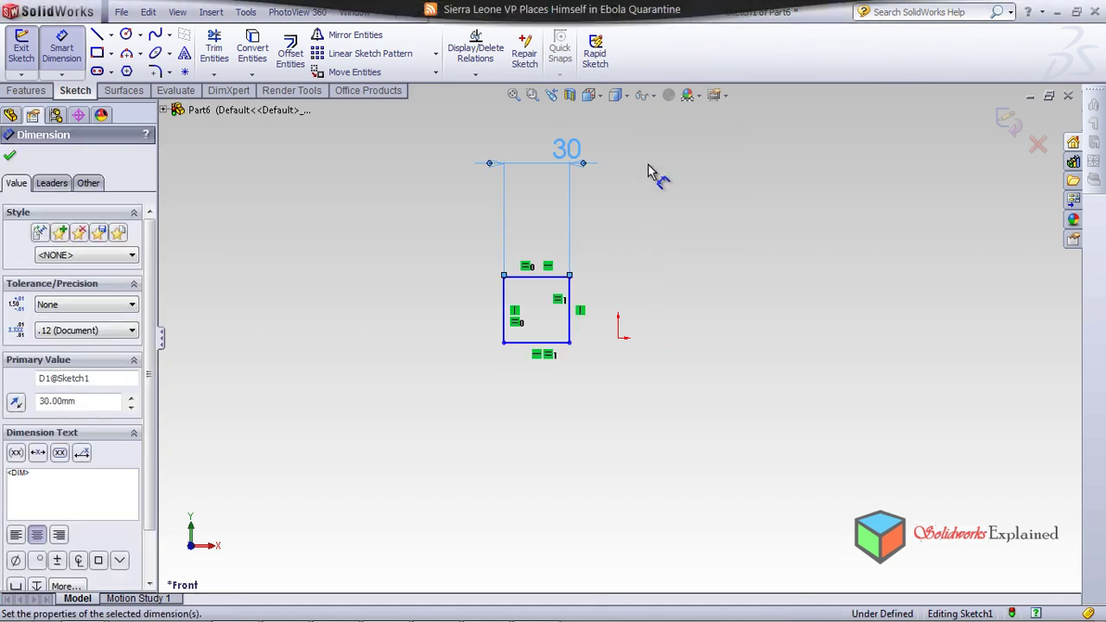
{"action": "left_click", "coordinate": [21, 74]}
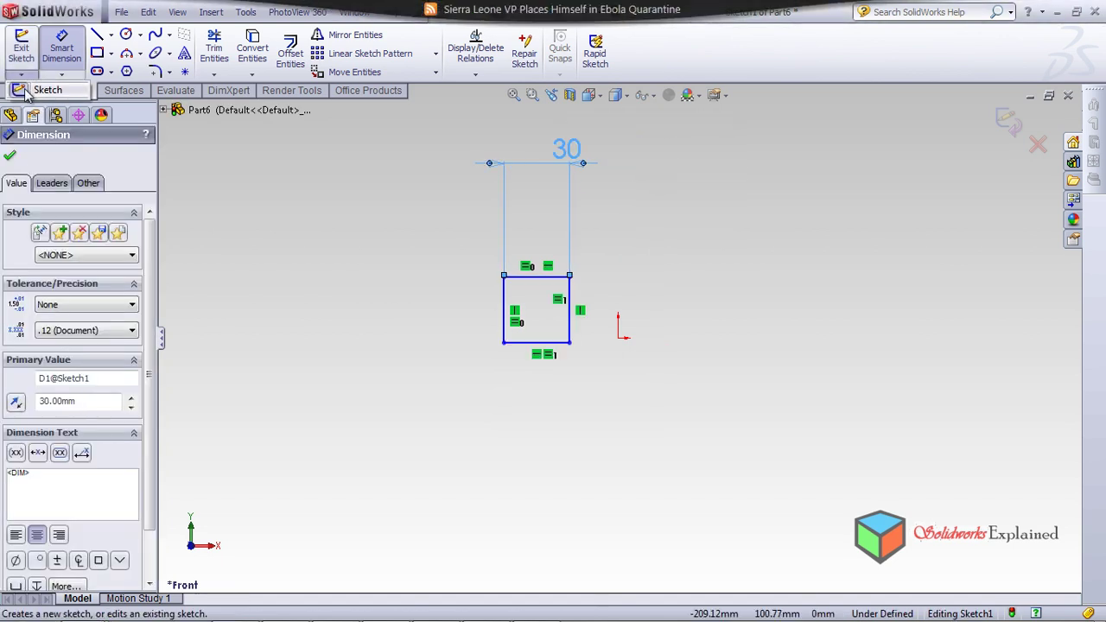
{"action": "left_click", "coordinate": [302, 203]}
Extrude the square sketch as a Blind boss 30 mm deep to form a cube
{"action": "left_click", "coordinate": [26, 90]}
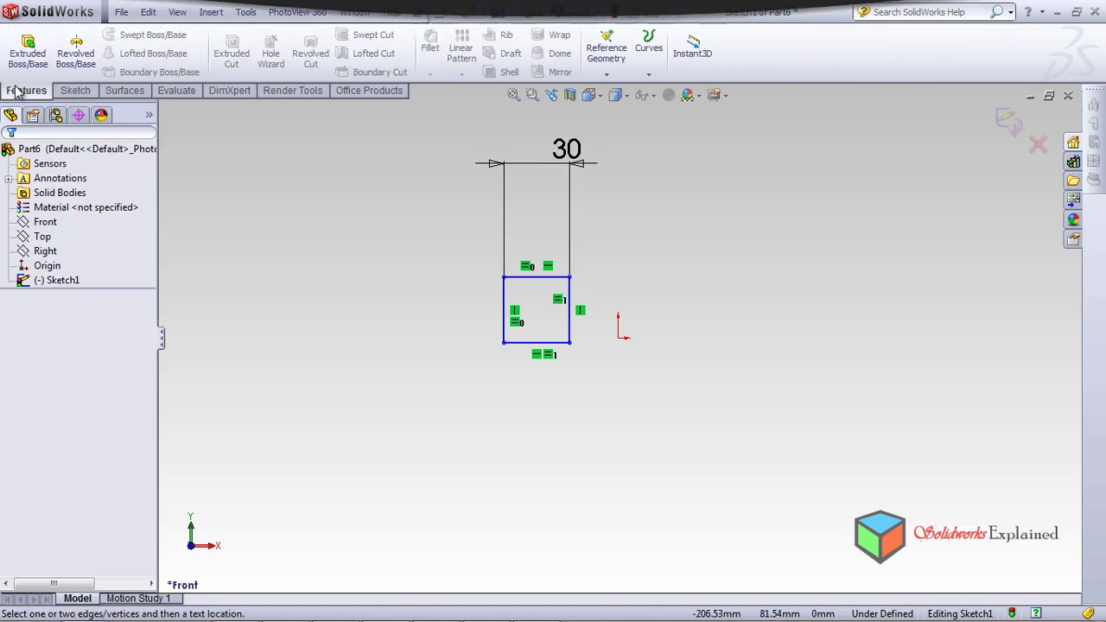
{"action": "left_click", "coordinate": [10, 51]}
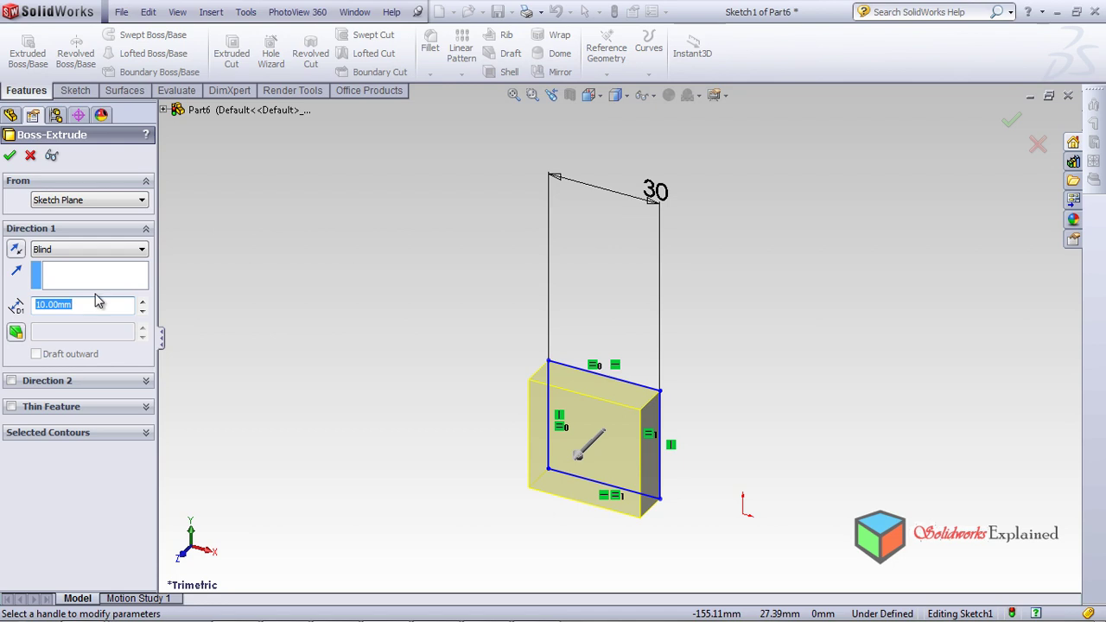
{"action": "type", "text": "30"}
{"action": "key", "text": "Return"}
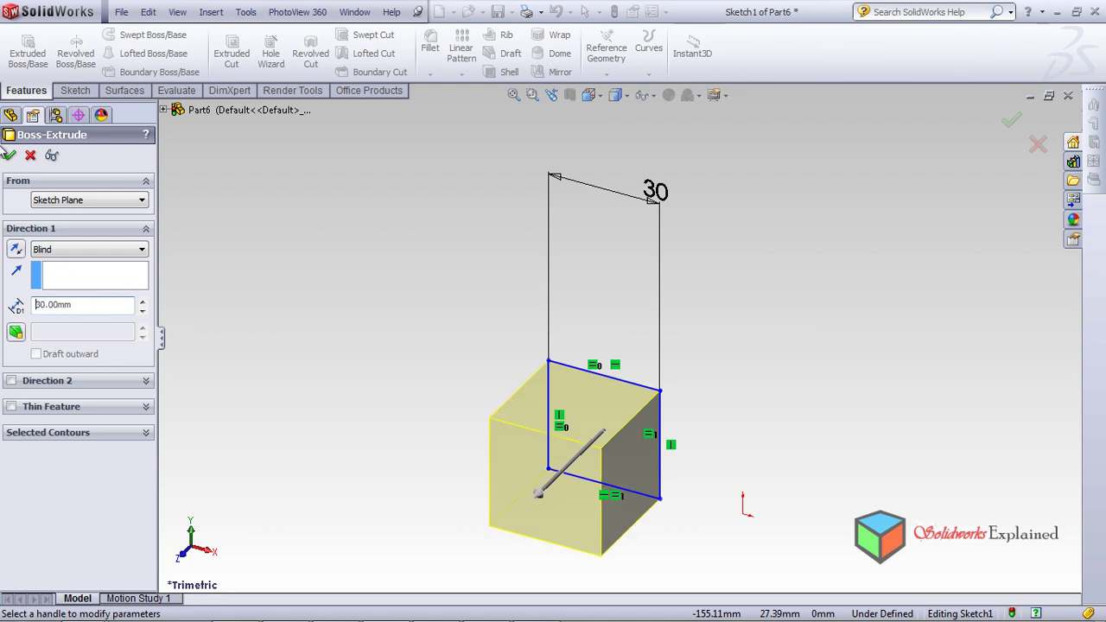
{"action": "key", "text": "Return"}
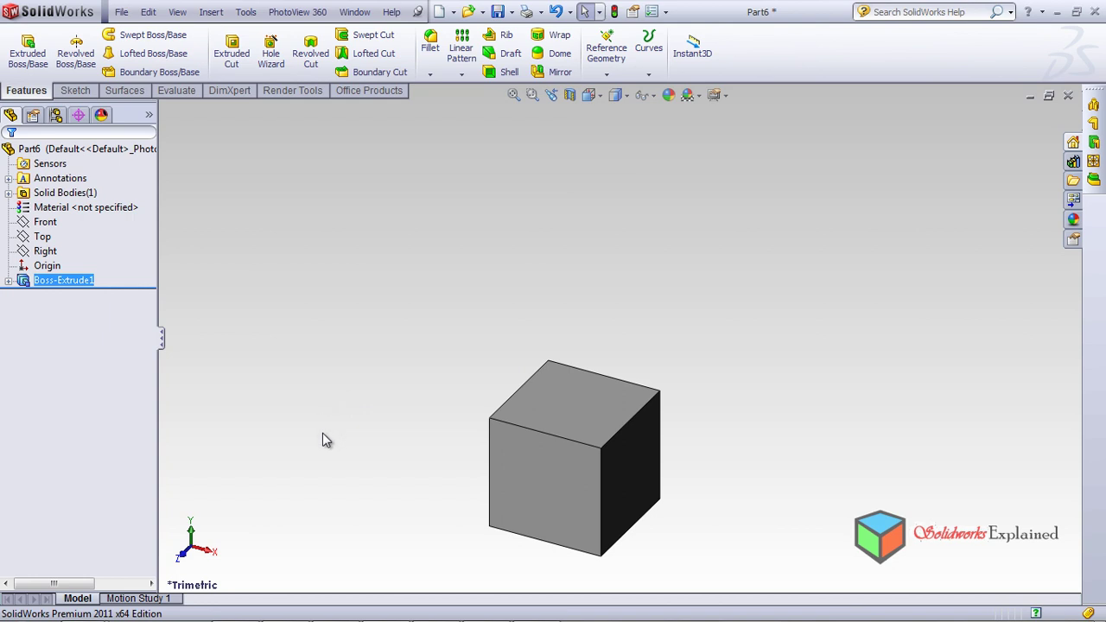
Start a sketch on the Front plane and draw a vertical centerline about 57 mm long to the right of the cube and origin
{"action": "middle_click_drag", "start_coordinate": [427, 348], "coordinate": [689, 538]}
{"action": "middle_click_drag", "start_coordinate": [606, 447], "coordinate": [581, 429]}
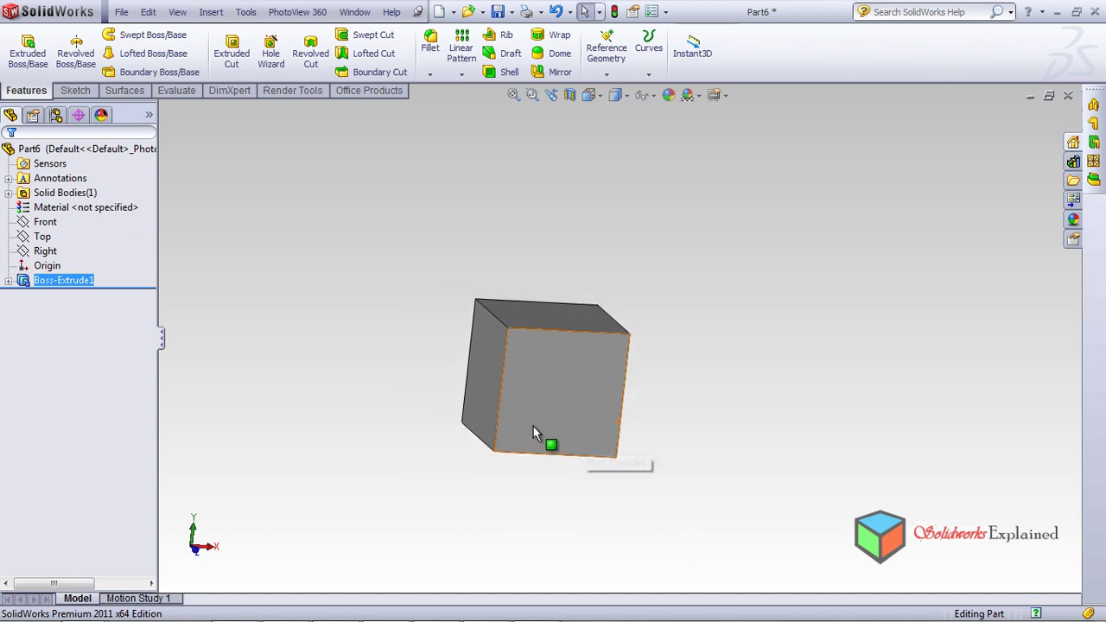
{"action": "left_click", "coordinate": [45, 224]}
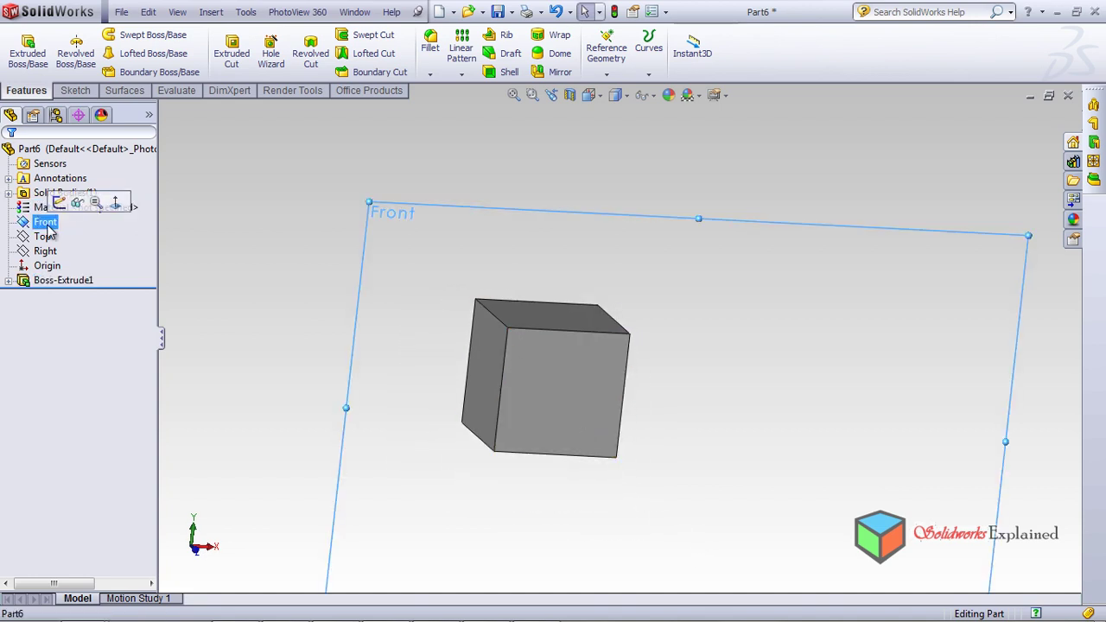
{"action": "left_click", "coordinate": [115, 206]}
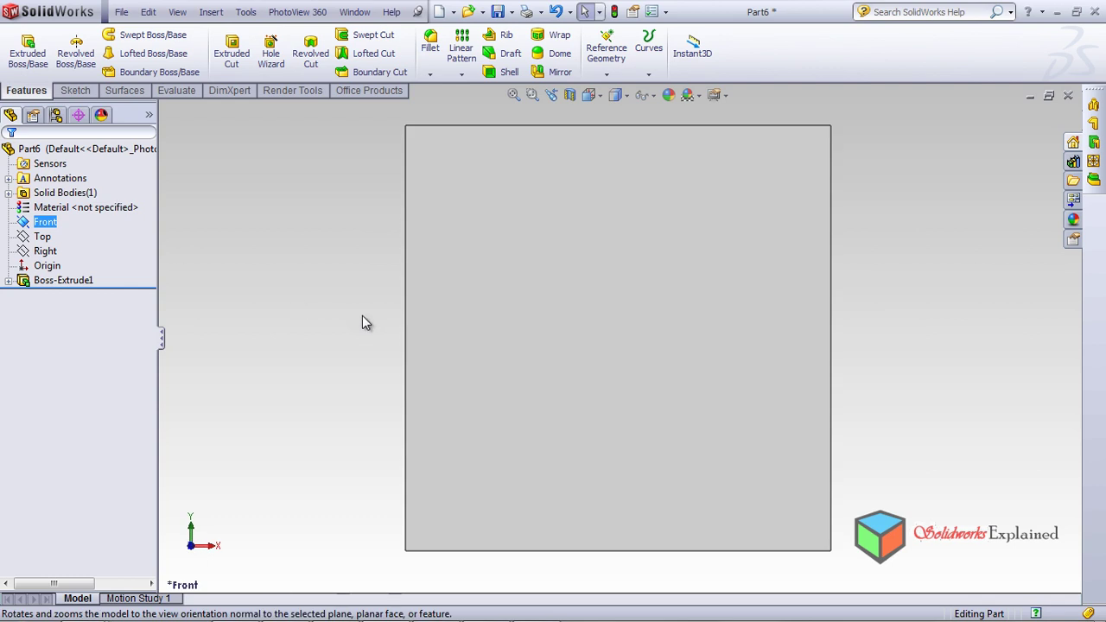
{"action": "left_click", "coordinate": [75, 90]}
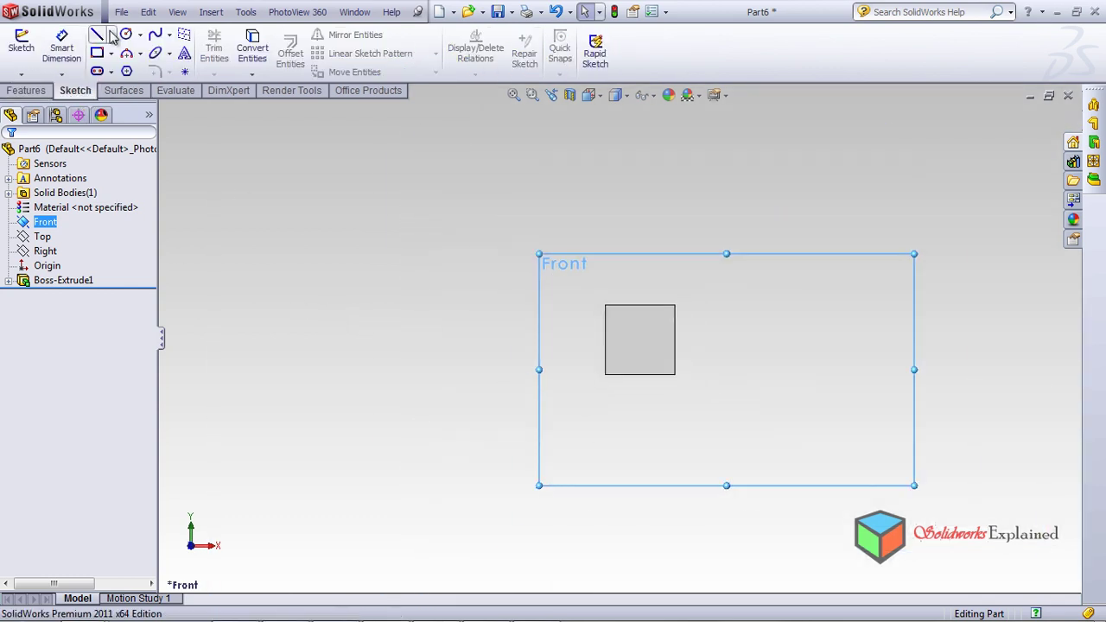
{"action": "left_click", "coordinate": [110, 35]}
{"action": "left_click", "coordinate": [121, 70]}
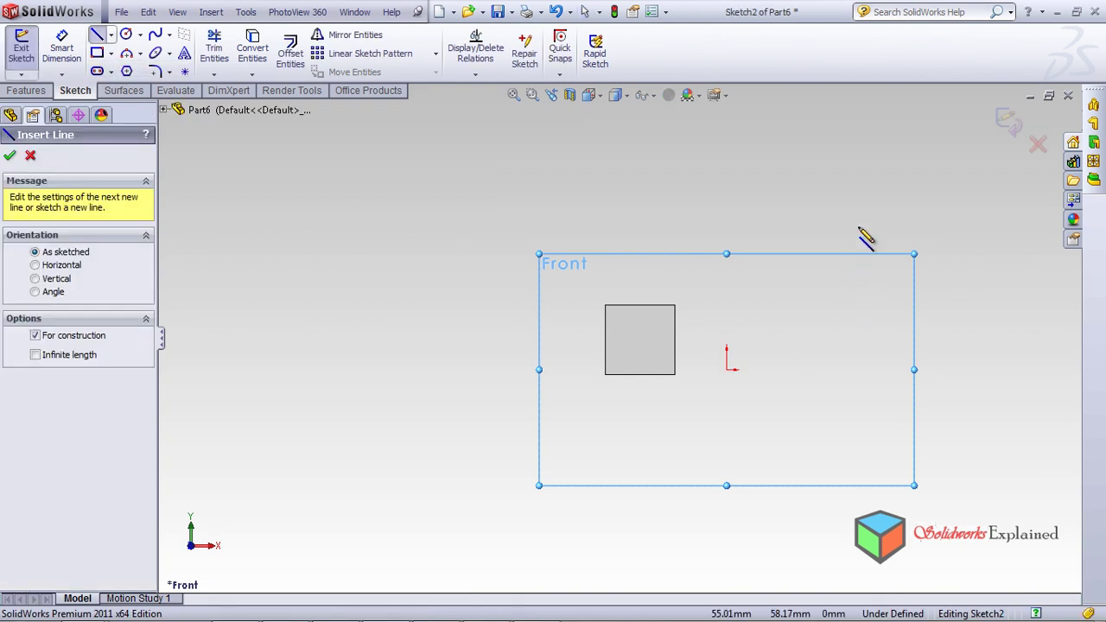
{"action": "left_click", "coordinate": [859, 222]}
{"action": "left_click", "coordinate": [859, 354]}
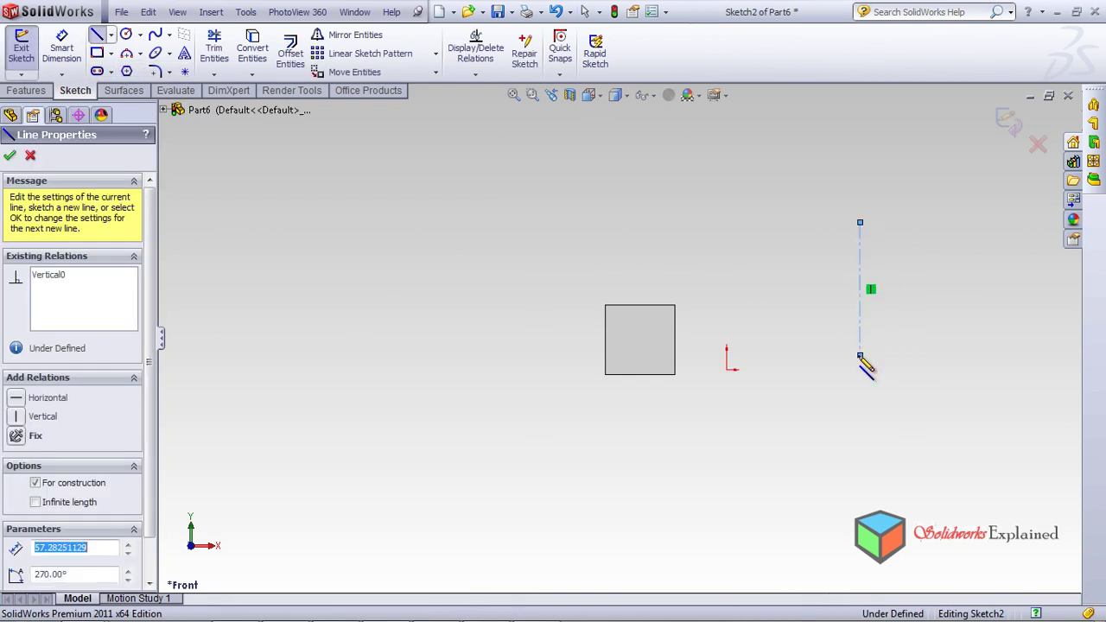
{"action": "key", "text": "Escape"}
{"action": "key", "text": "Escape"}
Draw a circle centered on the vertical centerline, set its radius to 15 mm, and exit the sketch
{"action": "left_click", "coordinate": [126, 34]}
{"action": "left_click", "coordinate": [860, 283]}
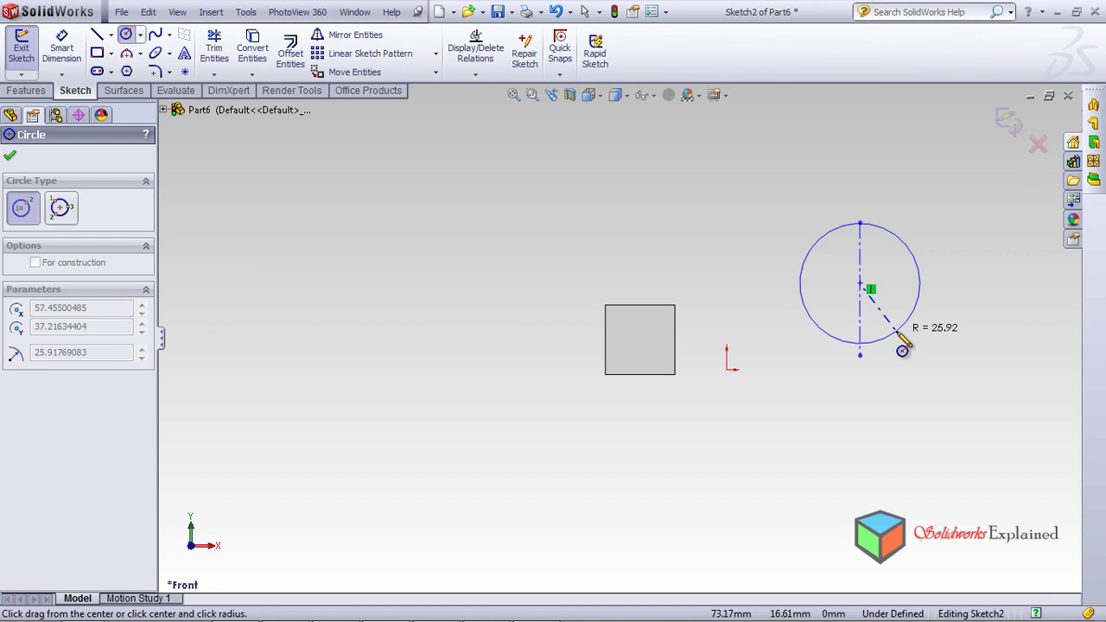
{"action": "left_click", "coordinate": [902, 349]}
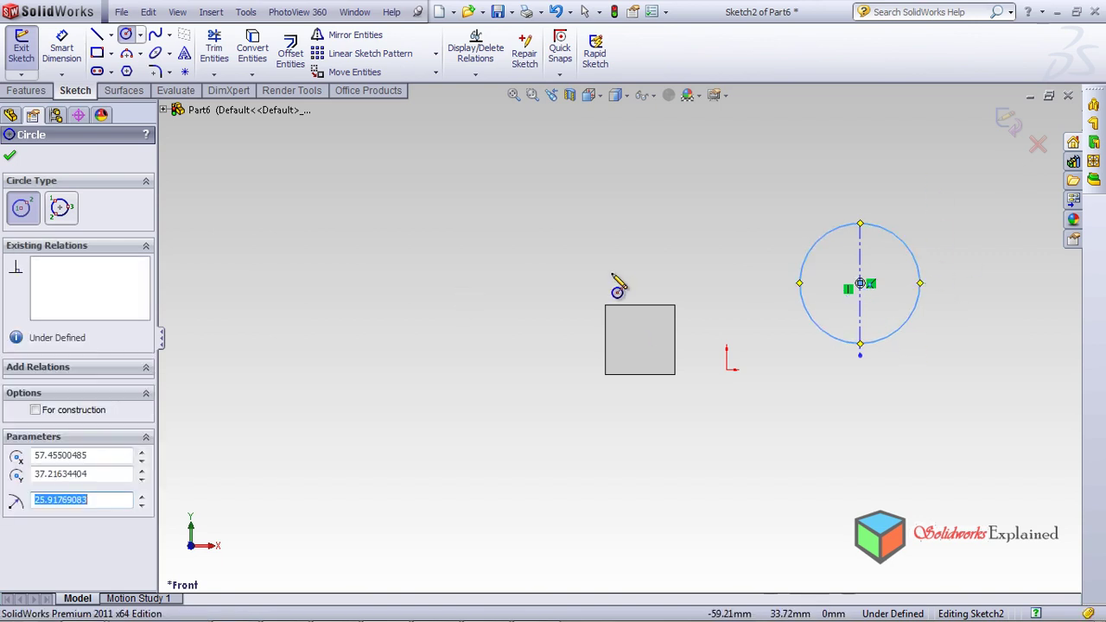
{"action": "type", "text": "15"}
{"action": "key", "text": "Return"}
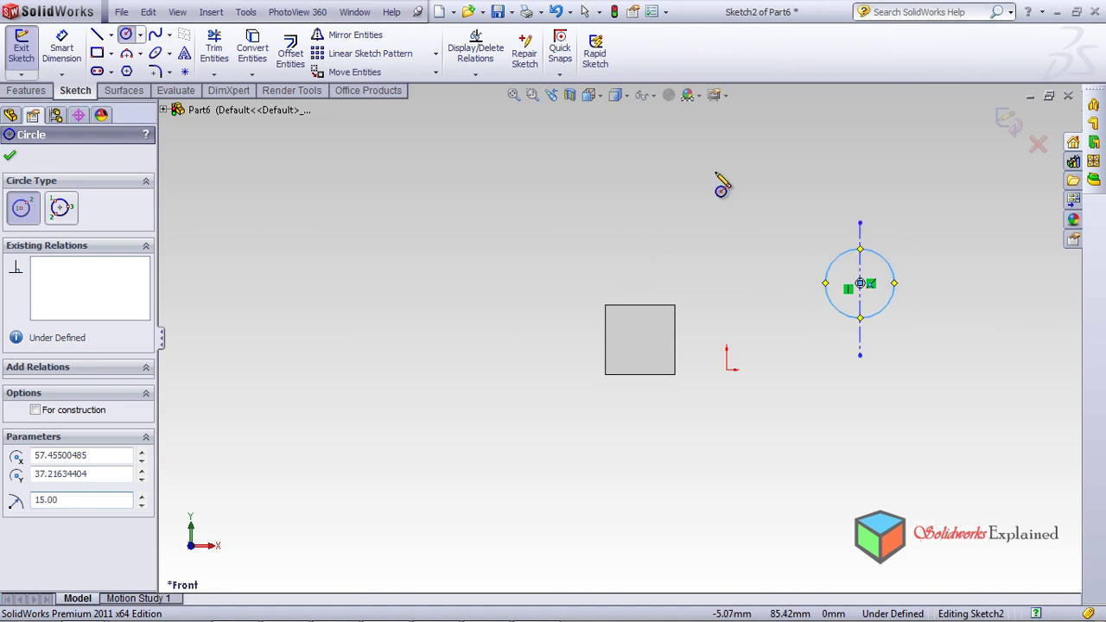
{"action": "left_click", "coordinate": [26, 90]}
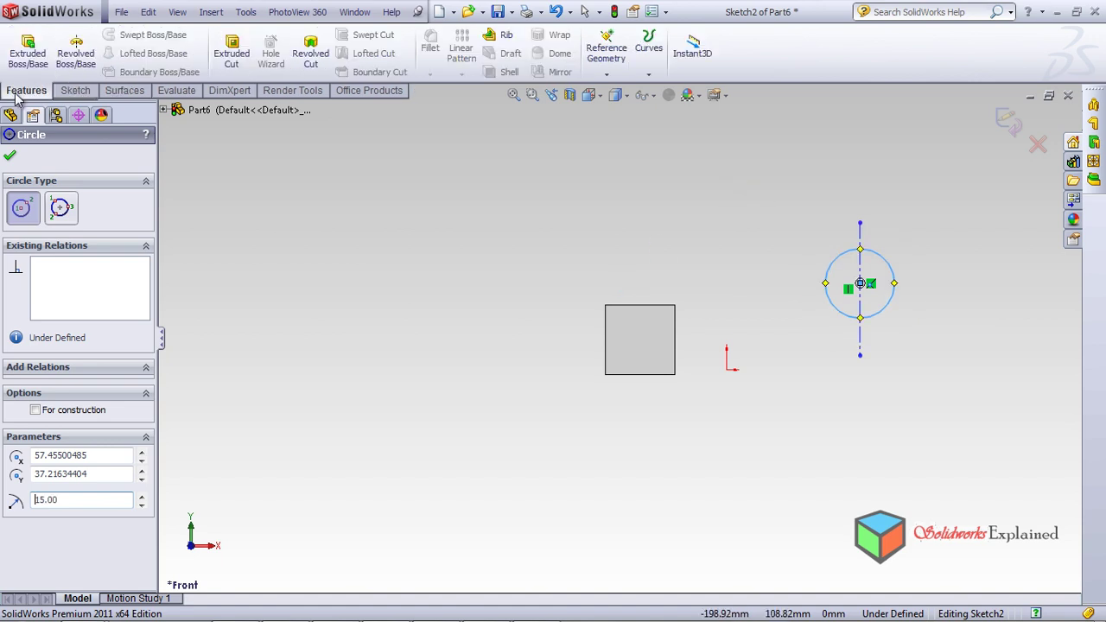
{"action": "left_click", "coordinate": [1011, 130]}
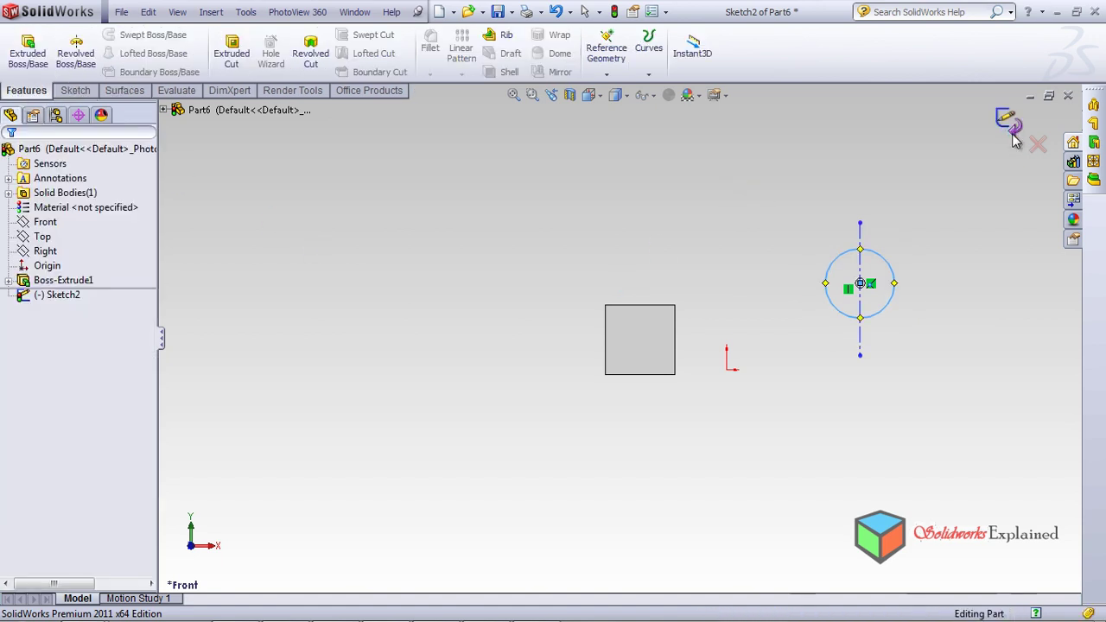
Reopen the circle sketch for editing and trim away the half to the right of the centerline
{"action": "left_click", "coordinate": [62, 295]}
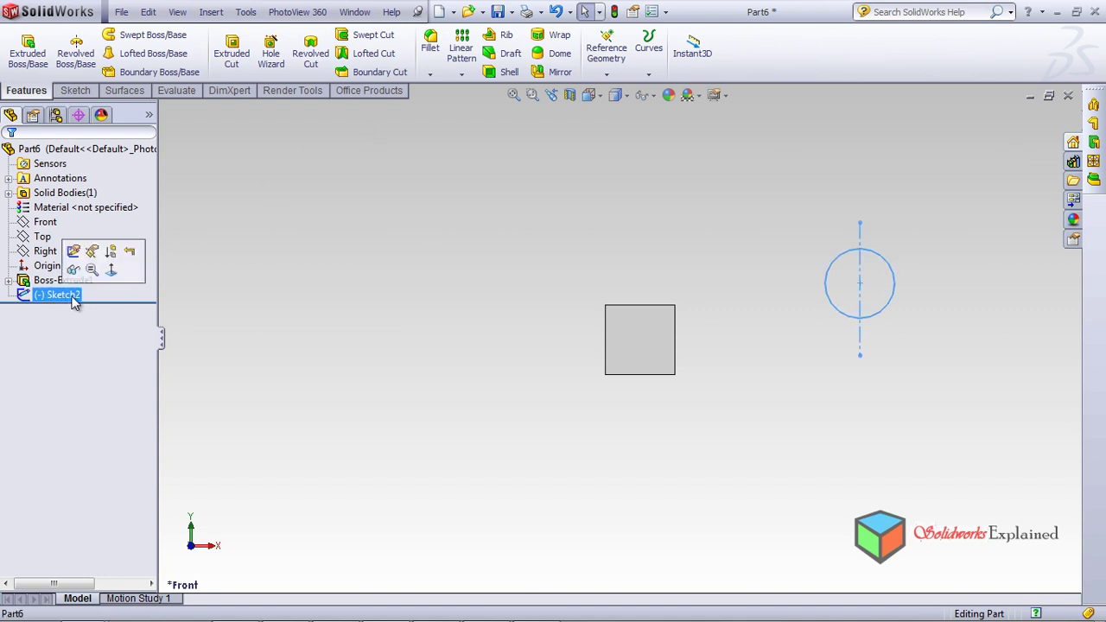
{"action": "left_click", "coordinate": [70, 252]}
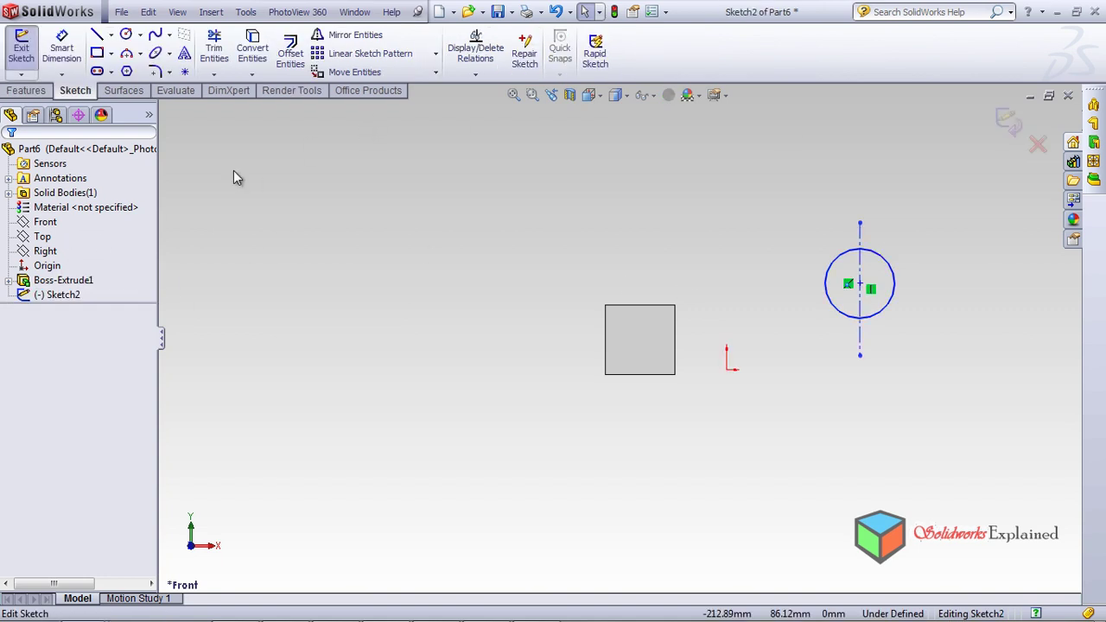
{"action": "left_click", "coordinate": [216, 52]}
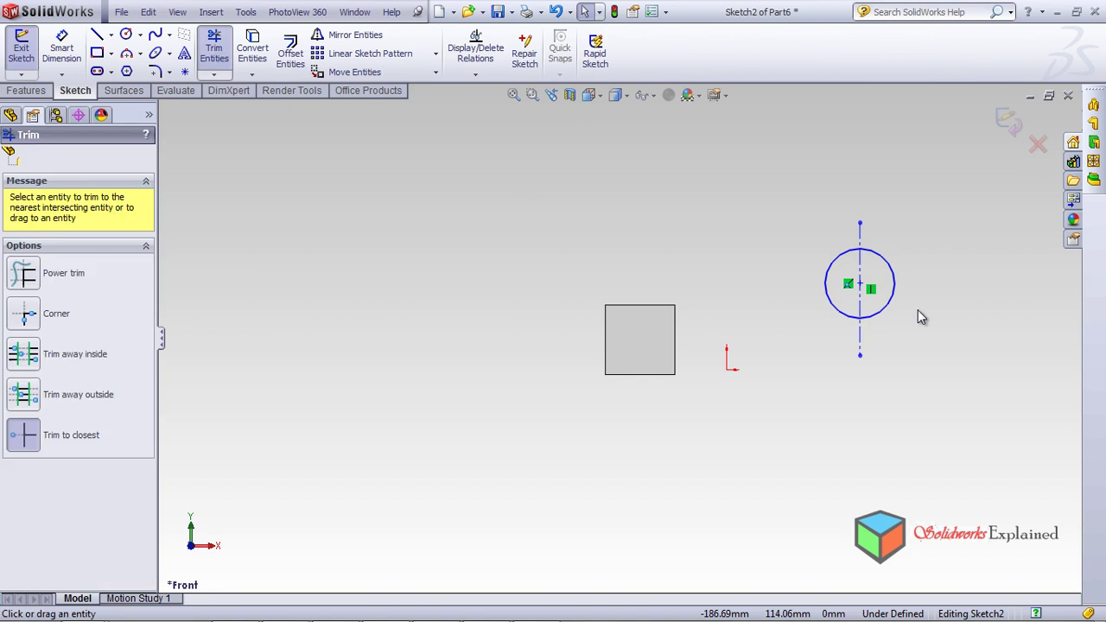
{"action": "left_click", "coordinate": [893, 295]}
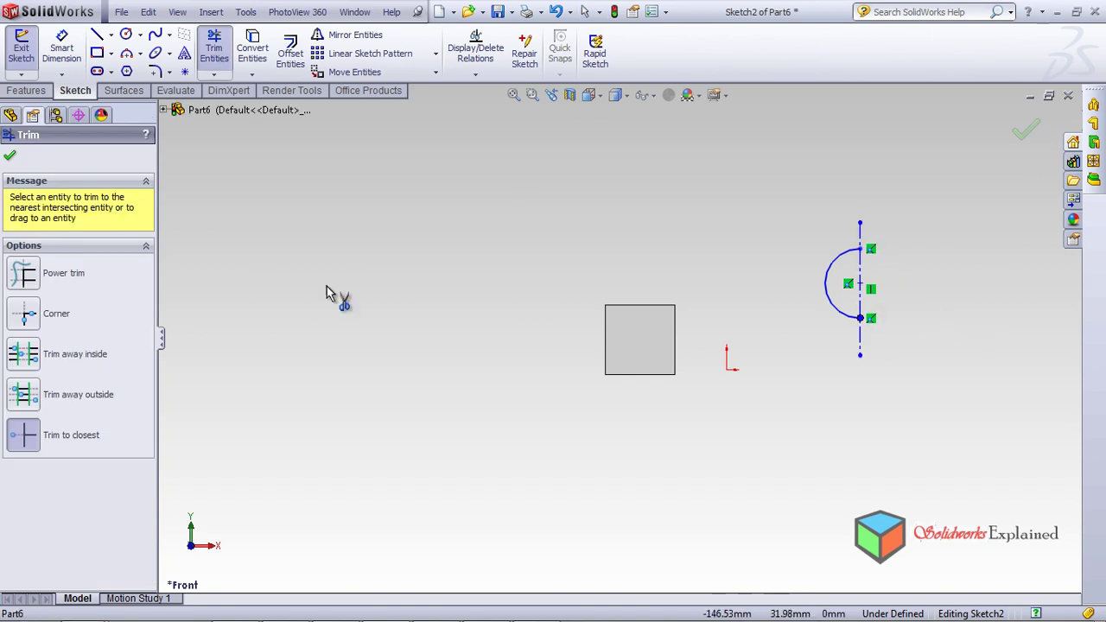
Revolve the semicircle 360° about the centerline as a Revolved Boss to form a solid sphere
{"action": "left_click", "coordinate": [26, 90]}
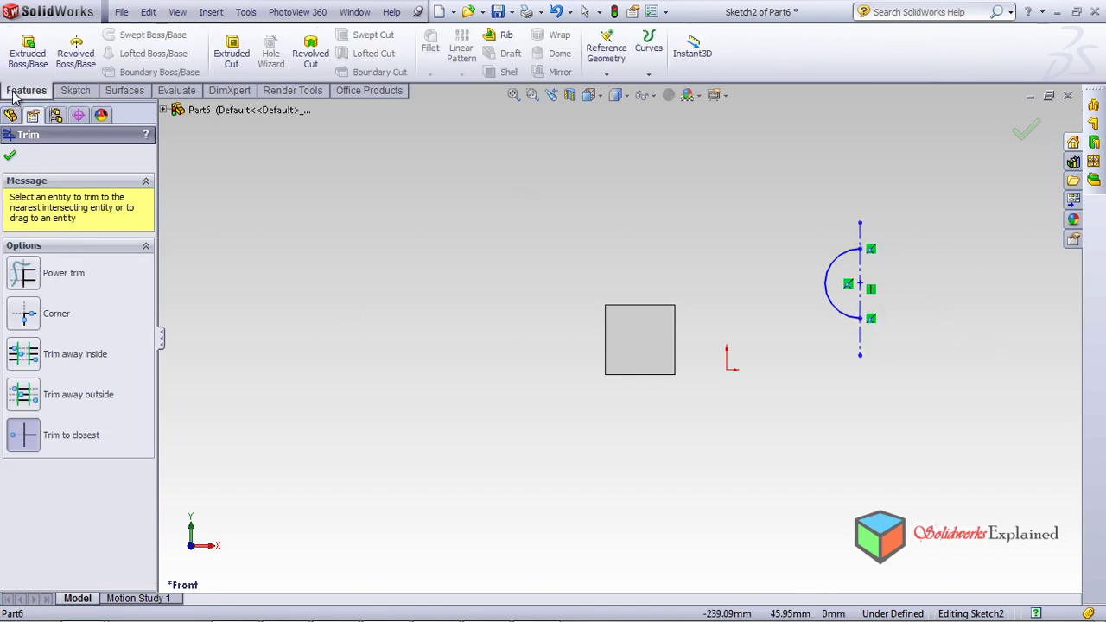
{"action": "left_click", "coordinate": [76, 53]}
{"action": "left_click", "coordinate": [601, 332]}
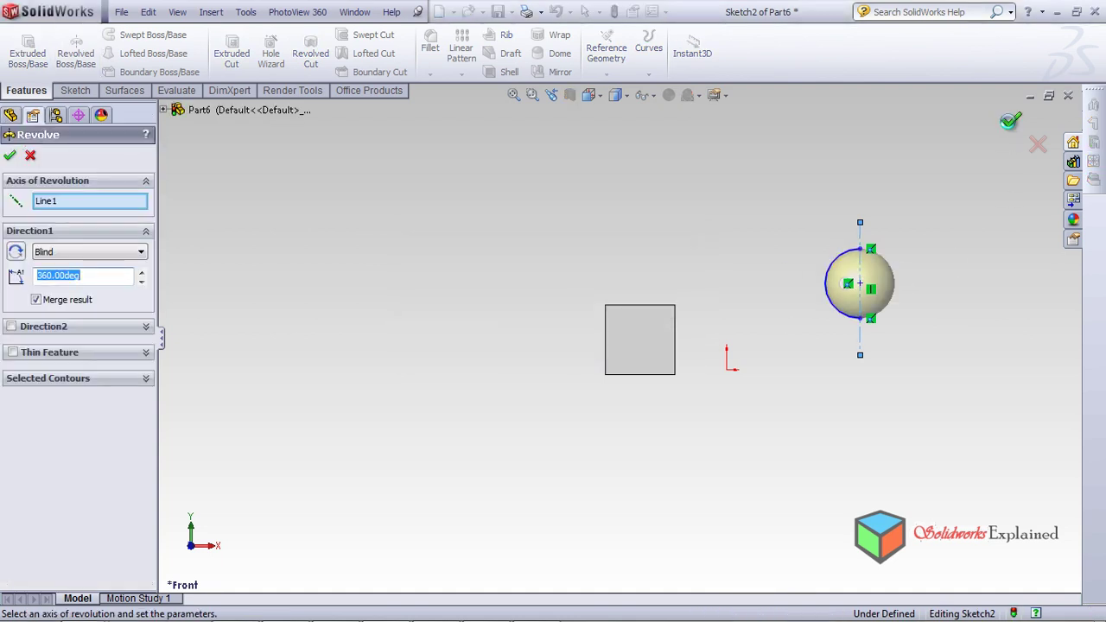
{"action": "left_click", "coordinate": [1010, 118]}
{"action": "scroll", "coordinate": [657, 382], "scroll_direction": "down", "scroll_amount": 2}
{"action": "scroll", "coordinate": [654, 380], "scroll_direction": "up", "scroll_amount": 2}
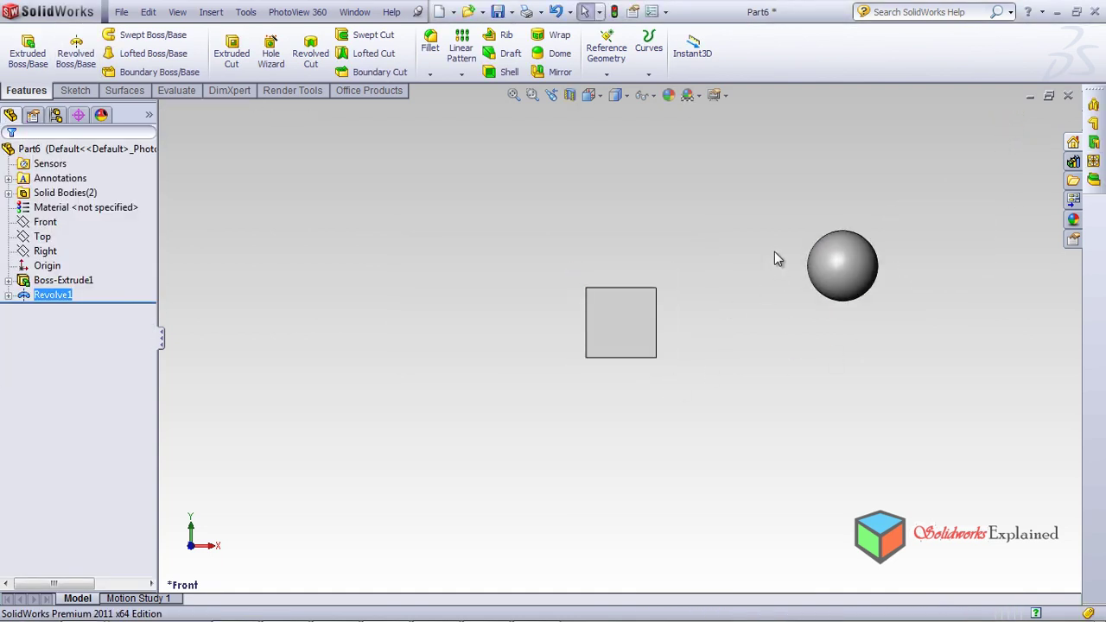
Reopen the cube's base square sketch for editing in a view normal to its plane
{"action": "middle_click_drag", "start_coordinate": [666, 349], "coordinate": [670, 422]}
{"action": "scroll", "coordinate": [661, 363], "scroll_direction": "down", "scroll_amount": 2}
{"action": "left_click", "coordinate": [617, 240]}
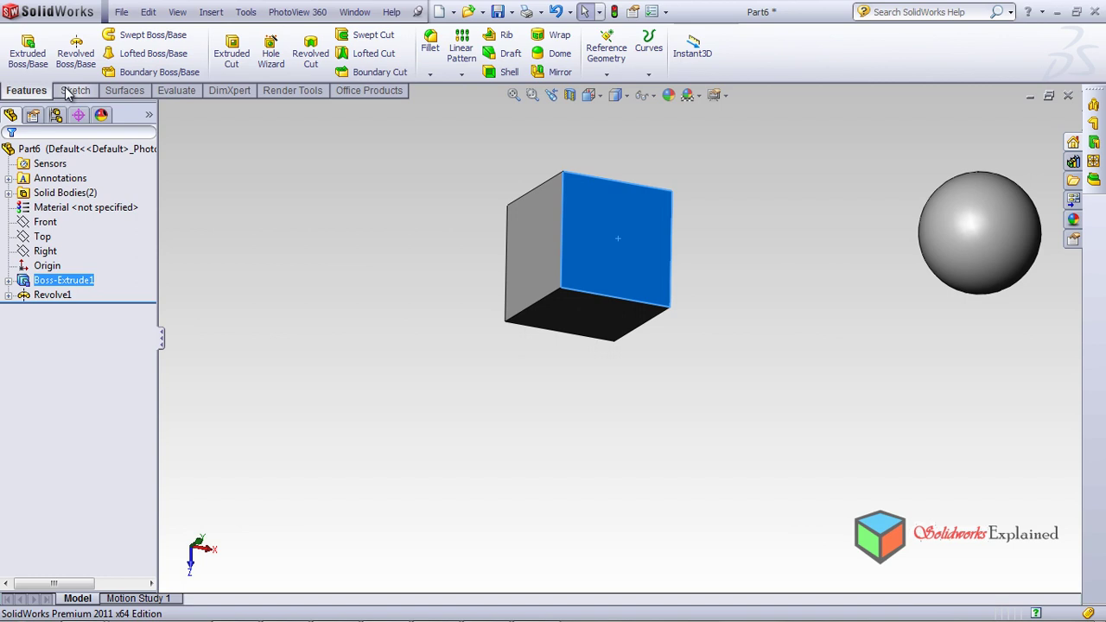
{"action": "left_click", "coordinate": [8, 281]}
{"action": "left_click", "coordinate": [76, 295]}
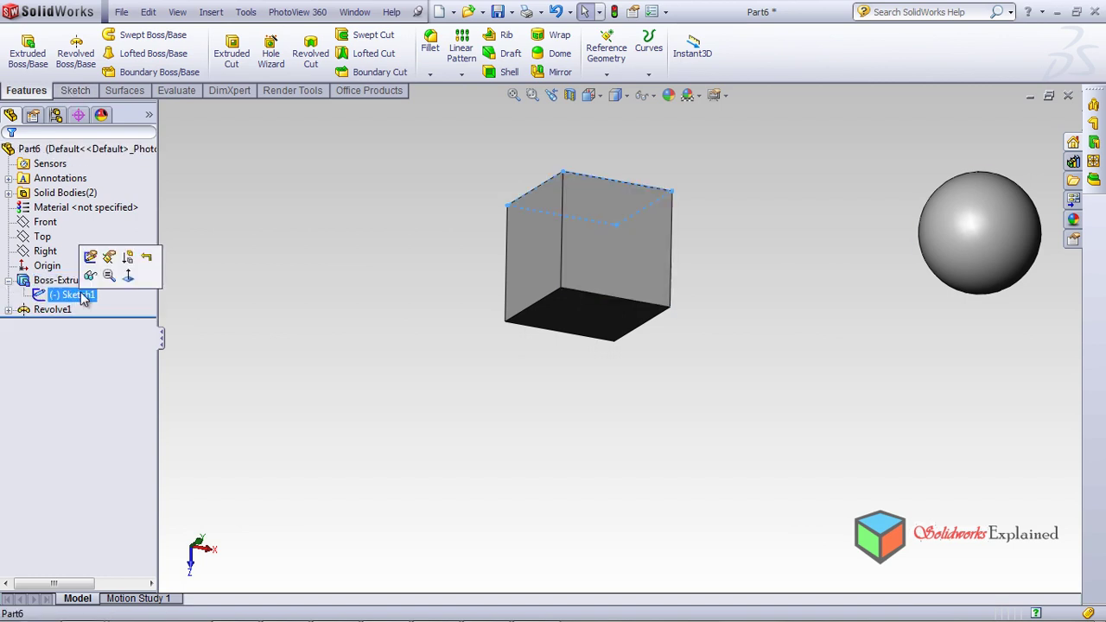
{"action": "left_click", "coordinate": [128, 279]}
{"action": "left_click", "coordinate": [78, 295]}
{"action": "left_click", "coordinate": [87, 249]}
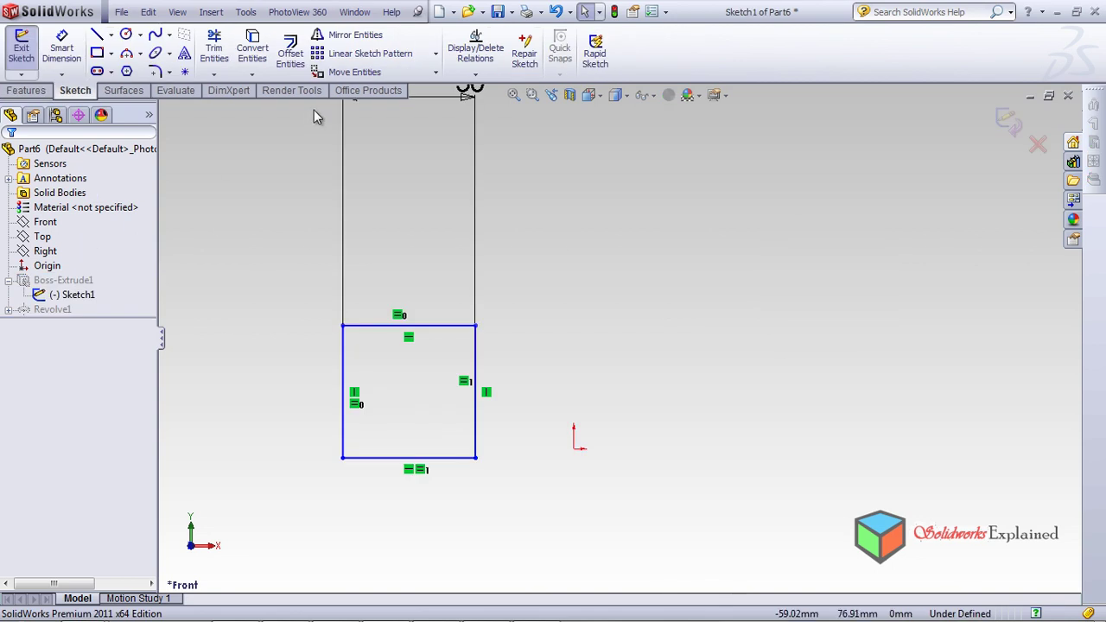
Draw a circle at the center of the square, set its radius to 8 mm, and exit the sketch to rebuild the cube
{"action": "left_click", "coordinate": [125, 35]}
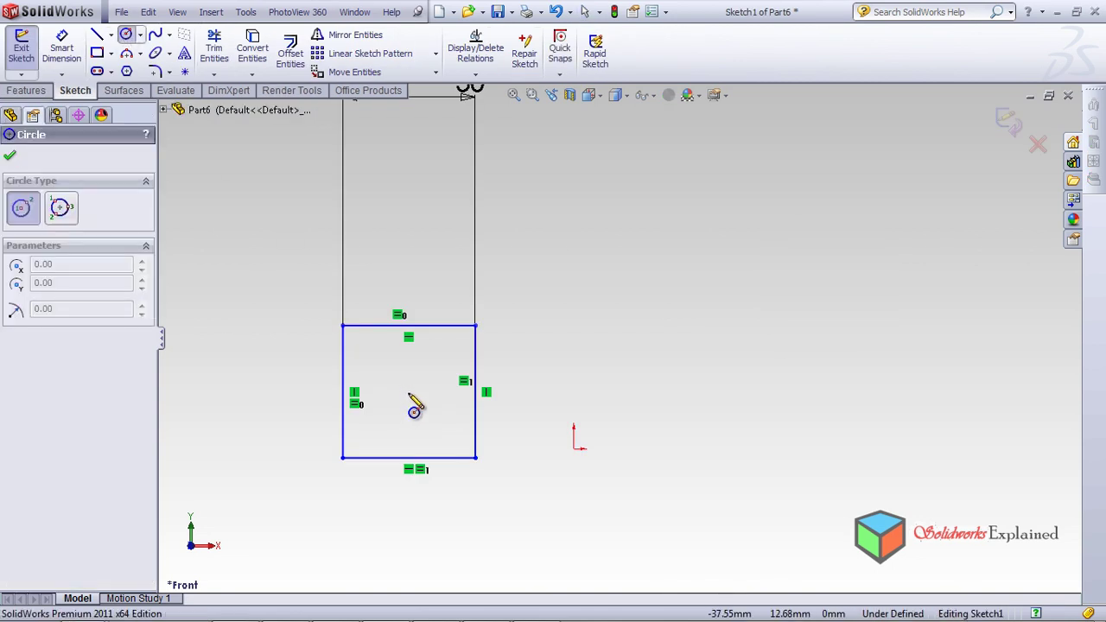
{"action": "left_click", "coordinate": [409, 394]}
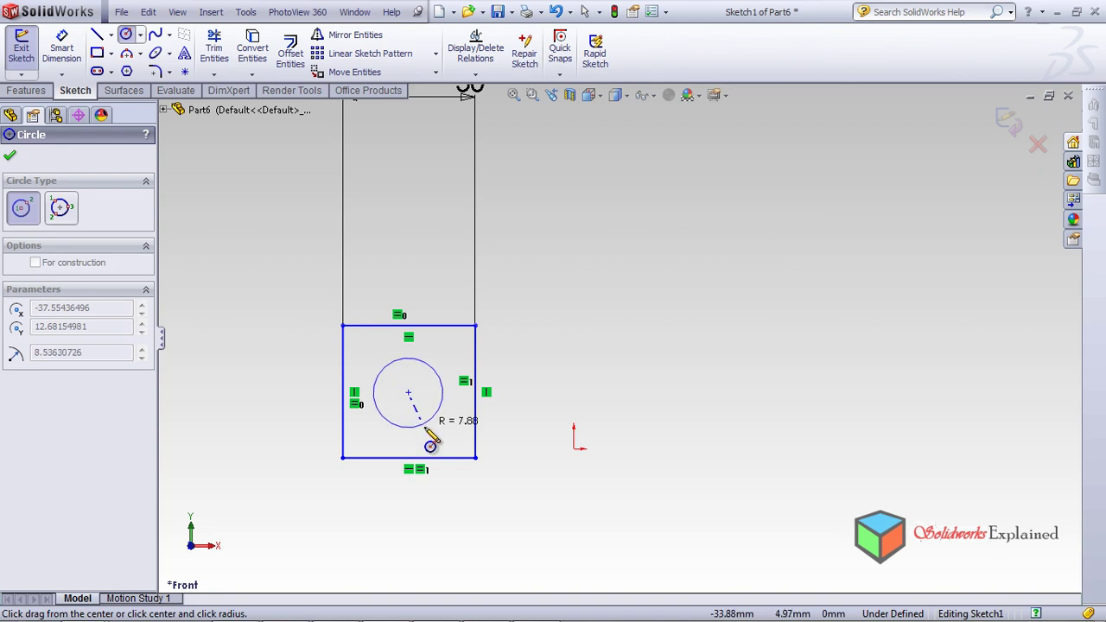
{"action": "left_click", "coordinate": [441, 393]}
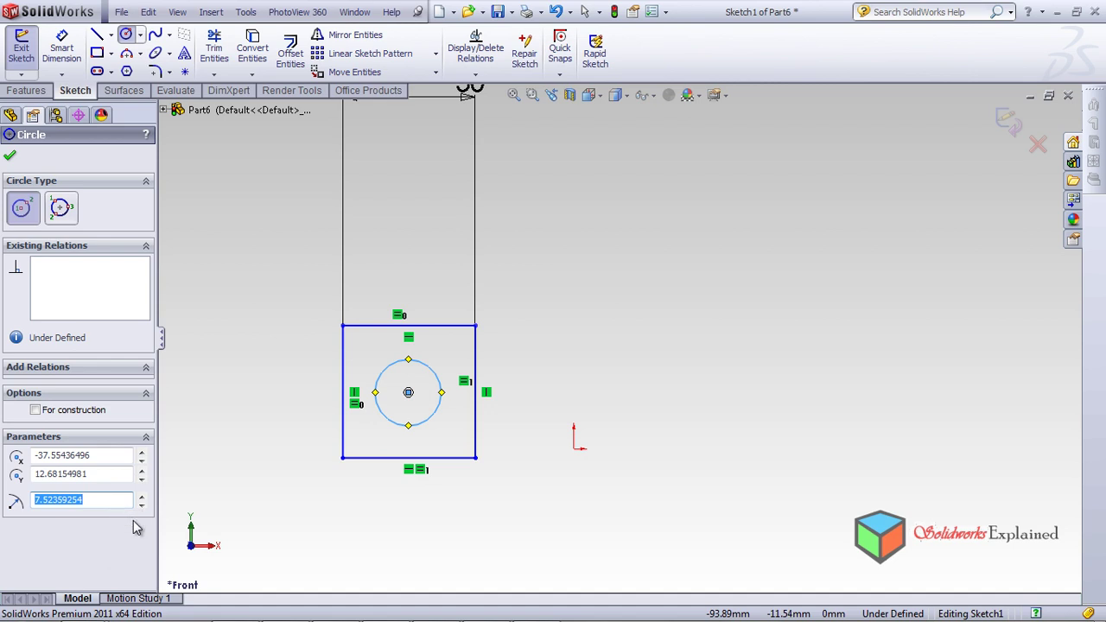
{"action": "key", "text": "Return"}
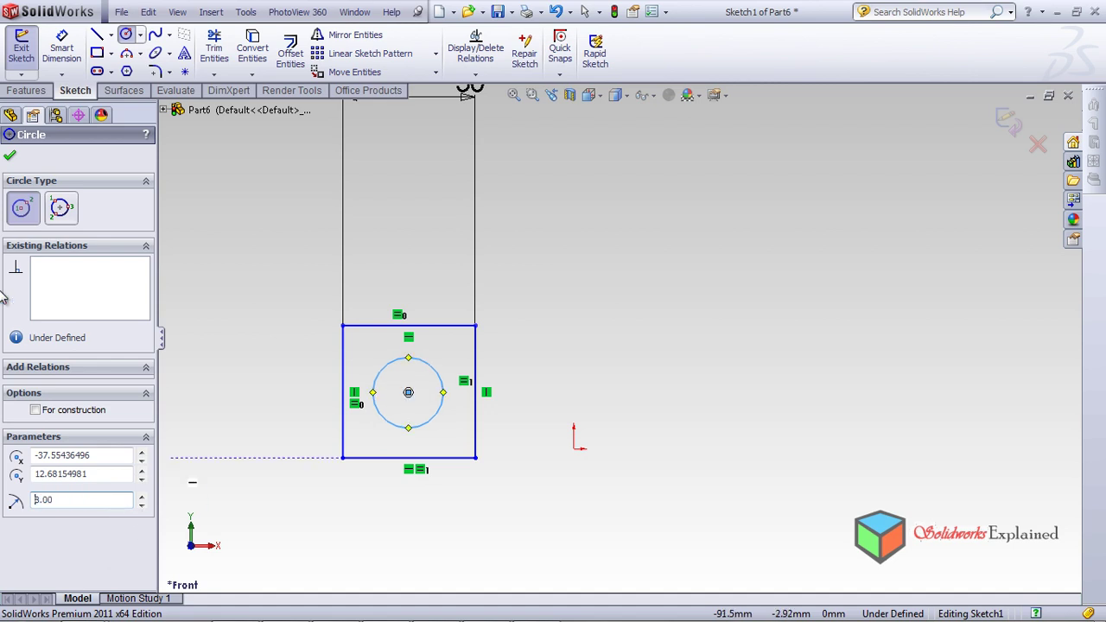
{"action": "left_click", "coordinate": [9, 156]}
{"action": "left_click", "coordinate": [26, 90]}
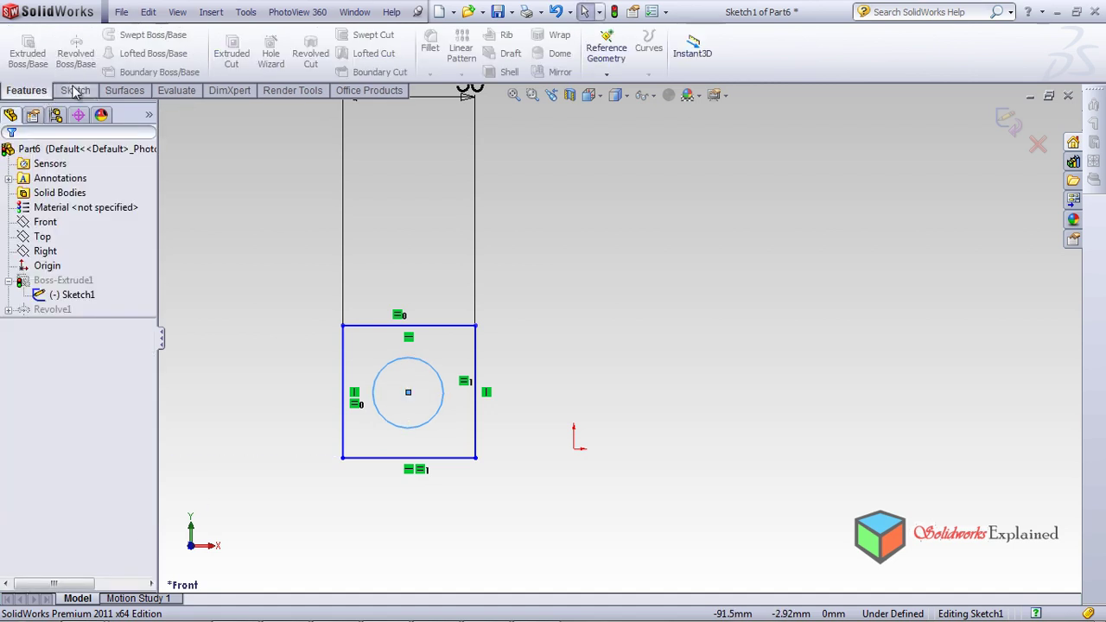
{"action": "left_click", "coordinate": [1027, 129]}
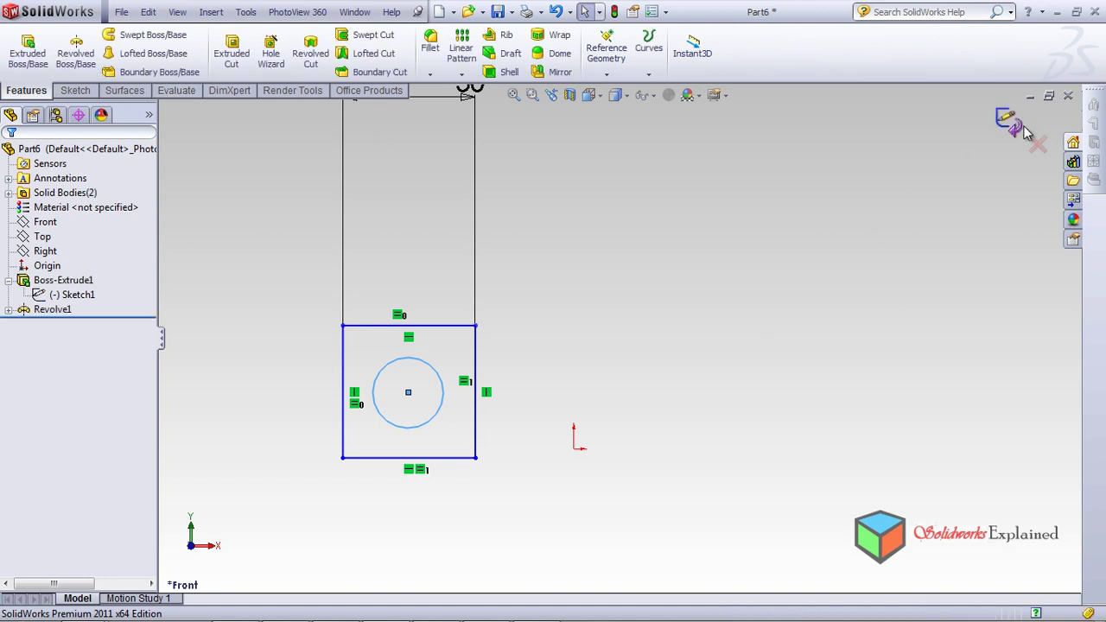
Sketch a circle at the center of the cube's top face and set its radius to 8 mm
{"action": "mouse_move", "coordinate": [498, 271]}
{"action": "middle_mouse_down"}
{"action": "mouse_move", "coordinate": [508, 508]}
{"action": "mouse_move", "coordinate": [523, 459]}
{"action": "mouse_move", "coordinate": [553, 507]}
{"action": "mouse_move", "coordinate": [518, 467]}
{"action": "middle_mouse_up"}
{"action": "left_click", "coordinate": [441, 354]}
{"action": "middle_click_drag", "start_coordinate": [556, 362], "coordinate": [587, 368]}
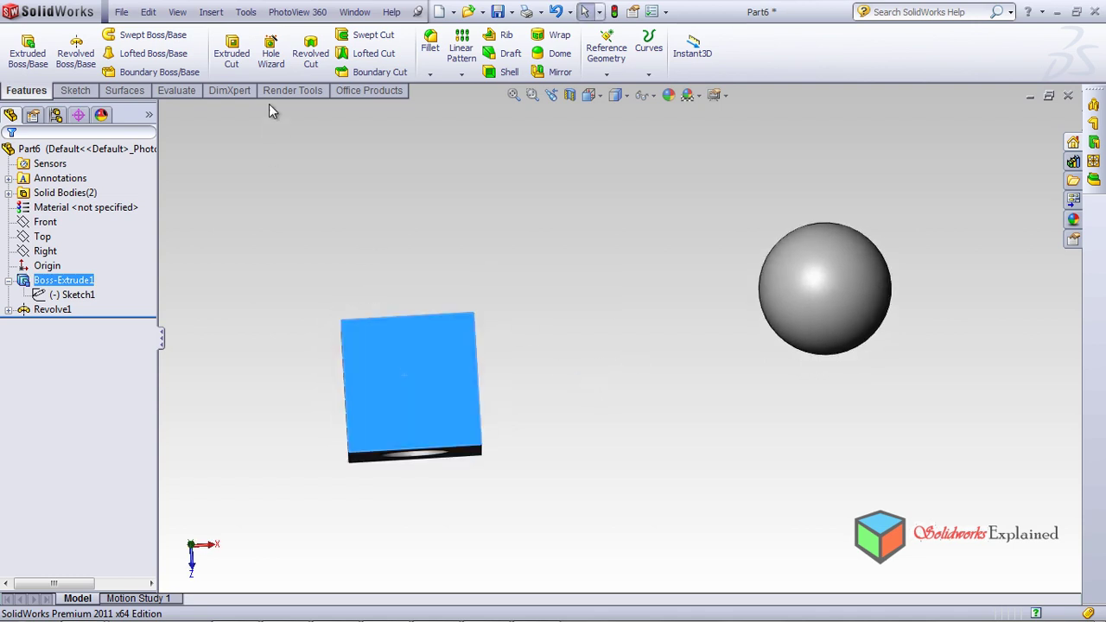
{"action": "left_click", "coordinate": [87, 92]}
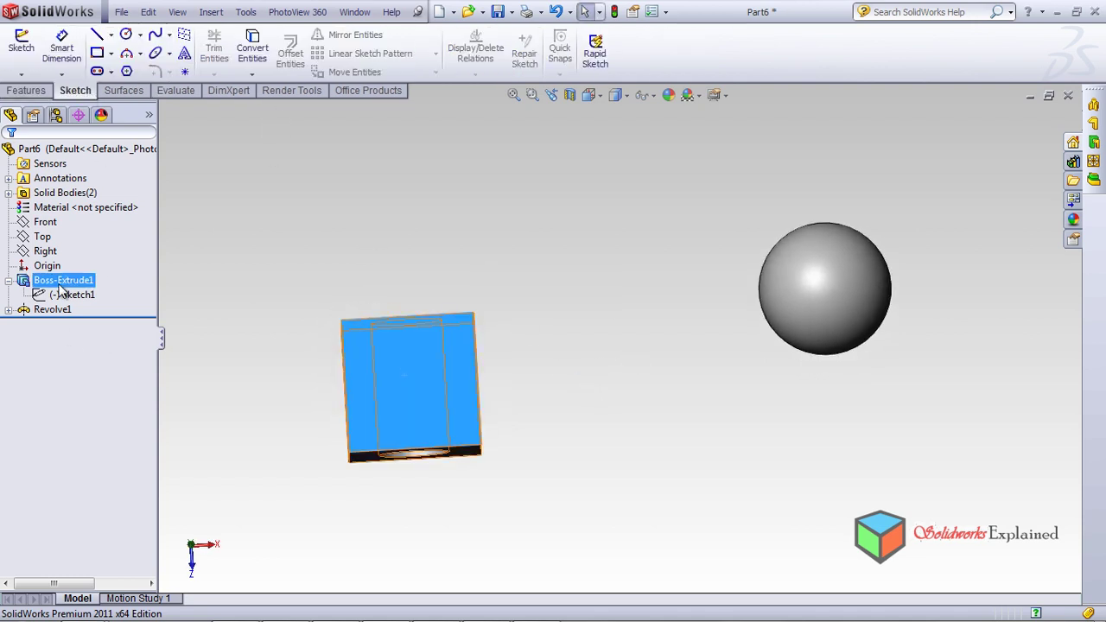
{"action": "left_click", "coordinate": [126, 36]}
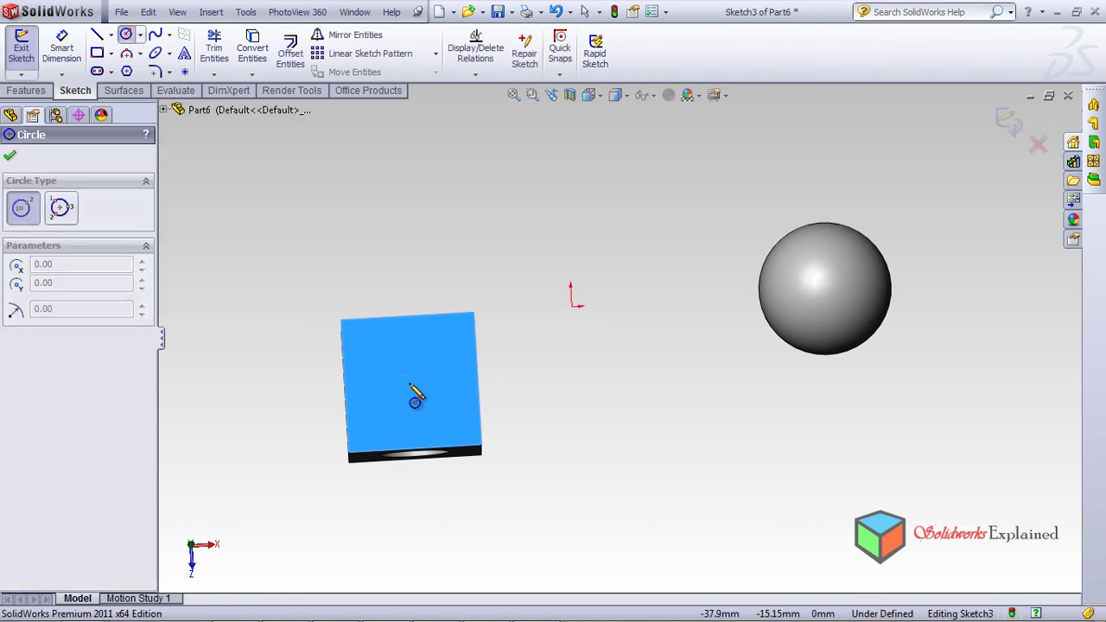
{"action": "left_click", "coordinate": [406, 380]}
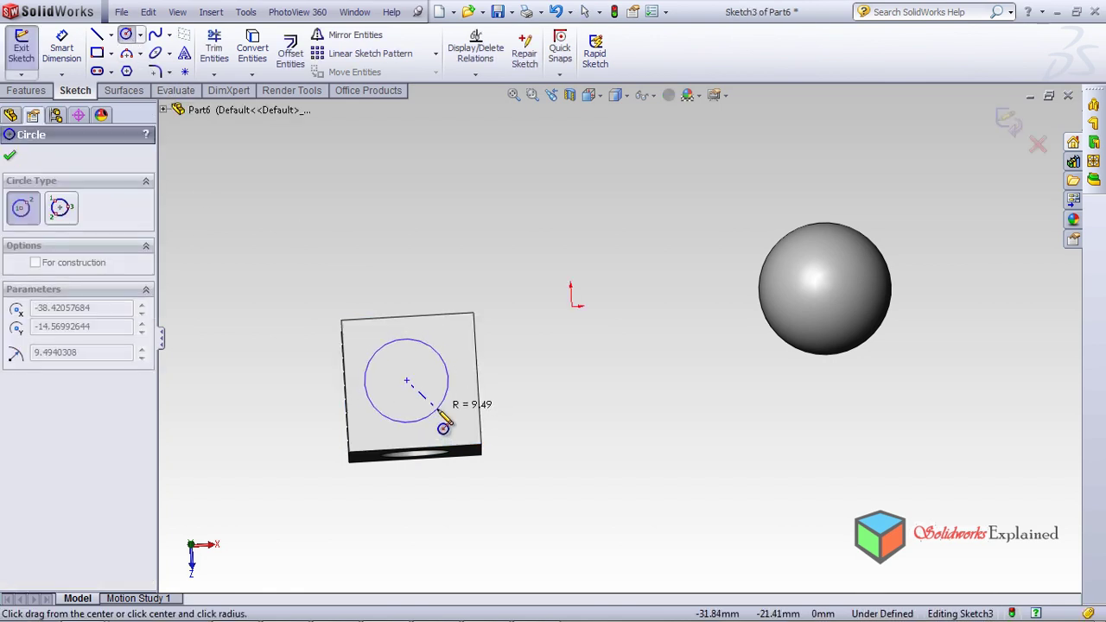
{"action": "left_click", "coordinate": [445, 421]}
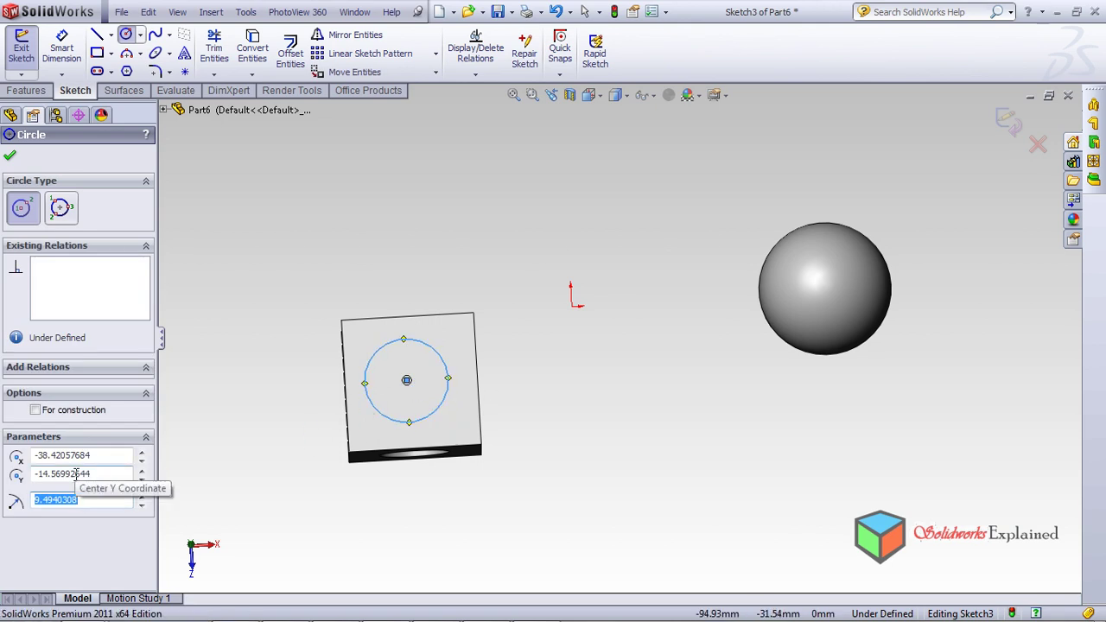
{"action": "type", "text": "8"}
{"action": "key", "text": "Return"}
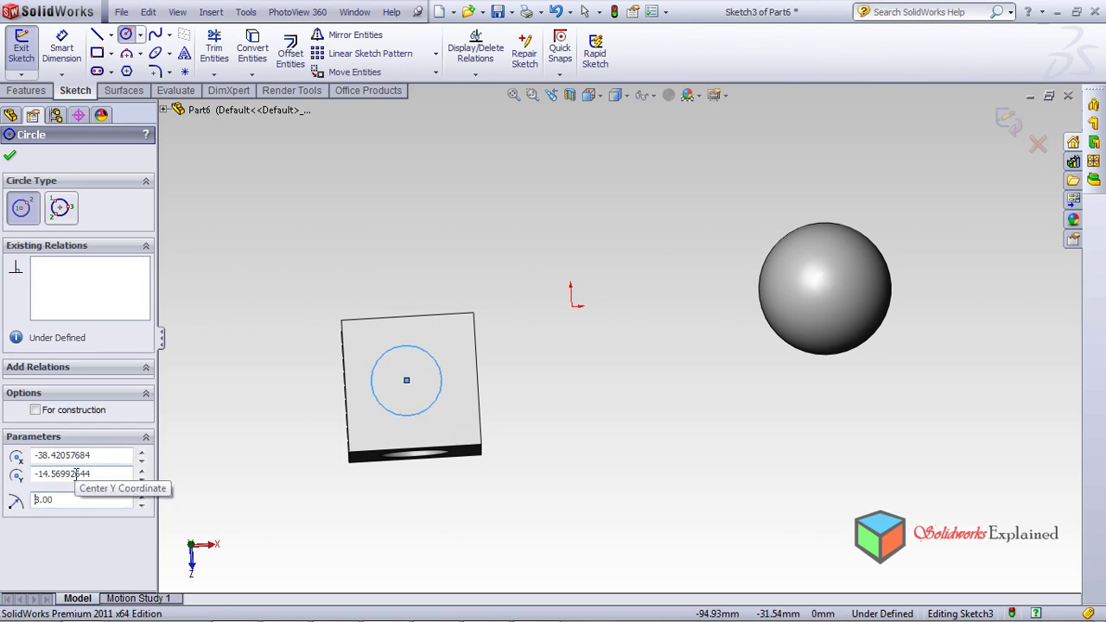
{"action": "left_click", "coordinate": [10, 157]}
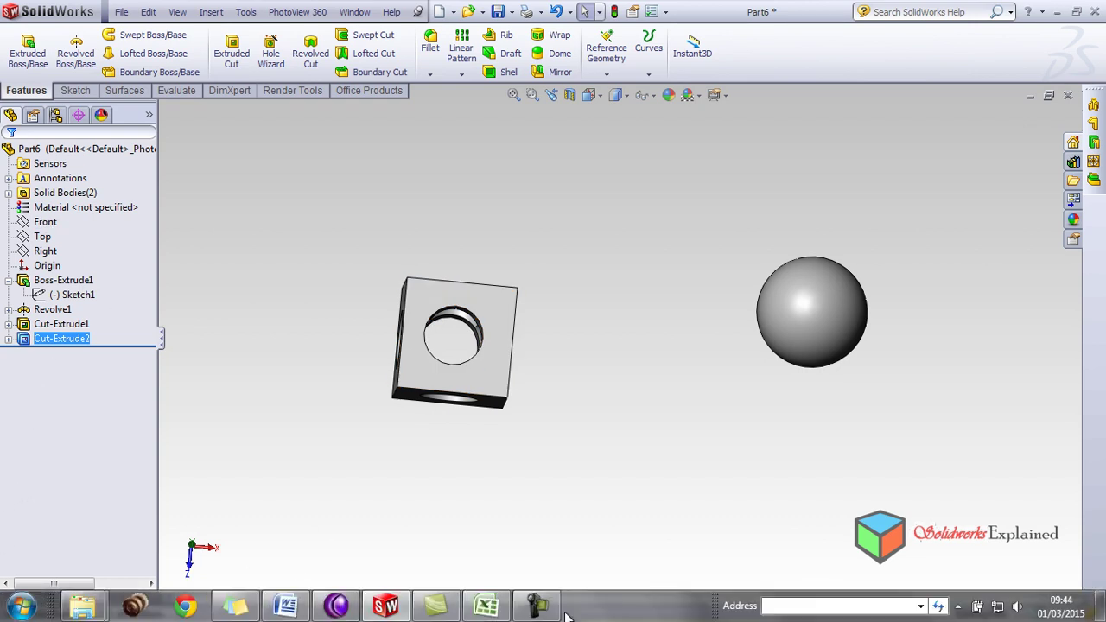
{"action": "mouse_move", "coordinate": [546, 606]}
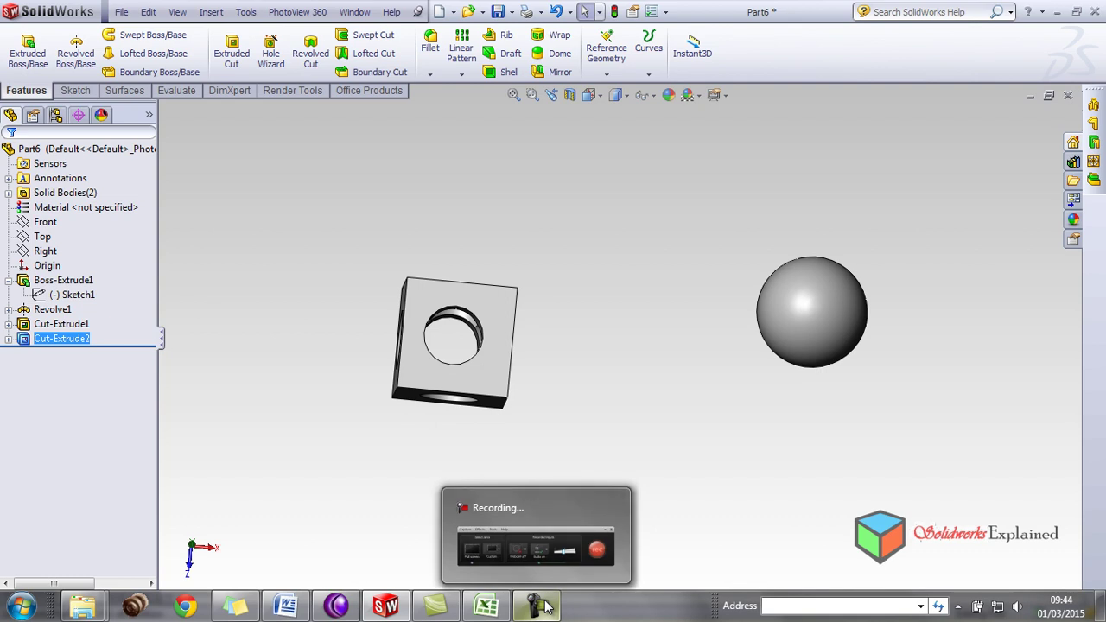
{"action": "left_click", "coordinate": [566, 449]}
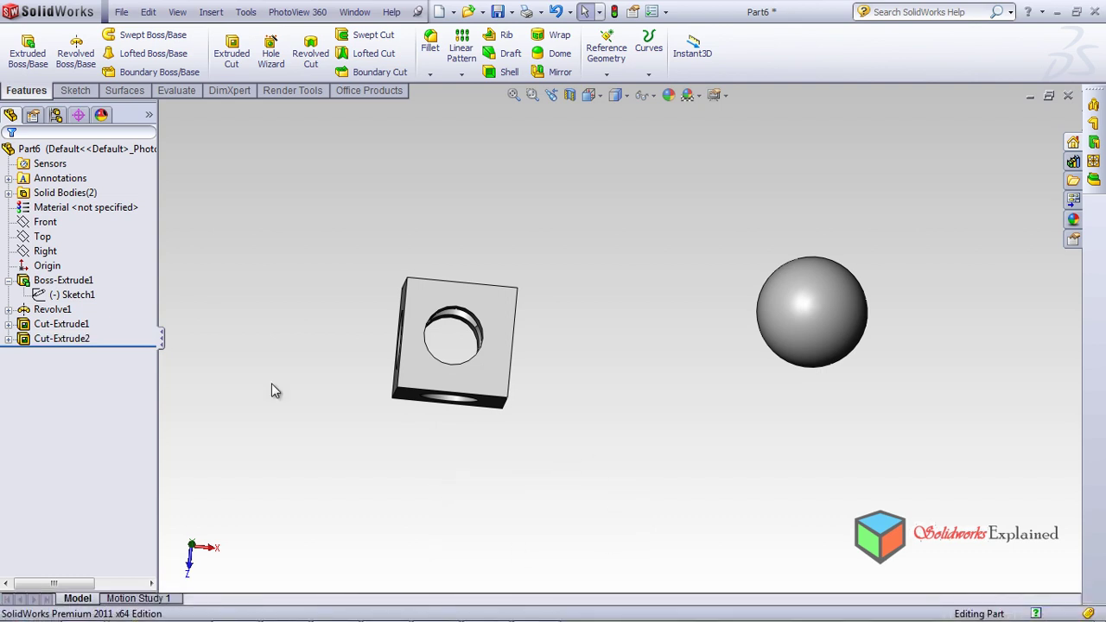
{"action": "left_click", "coordinate": [210, 12]}
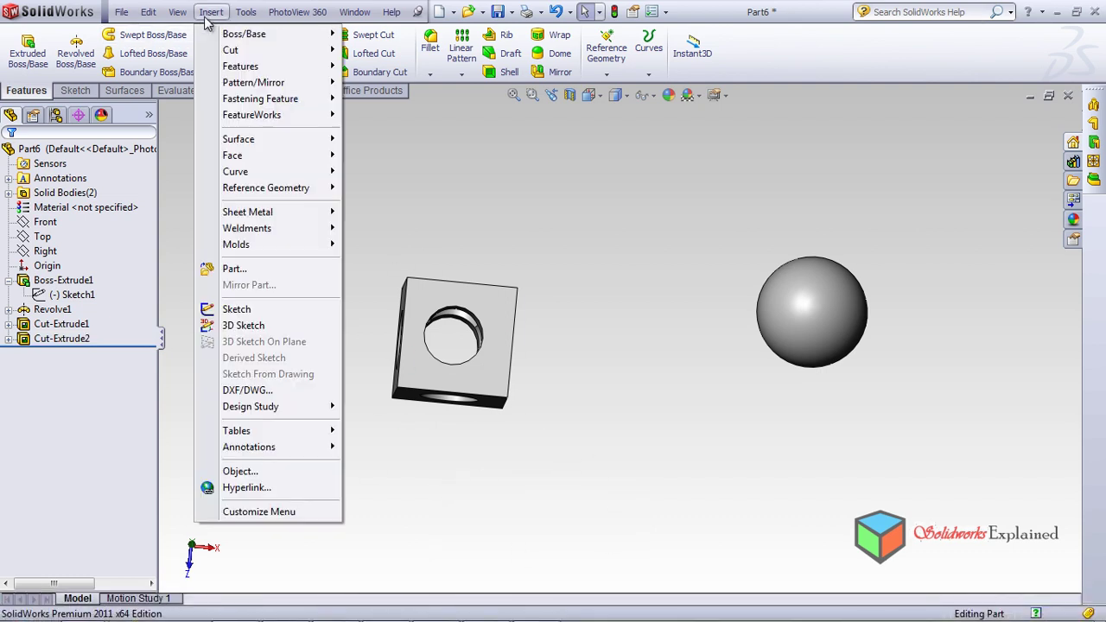
{"action": "mouse_move", "coordinate": [220, 70]}
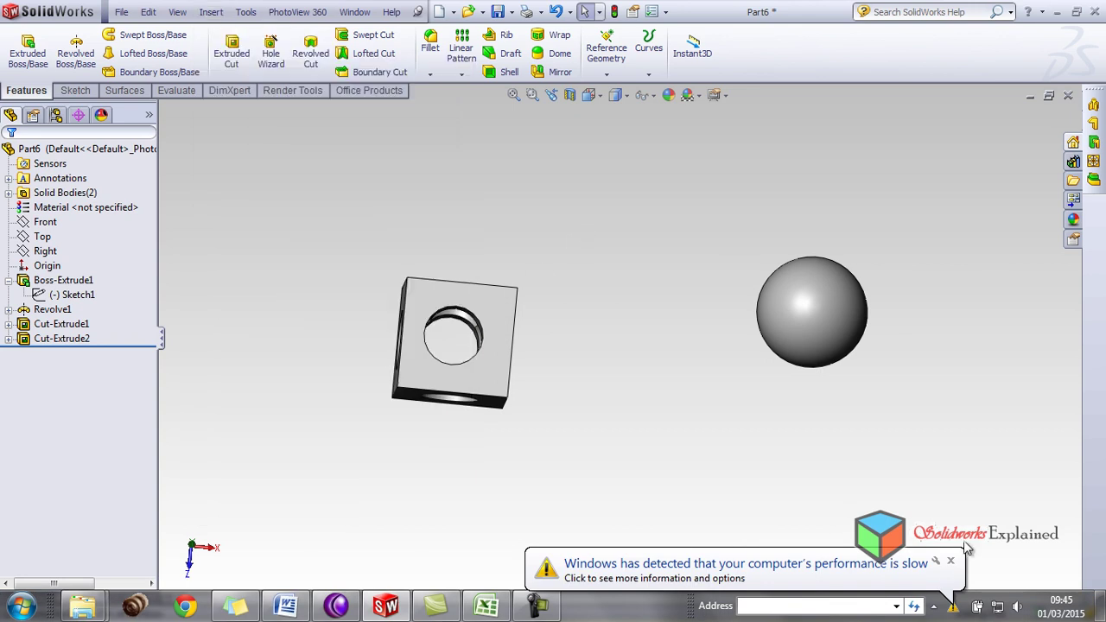
{"action": "left_click", "coordinate": [950, 561]}
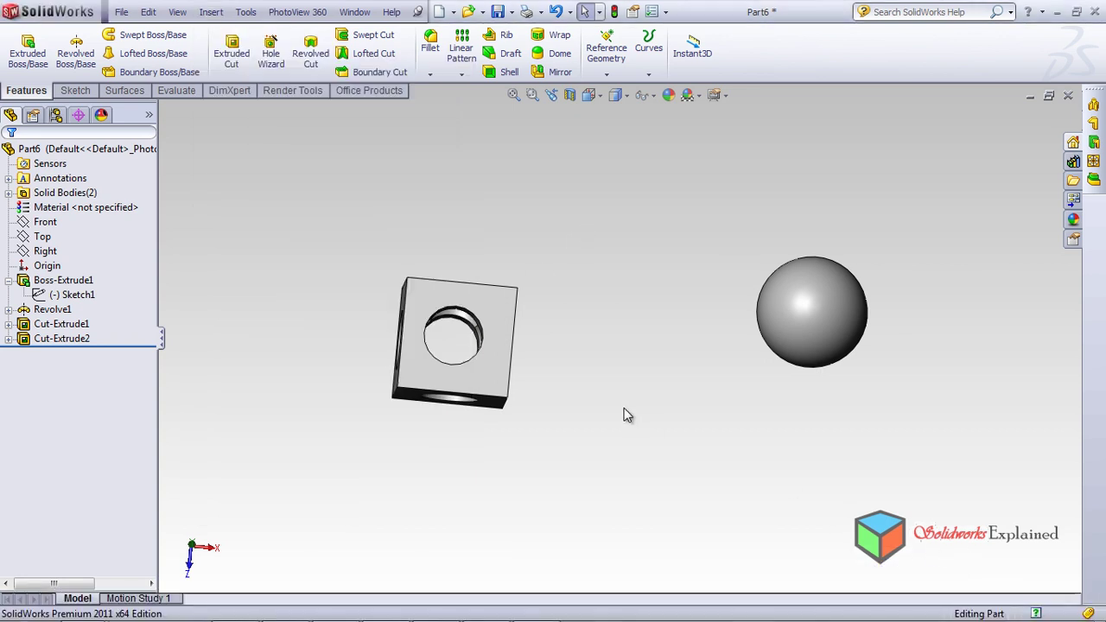
Start the Move/Copy Body feature and choose the sphere as the body to move
{"action": "left_click", "coordinate": [211, 11]}
{"action": "mouse_move", "coordinate": [281, 69]}
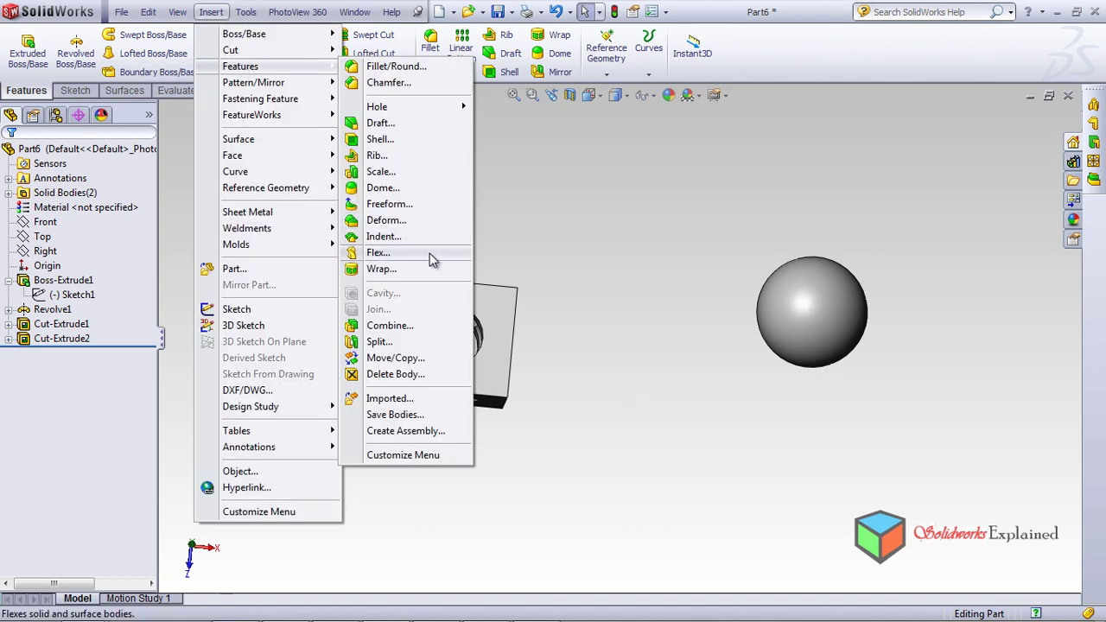
{"action": "left_click", "coordinate": [419, 358]}
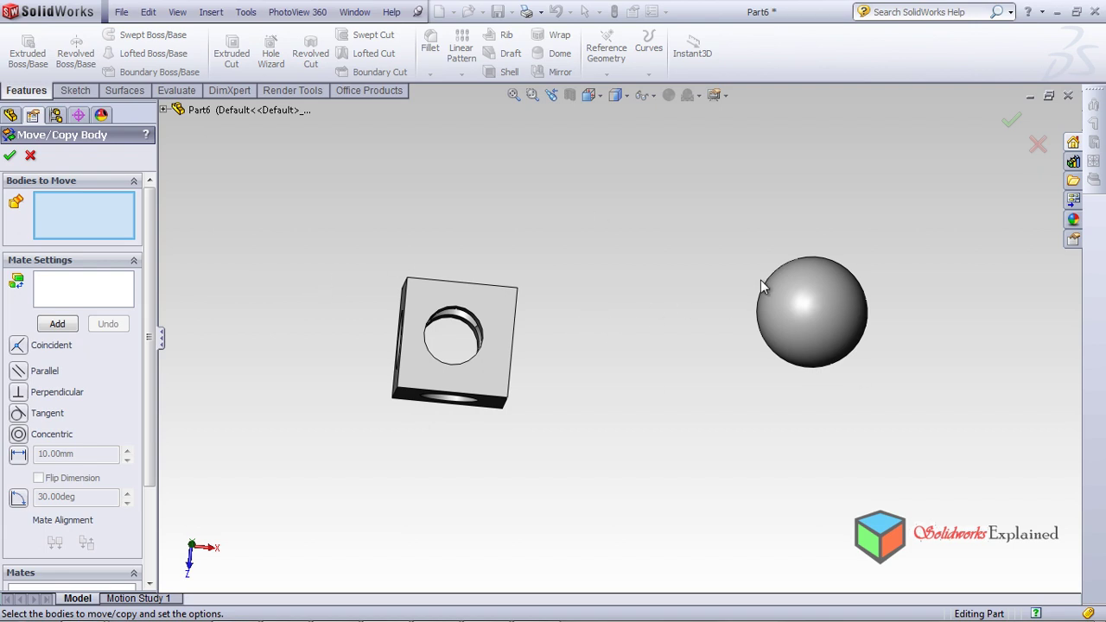
{"action": "left_click", "coordinate": [810, 321]}
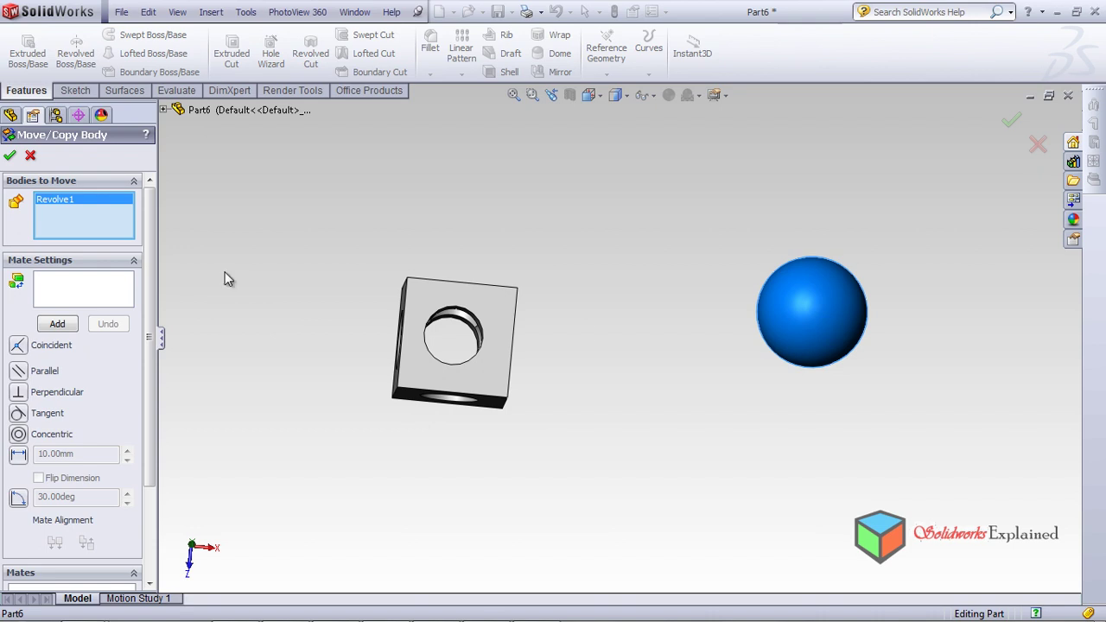
Add a concentric mate between the sphere's surface and the inner face of the hole through the cube's top
{"action": "left_click", "coordinate": [73, 299]}
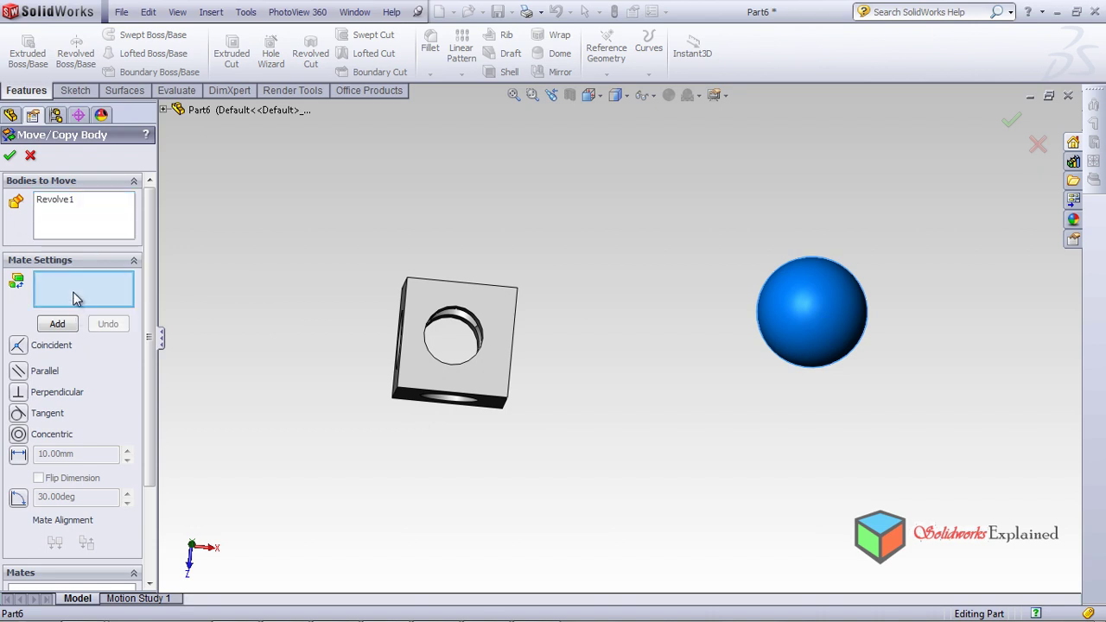
{"action": "left_click", "coordinate": [816, 319]}
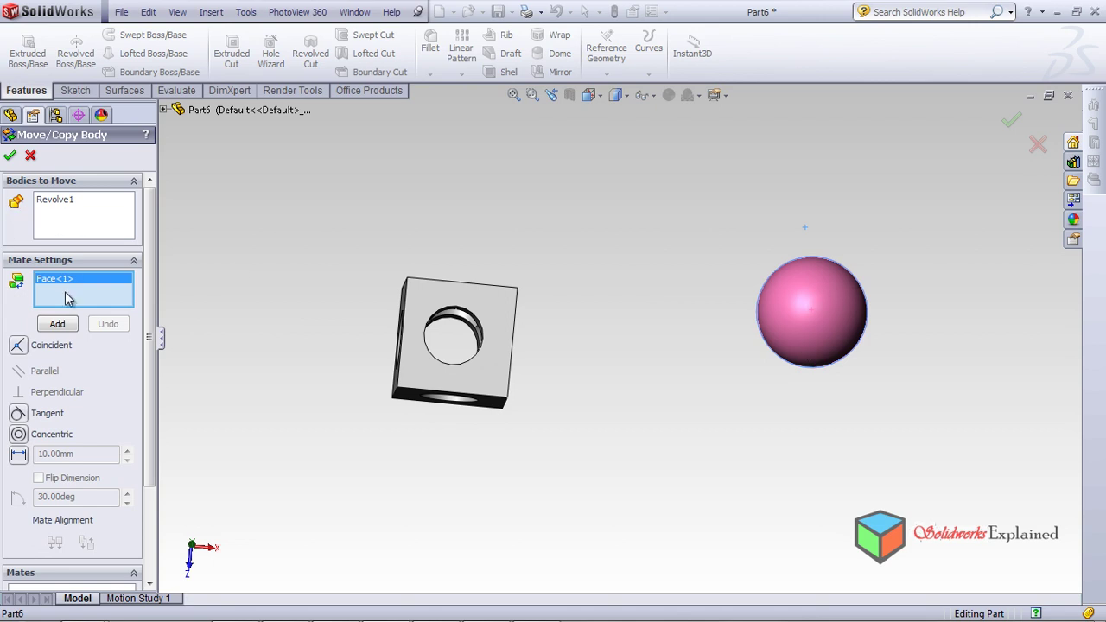
{"action": "middle_click_drag", "start_coordinate": [506, 367], "coordinate": [471, 328]}
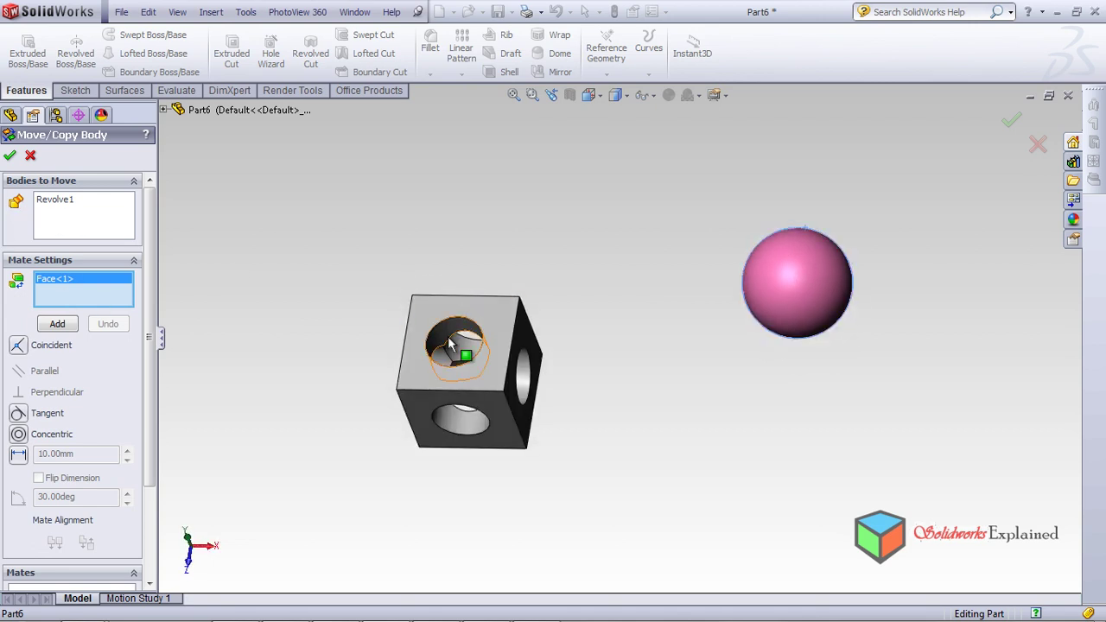
{"action": "scroll", "coordinate": [510, 329], "scroll_direction": "up", "scroll_amount": 3}
{"action": "left_click", "coordinate": [511, 321]}
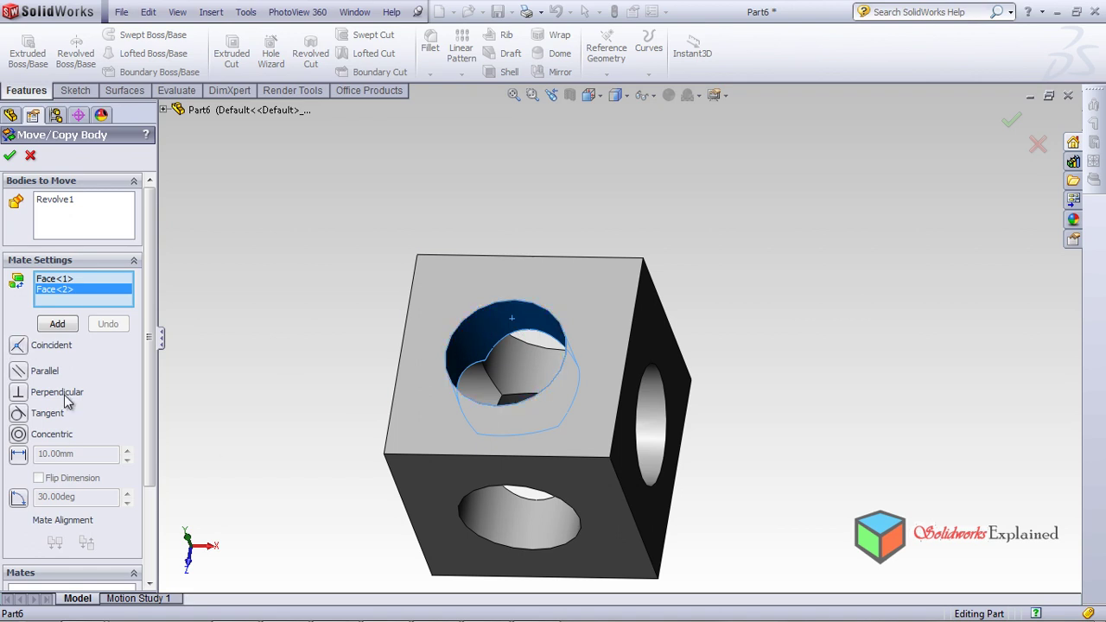
{"action": "left_click", "coordinate": [18, 435]}
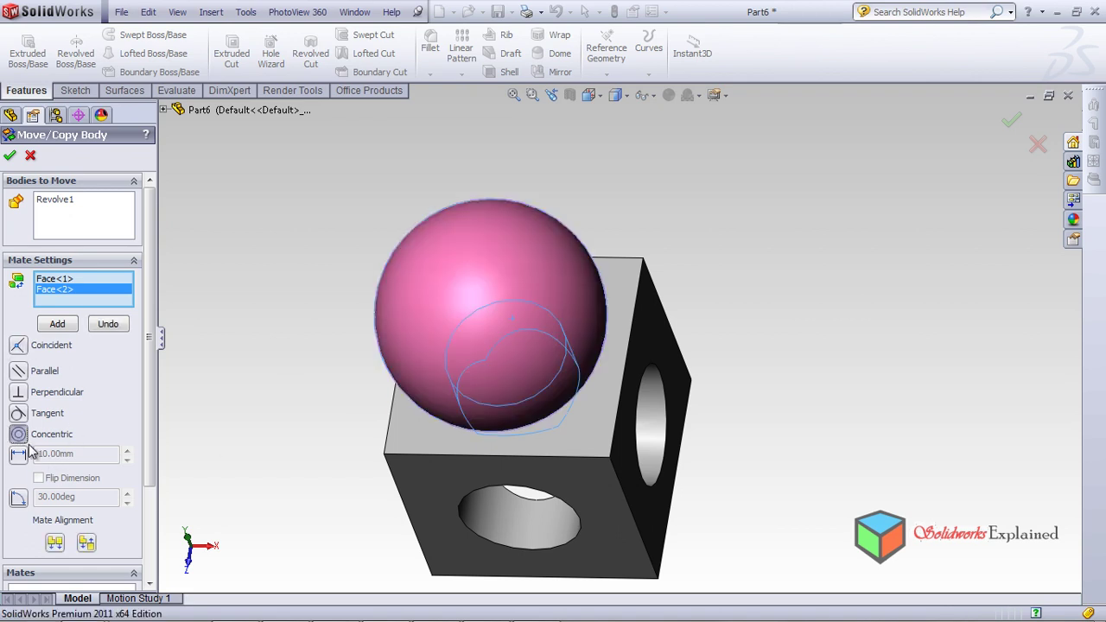
{"action": "left_click", "coordinate": [57, 328]}
Try to add a second concentric mate between the sphere's surface and the inner face of a crossing hole, and cancel Move/Copy Body
{"action": "middle_click_drag", "start_coordinate": [284, 291], "coordinate": [235, 399]}
{"action": "scroll", "coordinate": [403, 340], "scroll_direction": "down", "scroll_amount": 2}
{"action": "scroll", "coordinate": [395, 329], "scroll_direction": "up", "scroll_amount": 5}
{"action": "middle_click_drag", "start_coordinate": [395, 328], "coordinate": [614, 368]}
{"action": "key", "text": "f"}
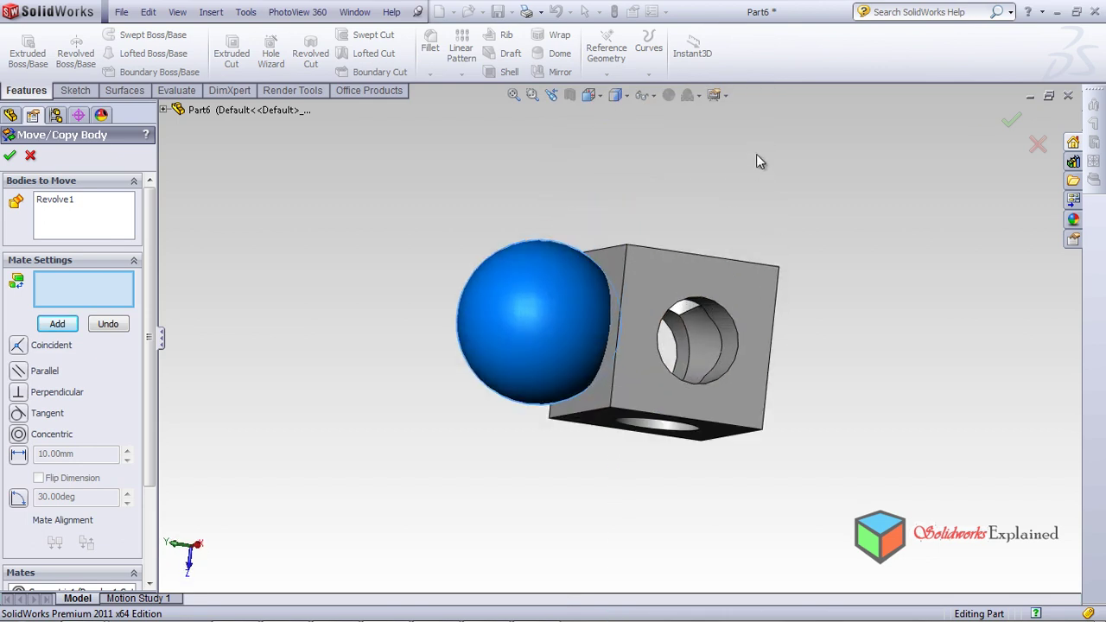
{"action": "left_click", "coordinate": [504, 304]}
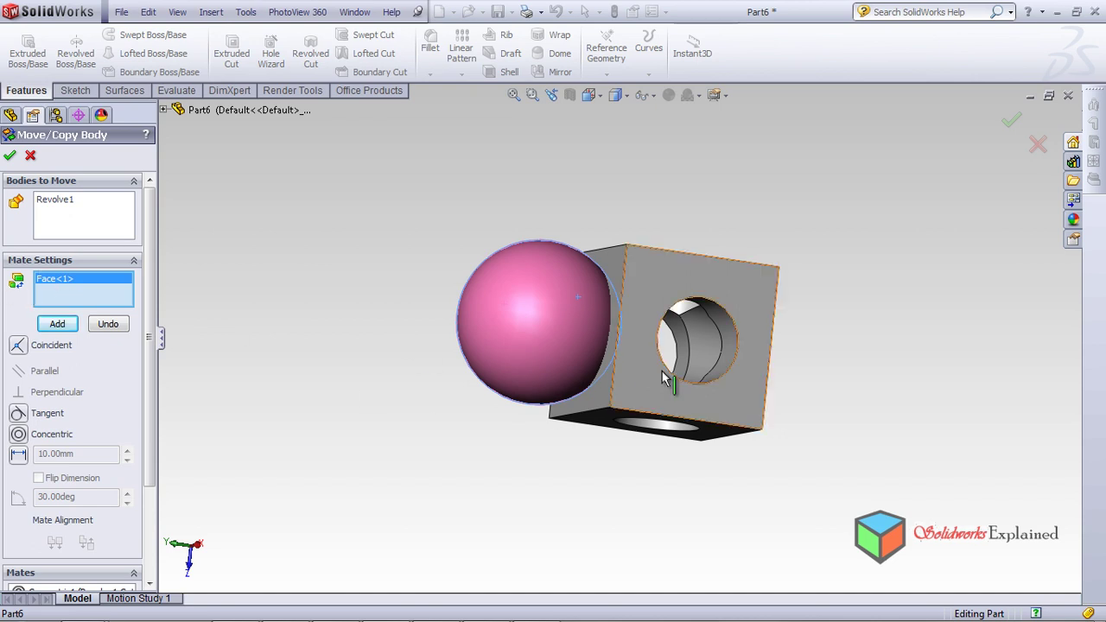
{"action": "middle_click_drag", "start_coordinate": [725, 314], "coordinate": [649, 186]}
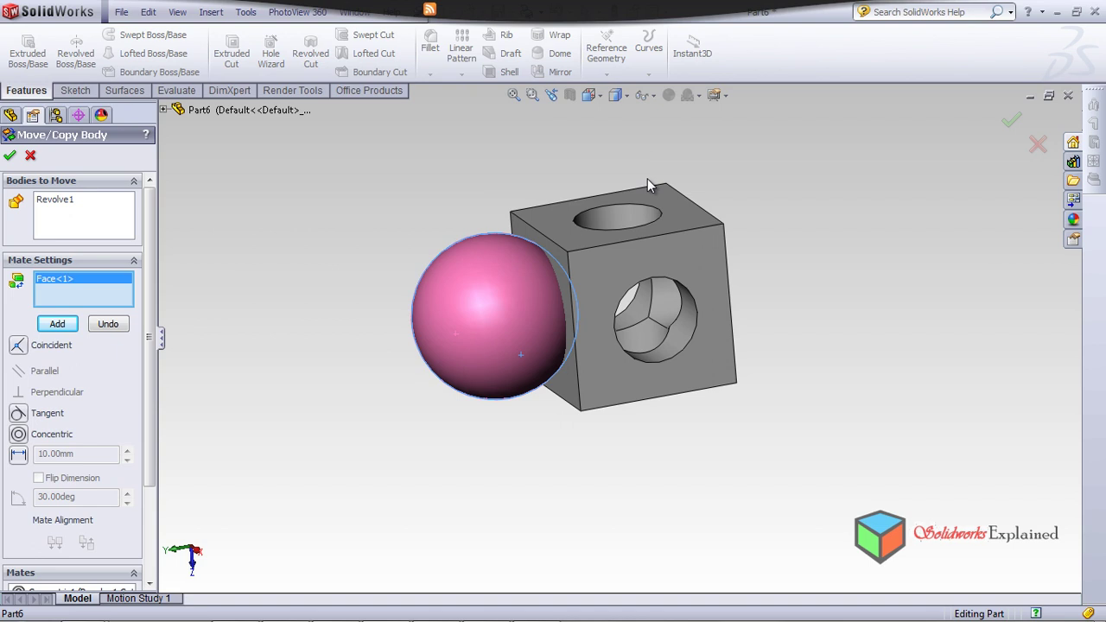
{"action": "left_click", "coordinate": [591, 220]}
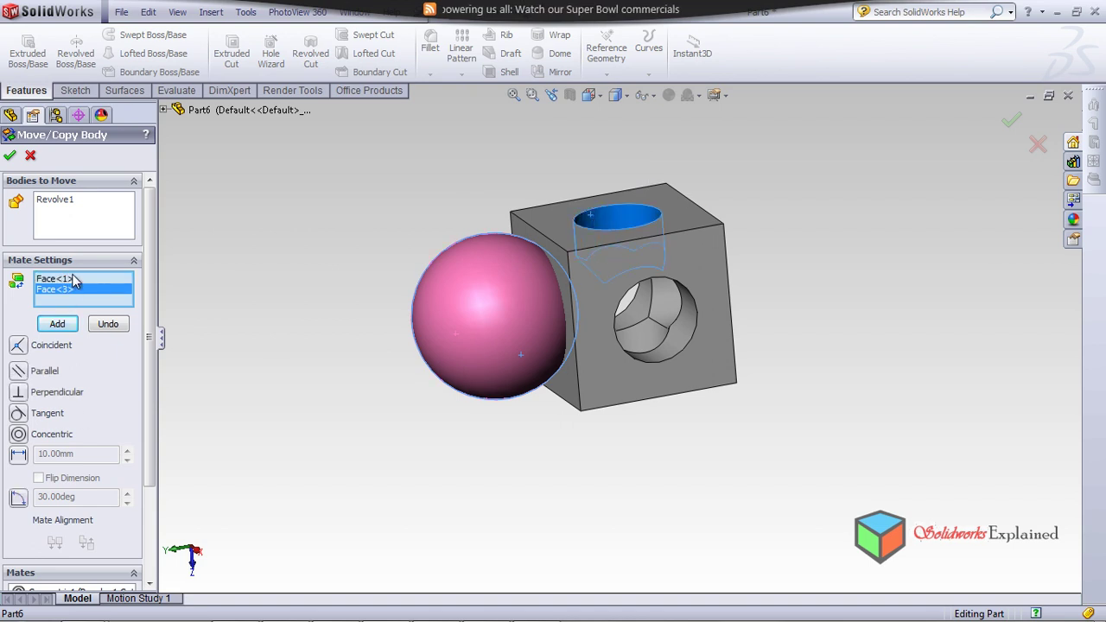
{"action": "left_click", "coordinate": [13, 436]}
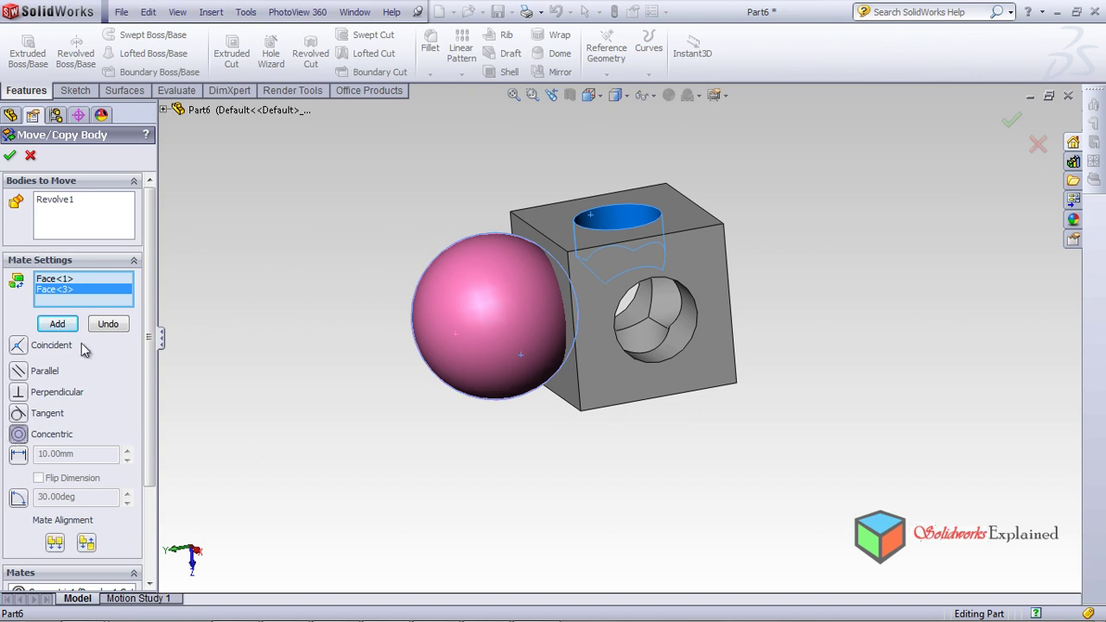
{"action": "left_click", "coordinate": [55, 327]}
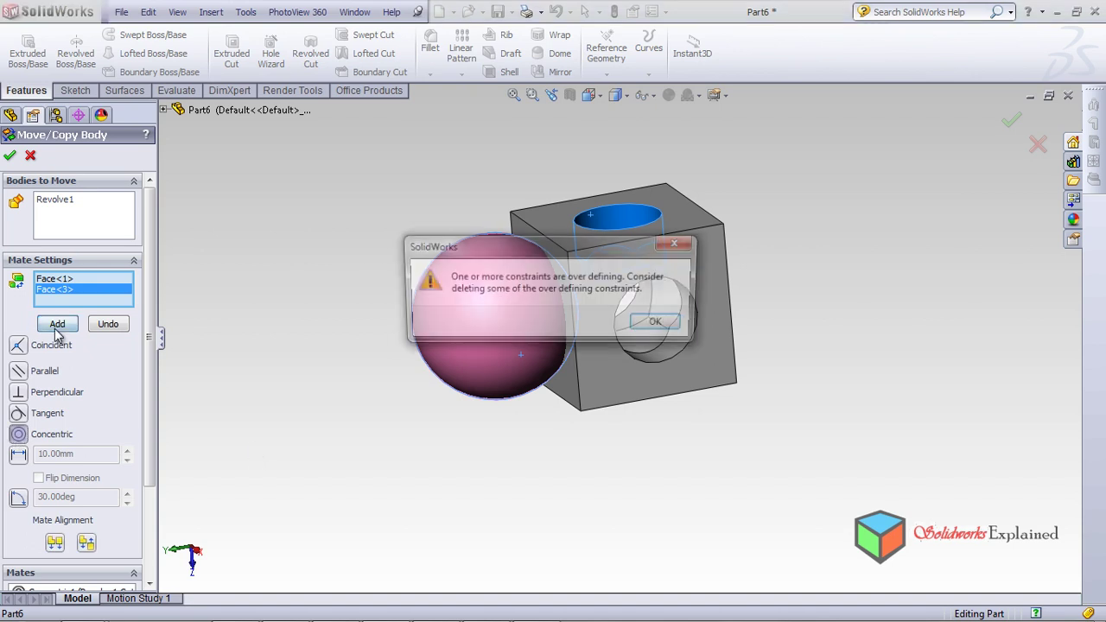
{"action": "left_click", "coordinate": [661, 324]}
{"action": "middle_click_drag", "start_coordinate": [548, 412], "coordinate": [560, 437]}
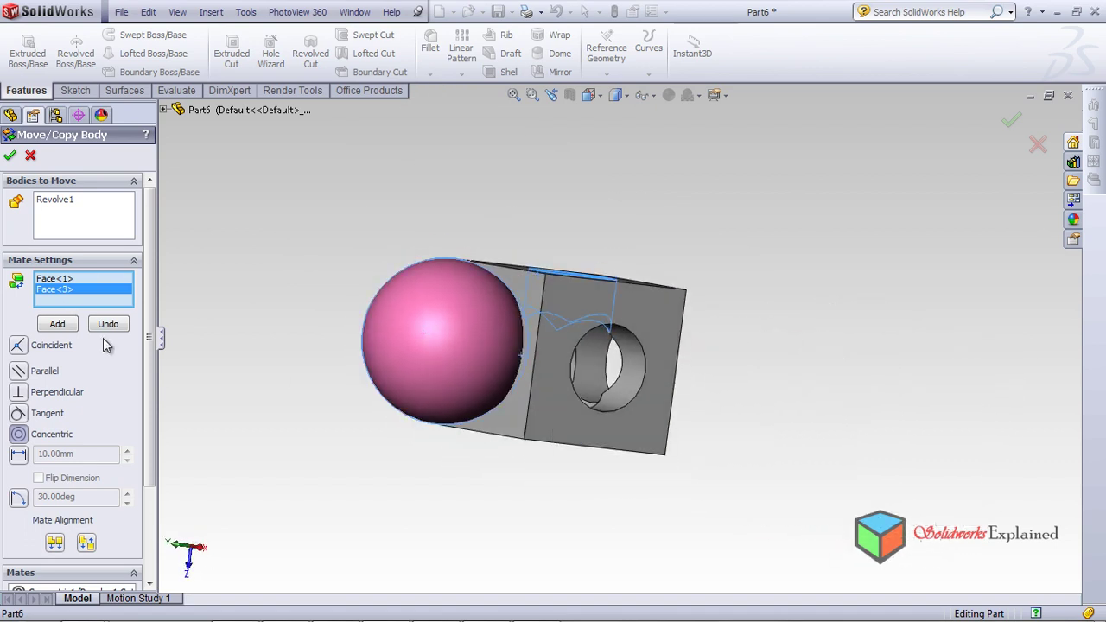
{"action": "left_click", "coordinate": [30, 156]}
Start the Move/Copy Body feature again from an isometric view and choose the sphere as the body to move
{"action": "middle_click_drag", "start_coordinate": [404, 279], "coordinate": [471, 319]}
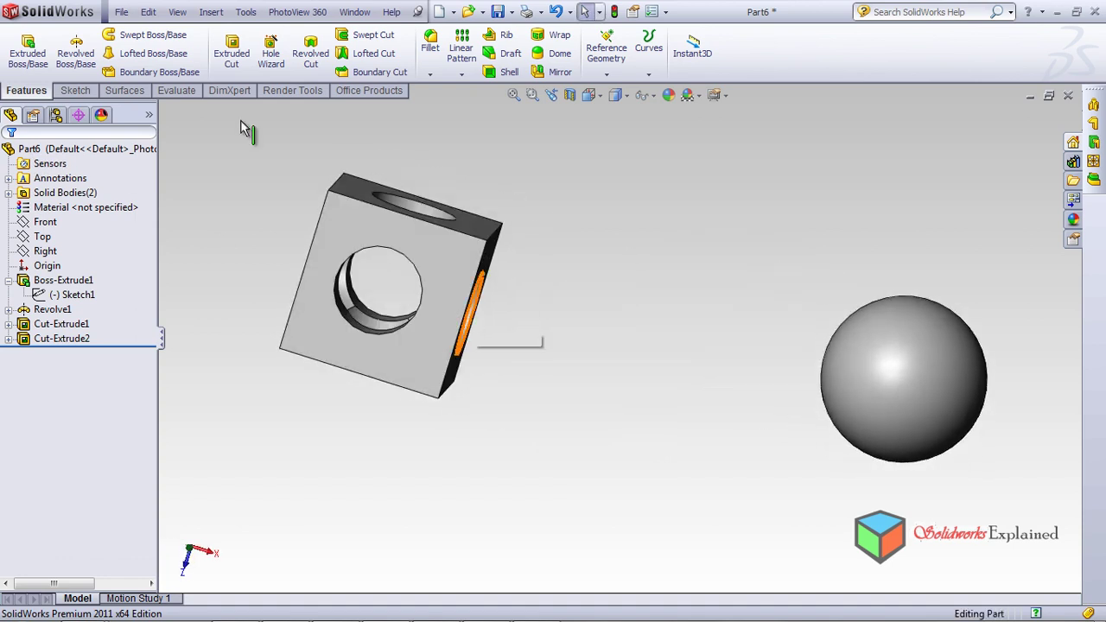
{"action": "key", "text": "ctrl+7"}
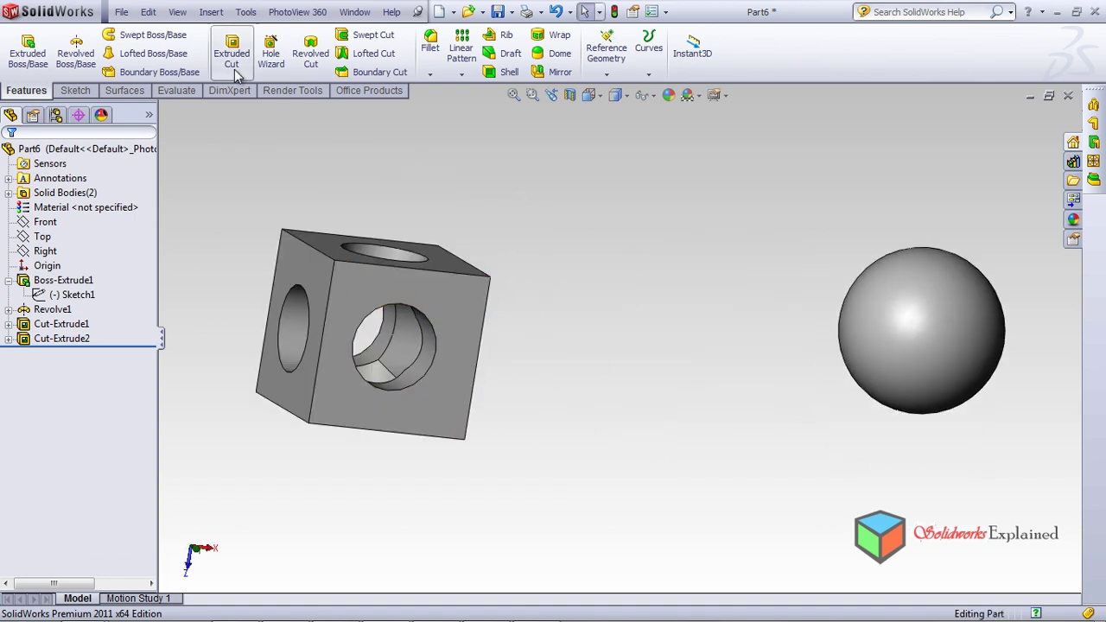
{"action": "left_click", "coordinate": [211, 11]}
{"action": "mouse_move", "coordinate": [248, 76]}
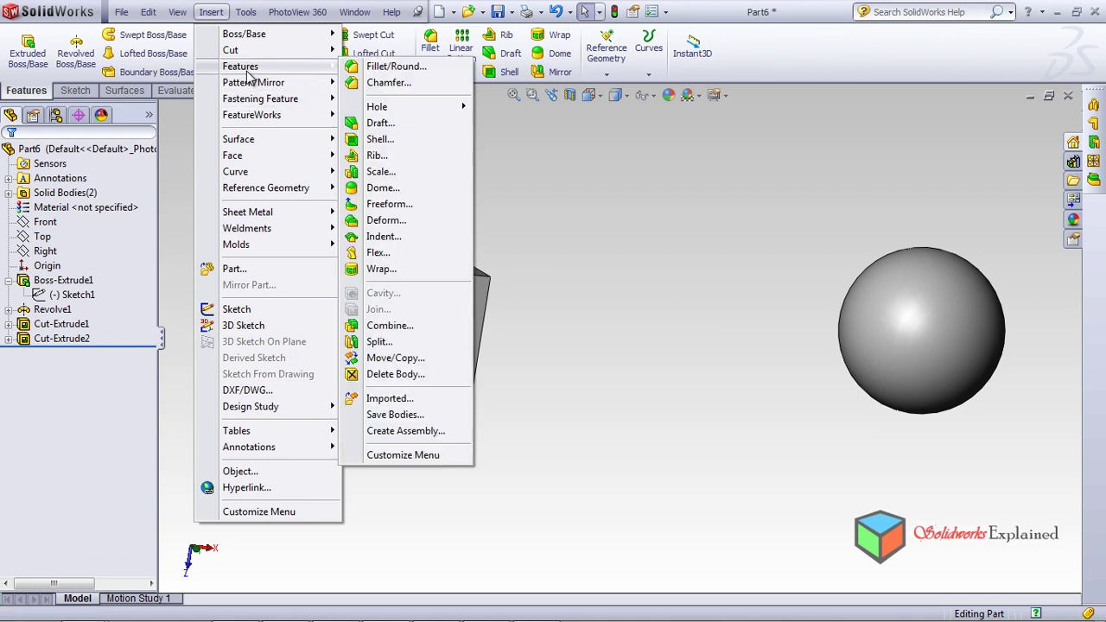
{"action": "left_click", "coordinate": [395, 361]}
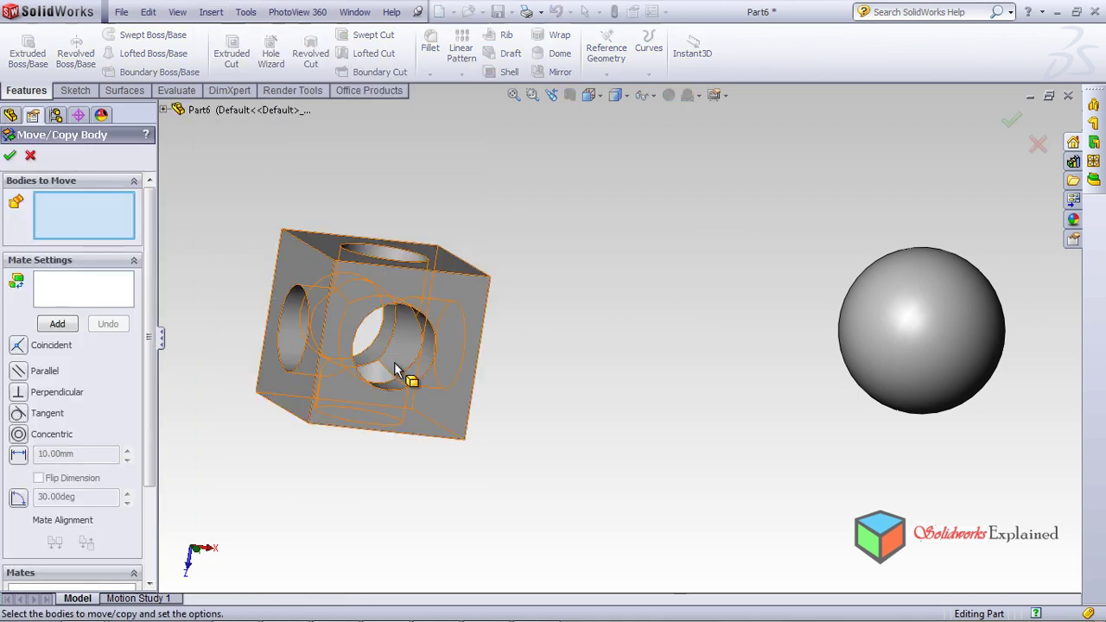
{"action": "left_click", "coordinate": [915, 329]}
Add a concentric mate between the sphere's surface and the inner face of the hole in the cube's left side
{"action": "middle_click_drag", "start_coordinate": [457, 424], "coordinate": [488, 406]}
{"action": "left_click", "coordinate": [901, 349]}
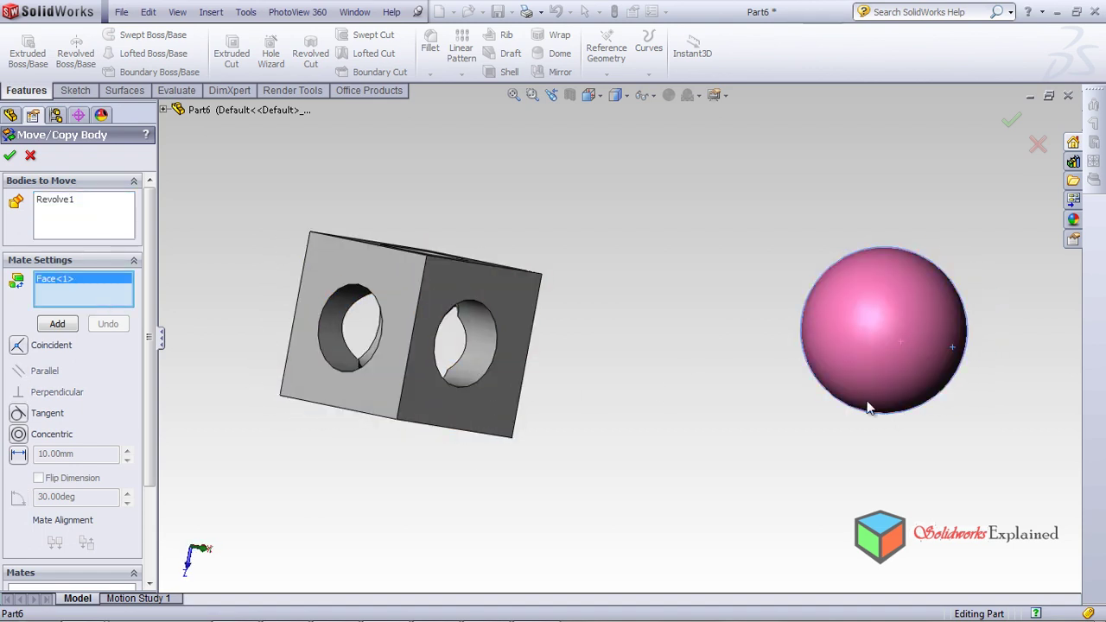
{"action": "left_click", "coordinate": [332, 316]}
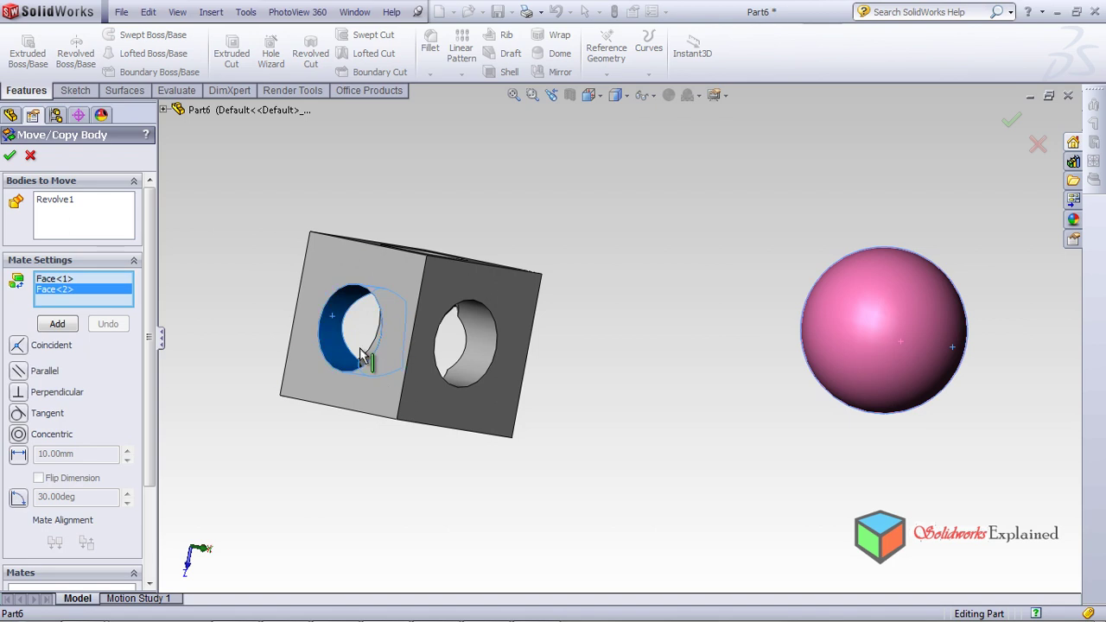
{"action": "left_click", "coordinate": [19, 435]}
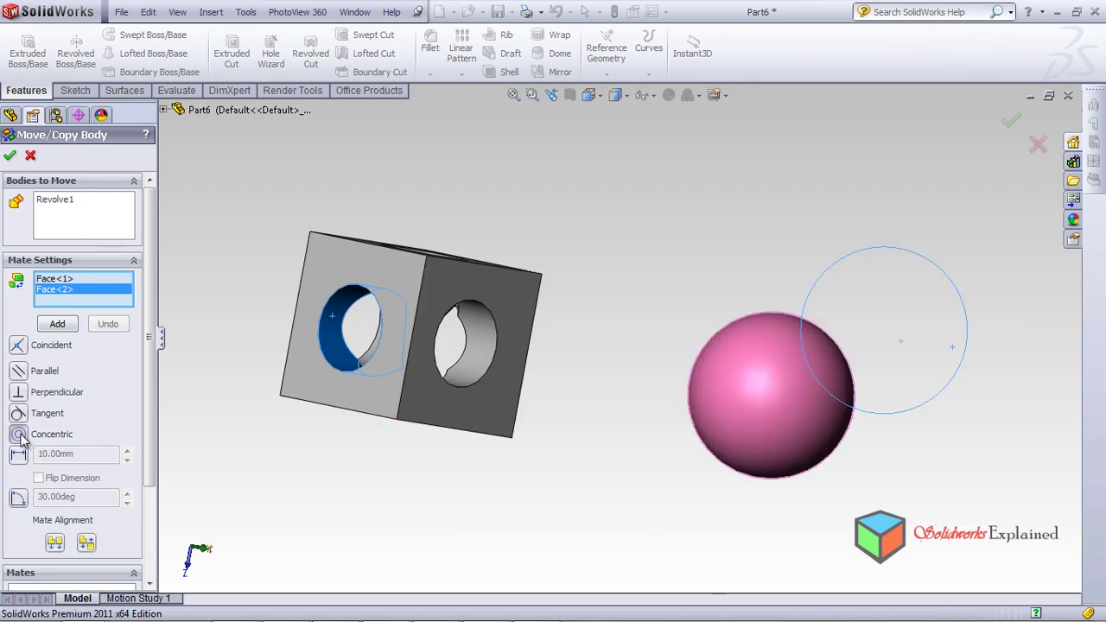
{"action": "left_click", "coordinate": [72, 328]}
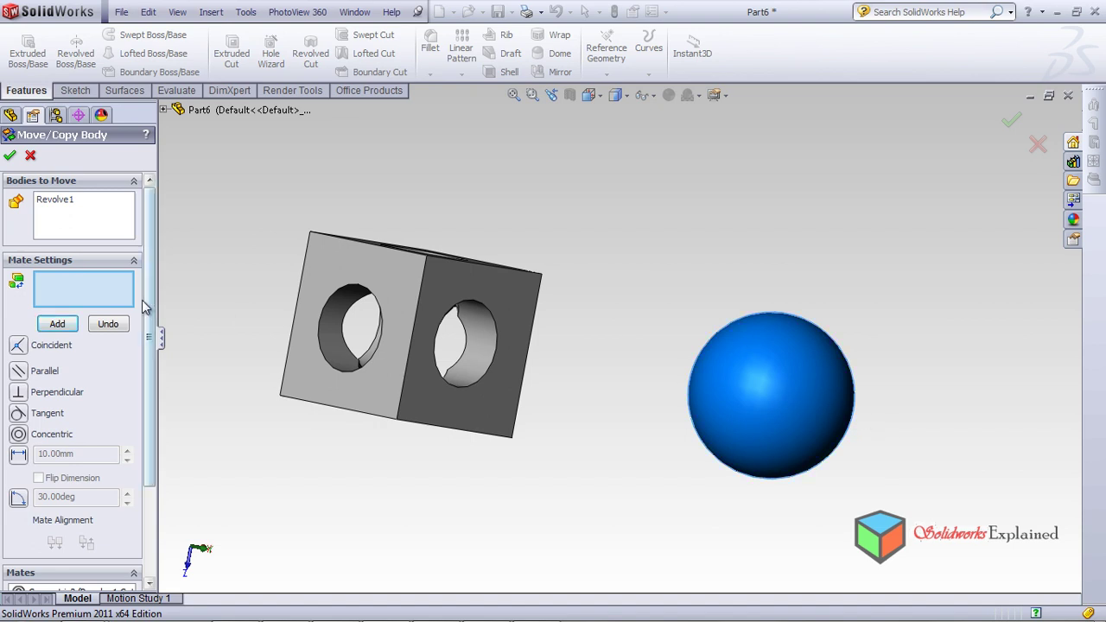
Try to add another concentric mate between the sphere's surface and the inner face of the cube's upper hole
{"action": "left_click", "coordinate": [756, 389]}
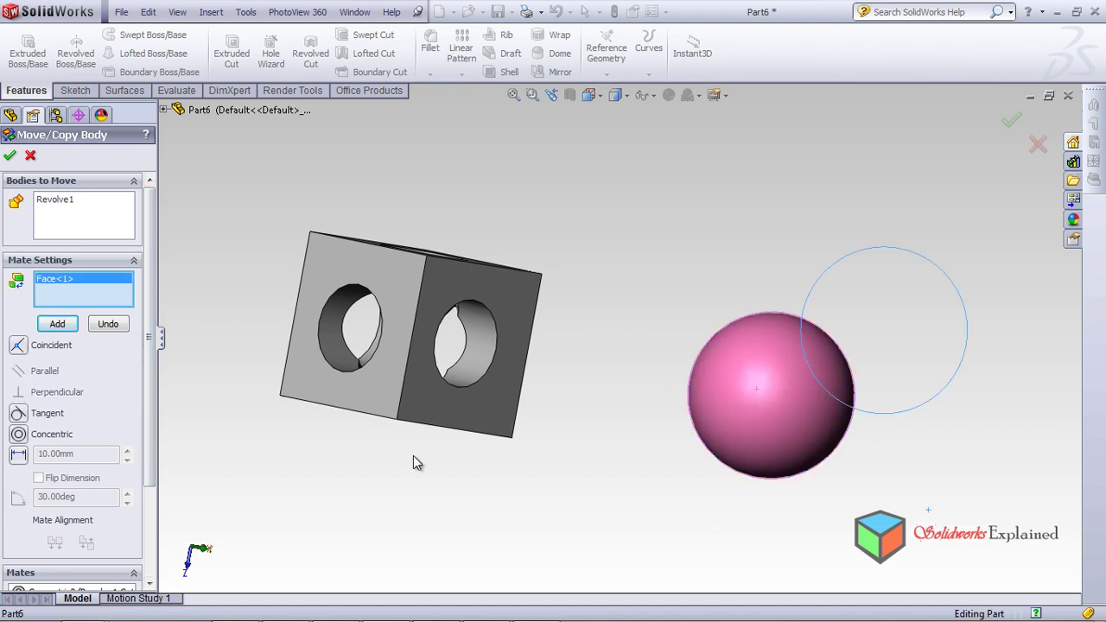
{"action": "middle_click_drag", "start_coordinate": [412, 375], "coordinate": [366, 434]}
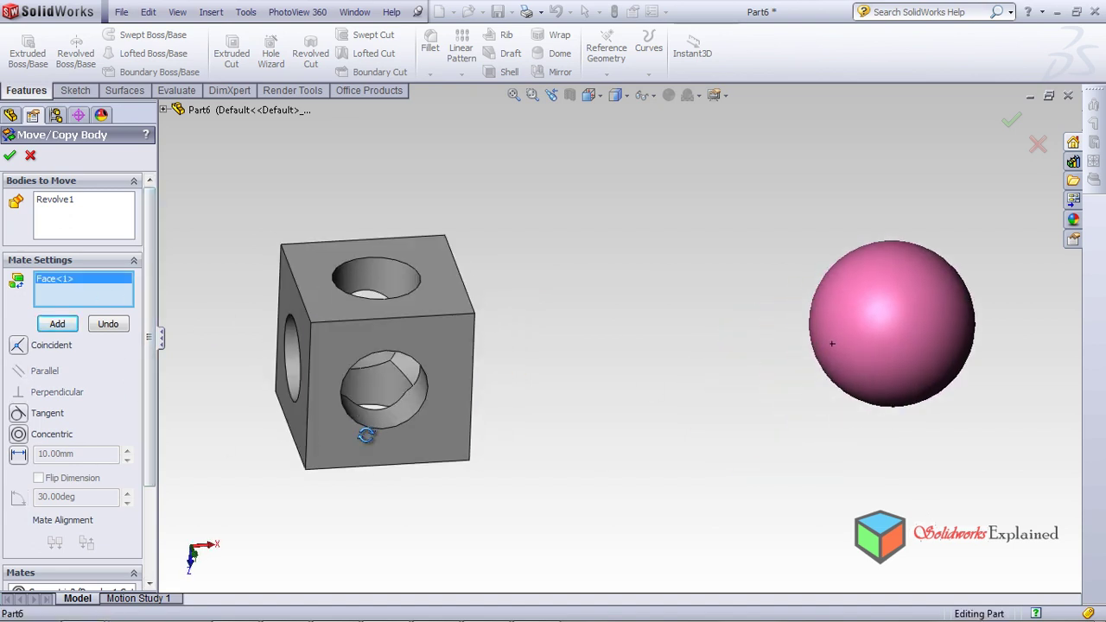
{"action": "left_click", "coordinate": [367, 271]}
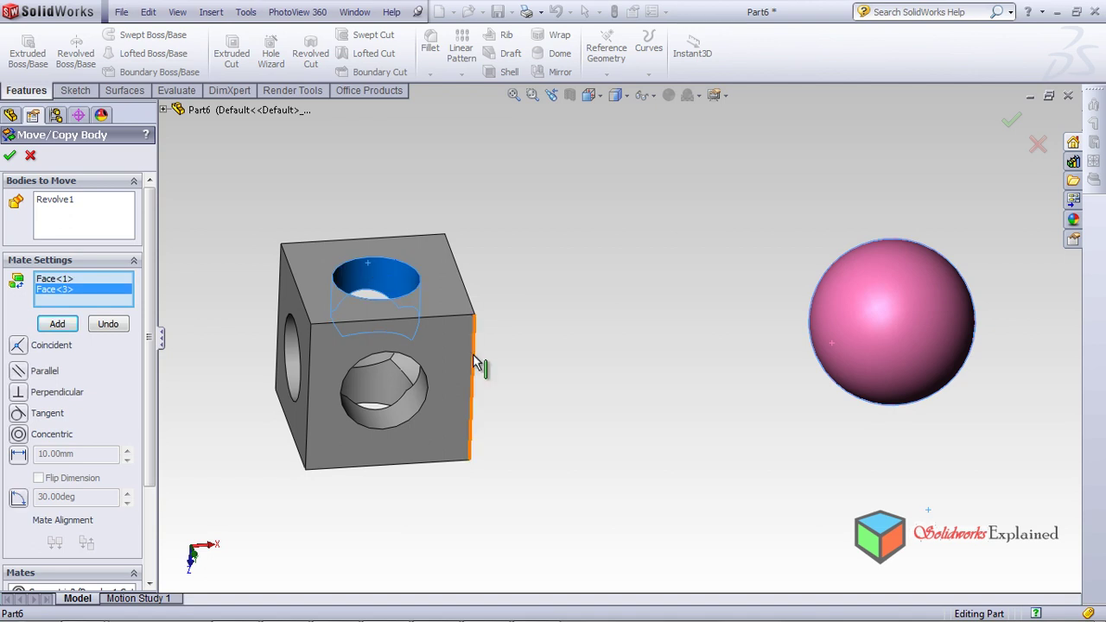
{"action": "left_click", "coordinate": [19, 433]}
{"action": "left_click", "coordinate": [57, 323]}
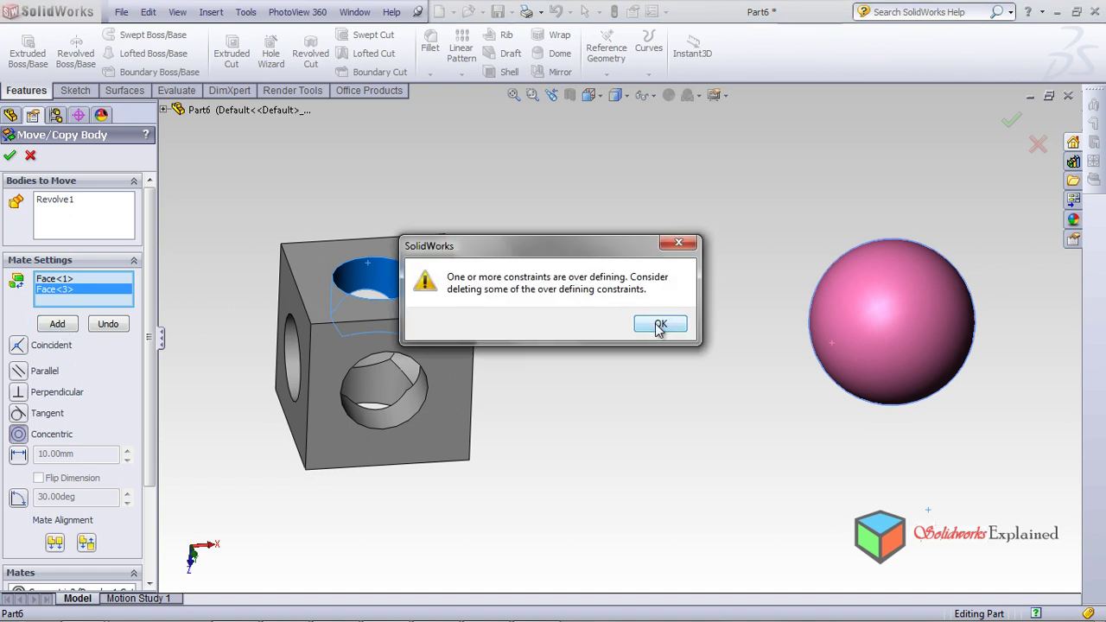
{"action": "left_click", "coordinate": [659, 326]}
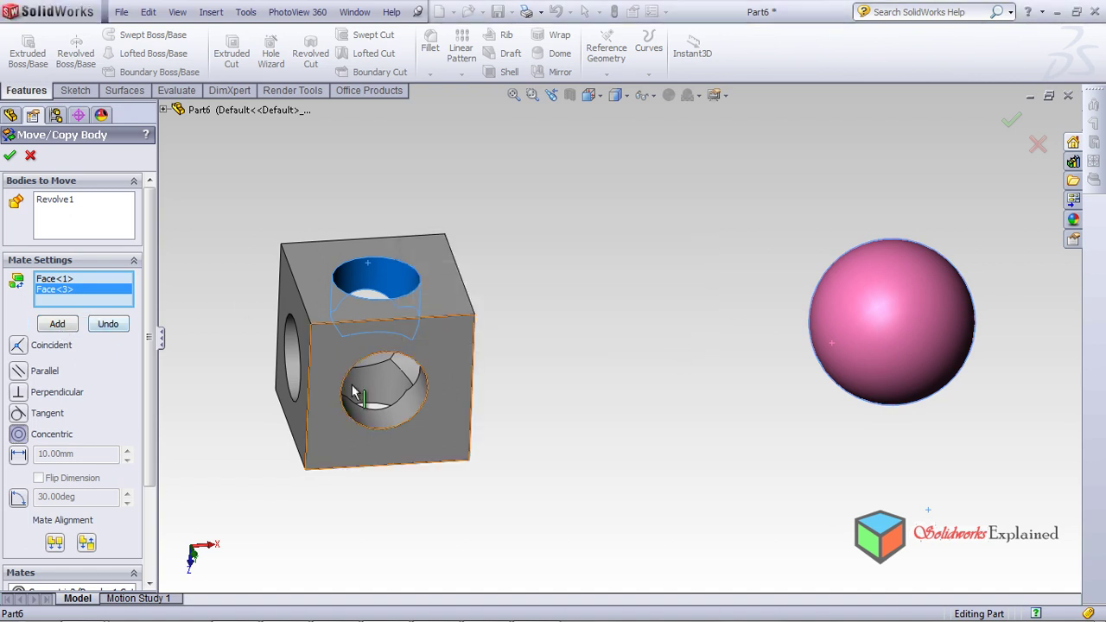
Replace the upper hole's face with the front hole's inner face in the mate selection and try to add the concentric mate
{"action": "left_click", "coordinate": [377, 425]}
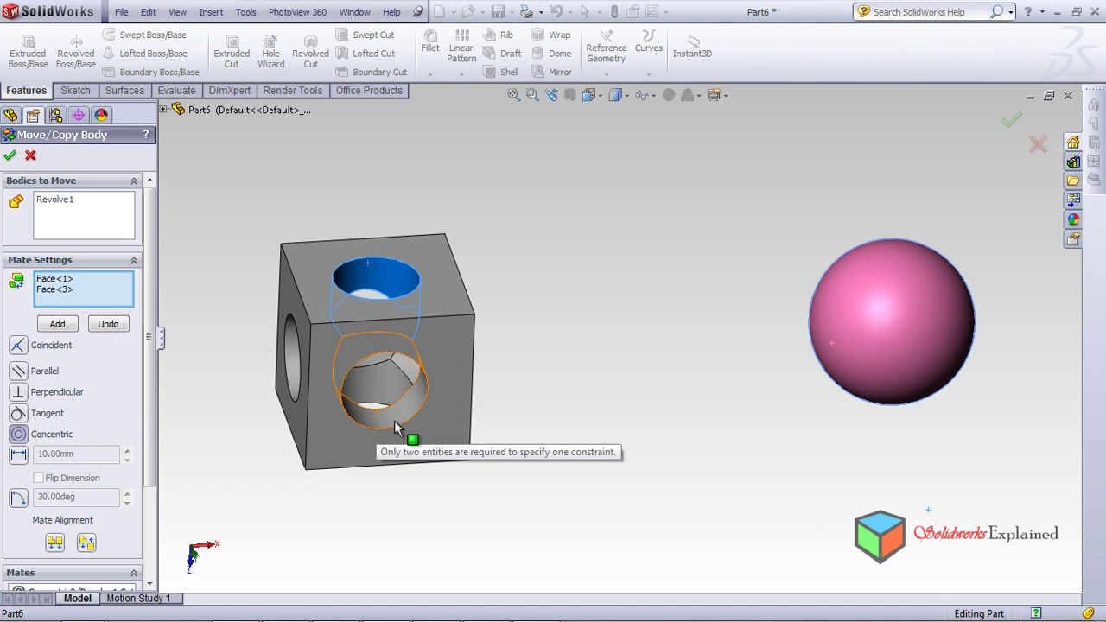
{"action": "left_click", "coordinate": [55, 292]}
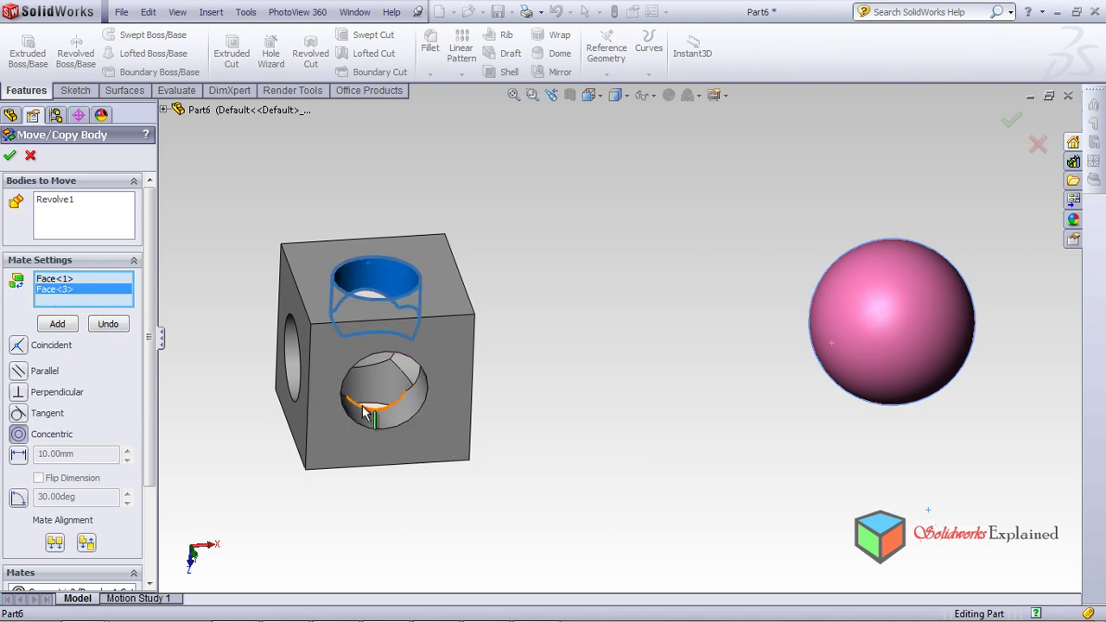
{"action": "left_click", "coordinate": [373, 429]}
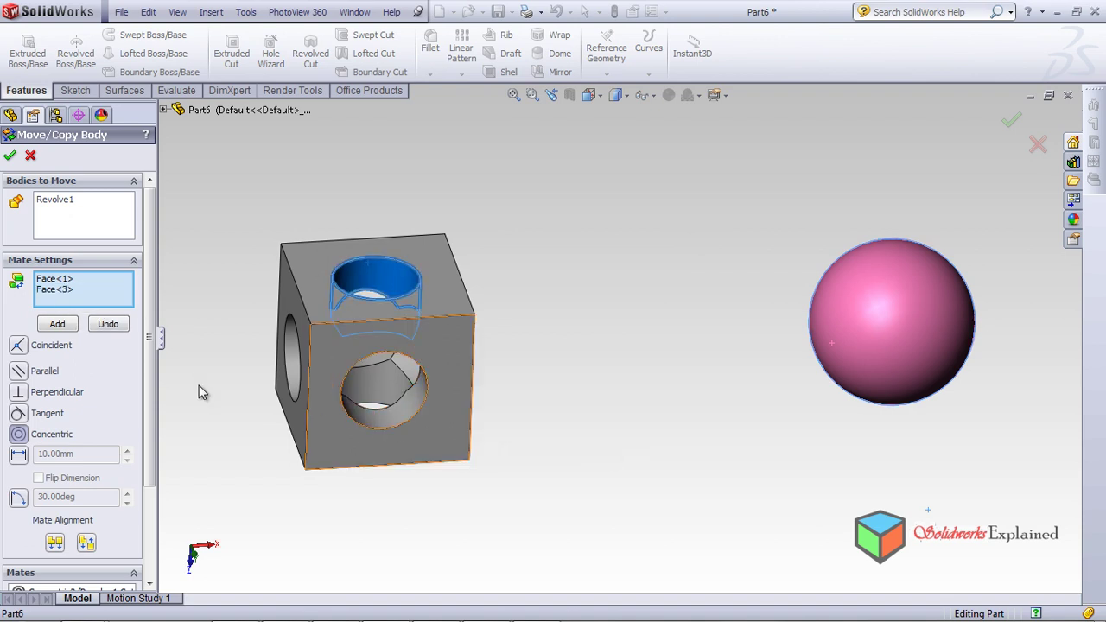
{"action": "left_click", "coordinate": [56, 323]}
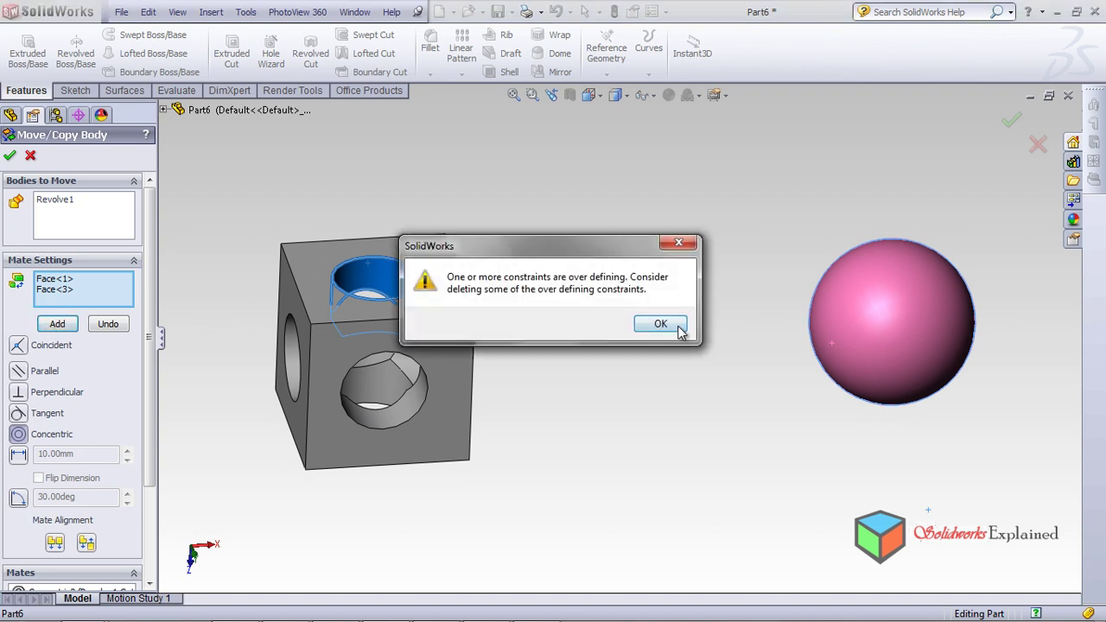
{"action": "left_click", "coordinate": [660, 324]}
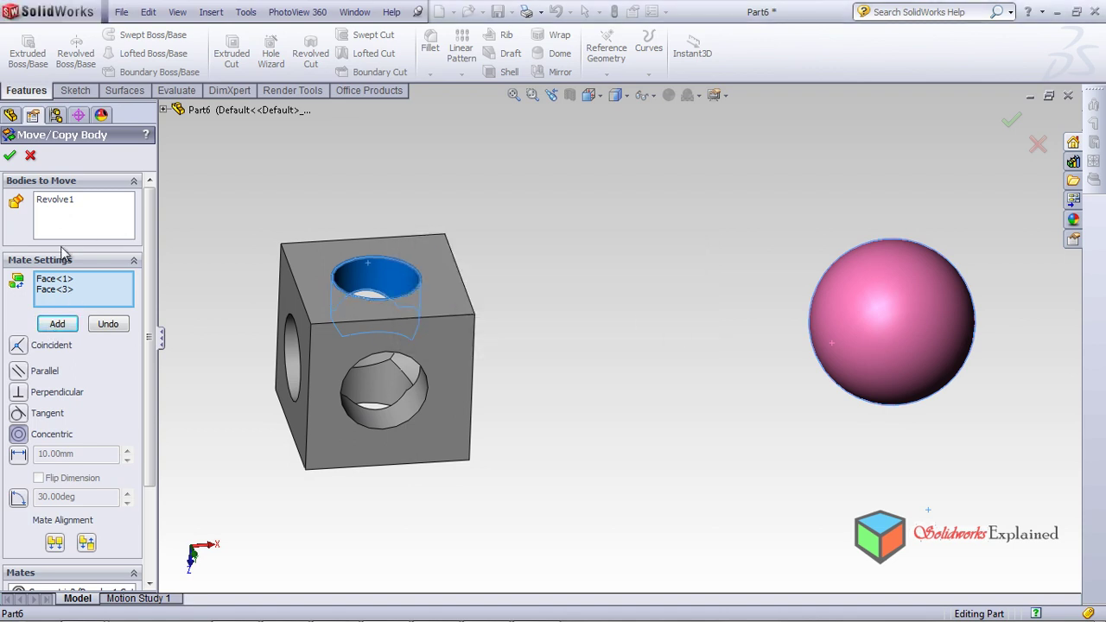
{"action": "left_click", "coordinate": [57, 290]}
{"action": "key", "text": "Delete"}
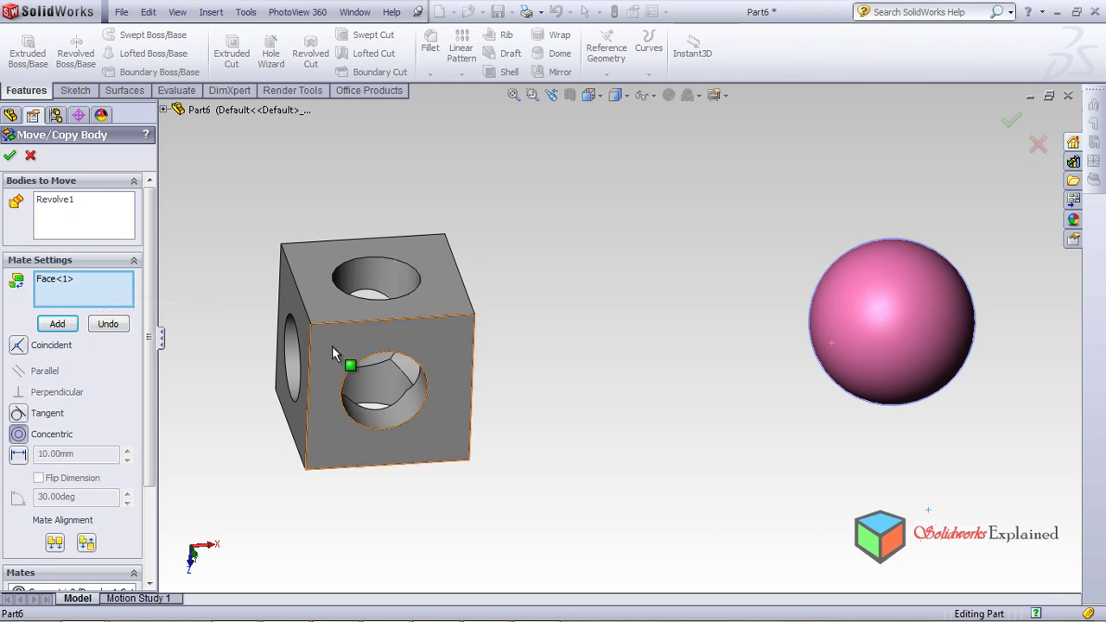
{"action": "left_click", "coordinate": [367, 422]}
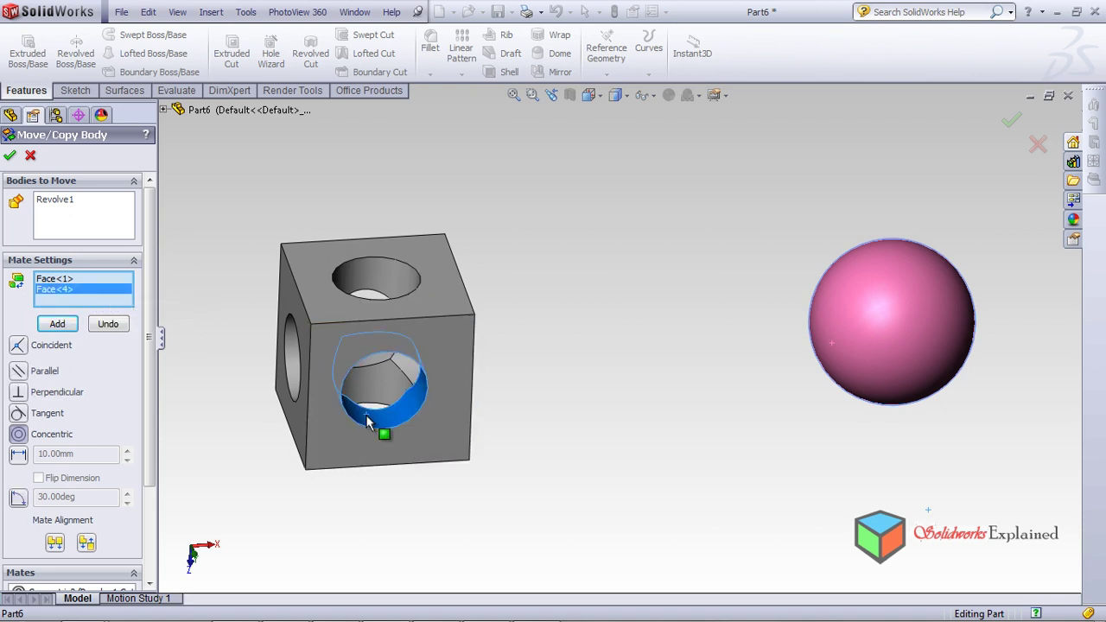
{"action": "left_click", "coordinate": [57, 325]}
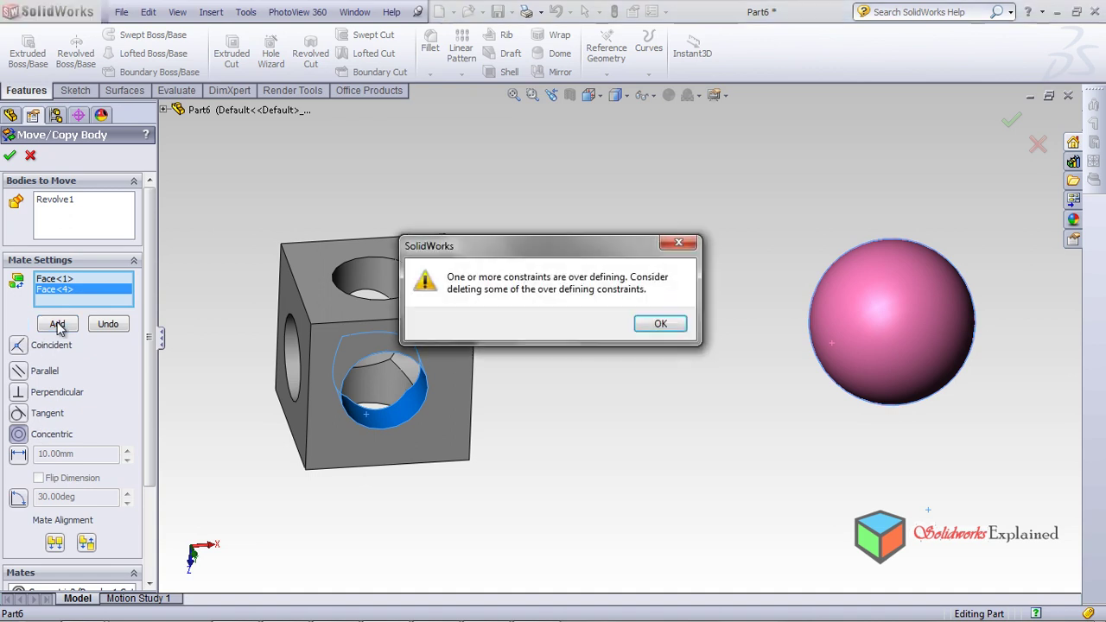
{"action": "left_click", "coordinate": [661, 326]}
Clear the mate selections and add a concentric mate between the sphere's surface and the inner face of the hole in the cube's right side
{"action": "middle_click_drag", "start_coordinate": [371, 345], "coordinate": [320, 262]}
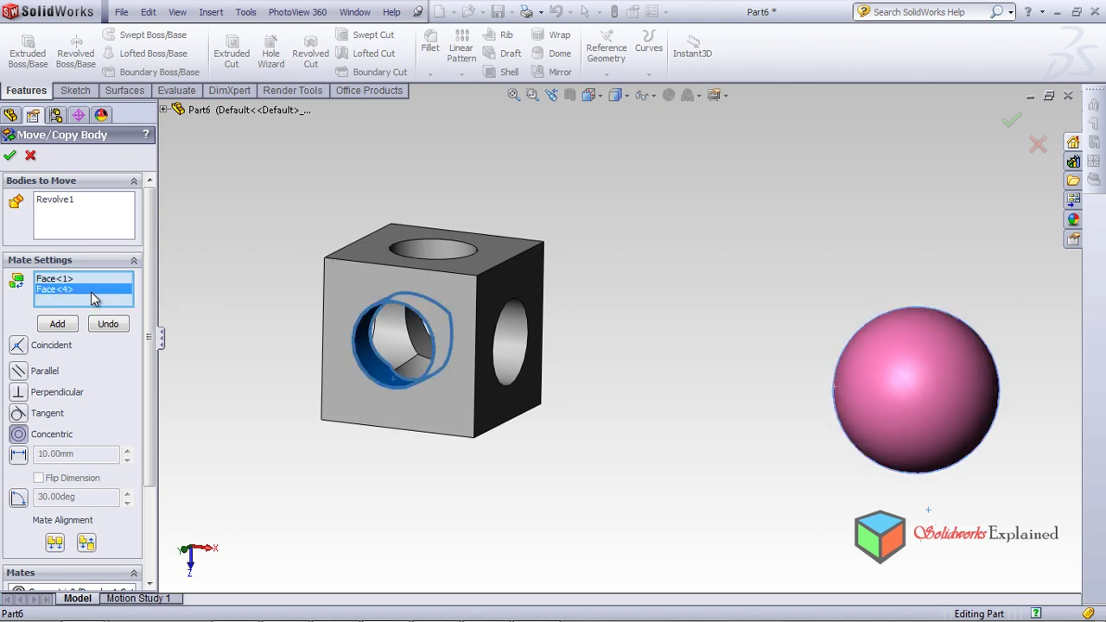
{"action": "key", "text": "Delete"}
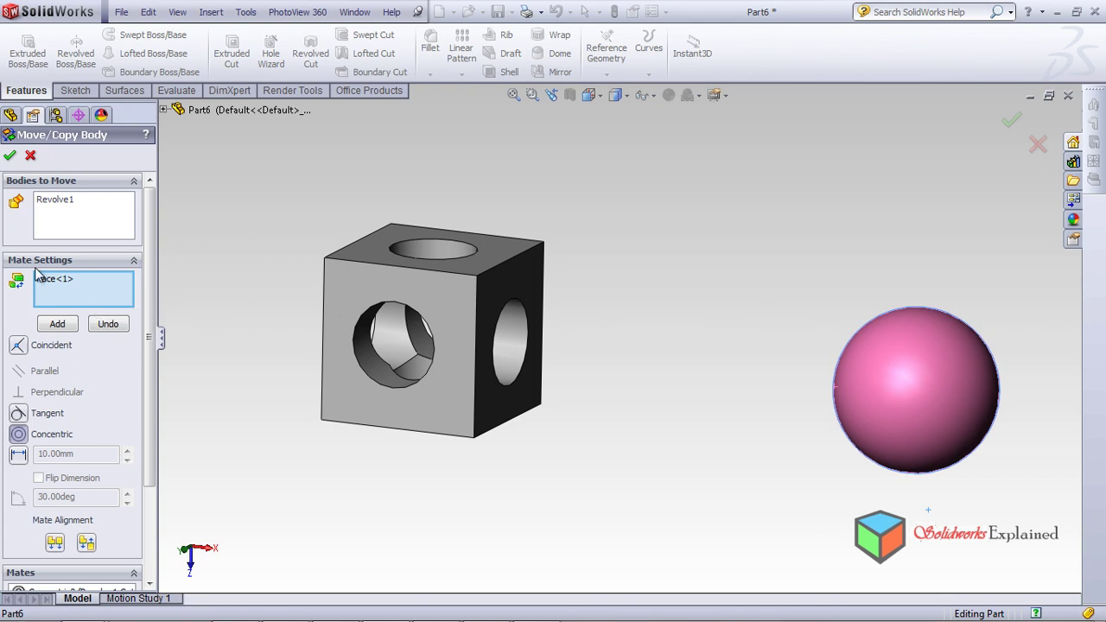
{"action": "left_click", "coordinate": [55, 280]}
{"action": "key", "text": "Delete"}
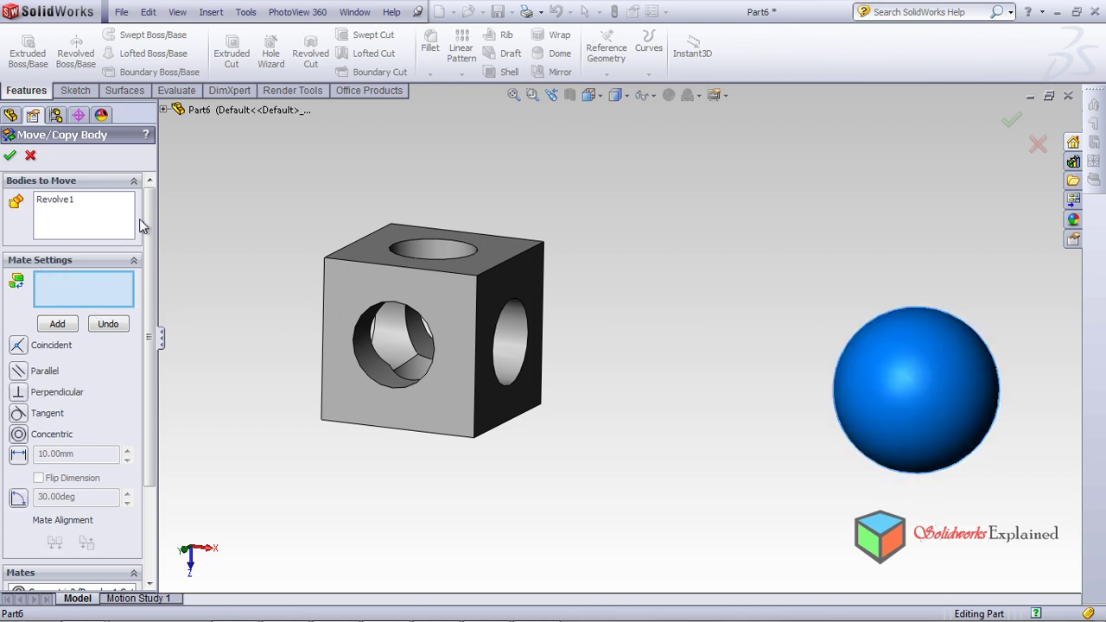
{"action": "left_click", "coordinate": [903, 408]}
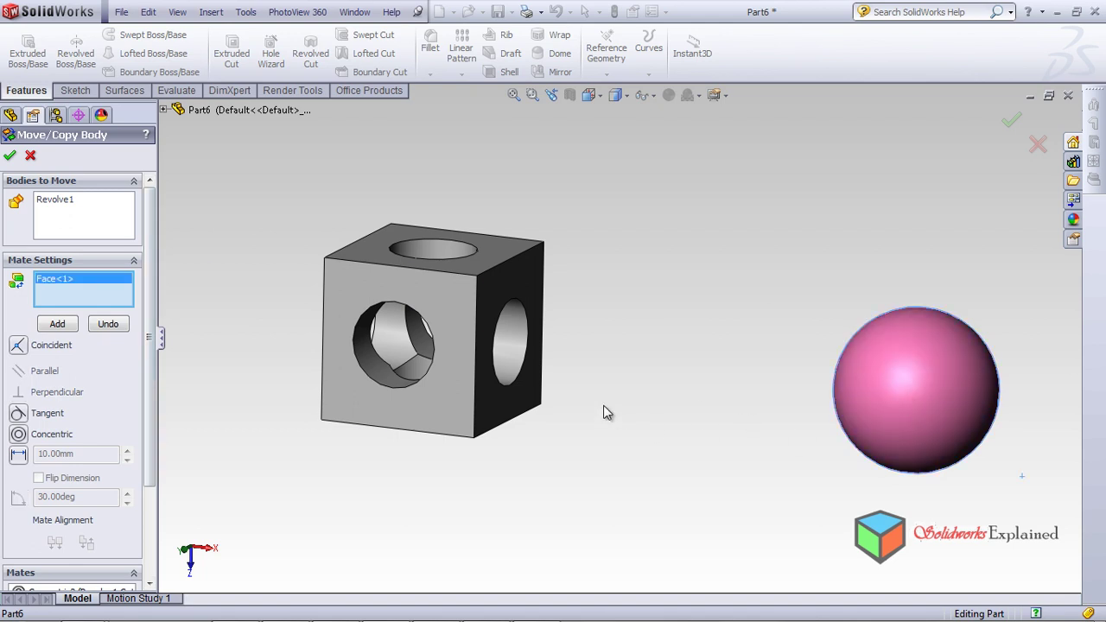
{"action": "left_click", "coordinate": [506, 350]}
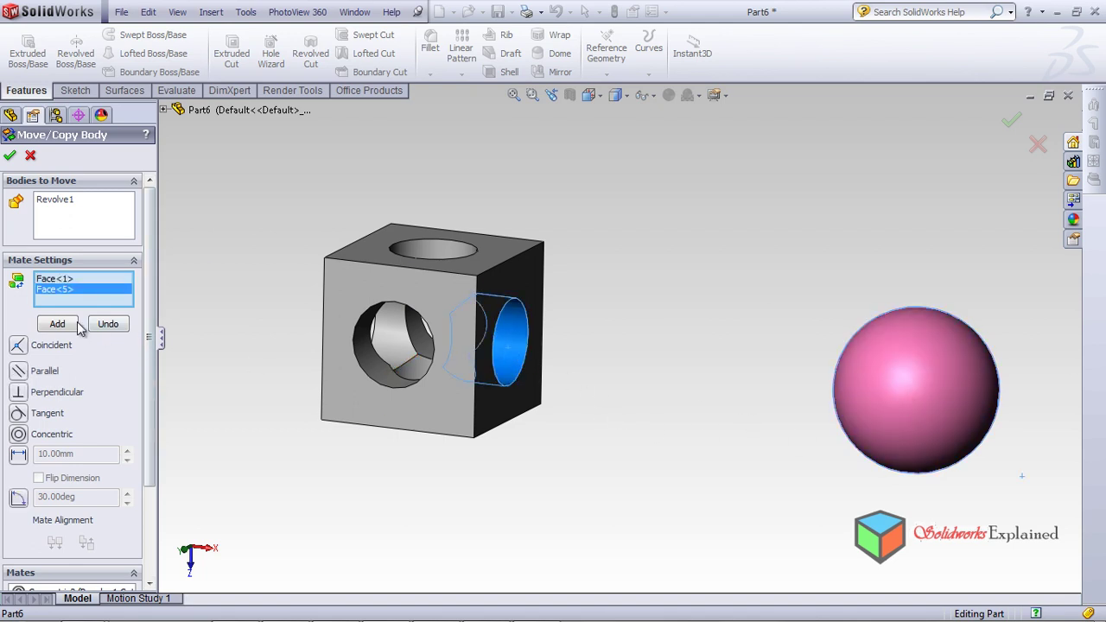
{"action": "left_click", "coordinate": [19, 435]}
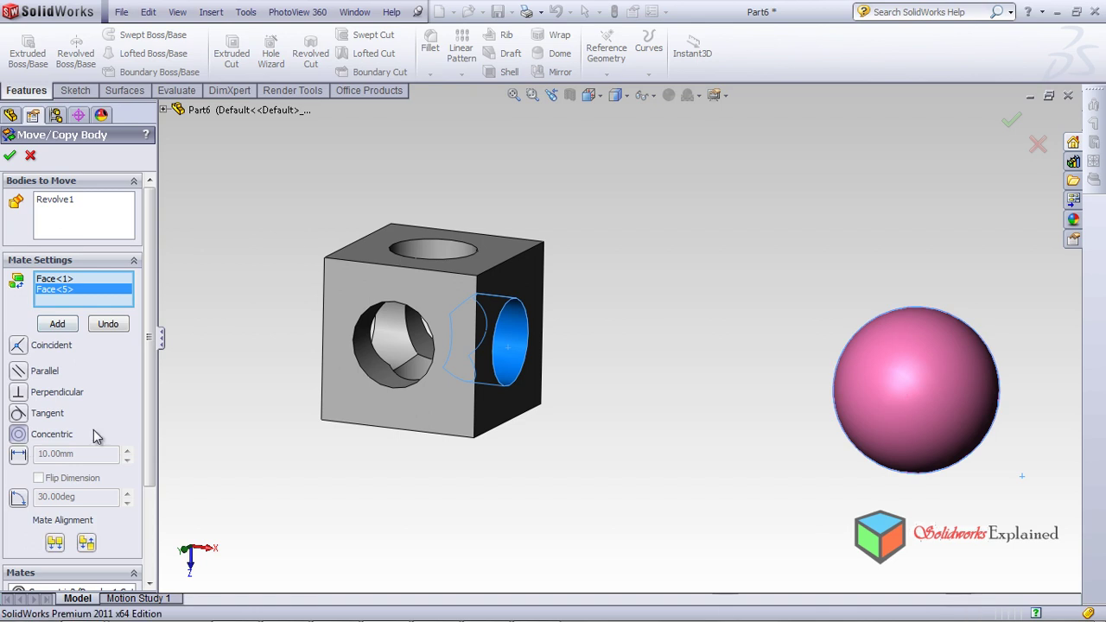
{"action": "left_click", "coordinate": [57, 325]}
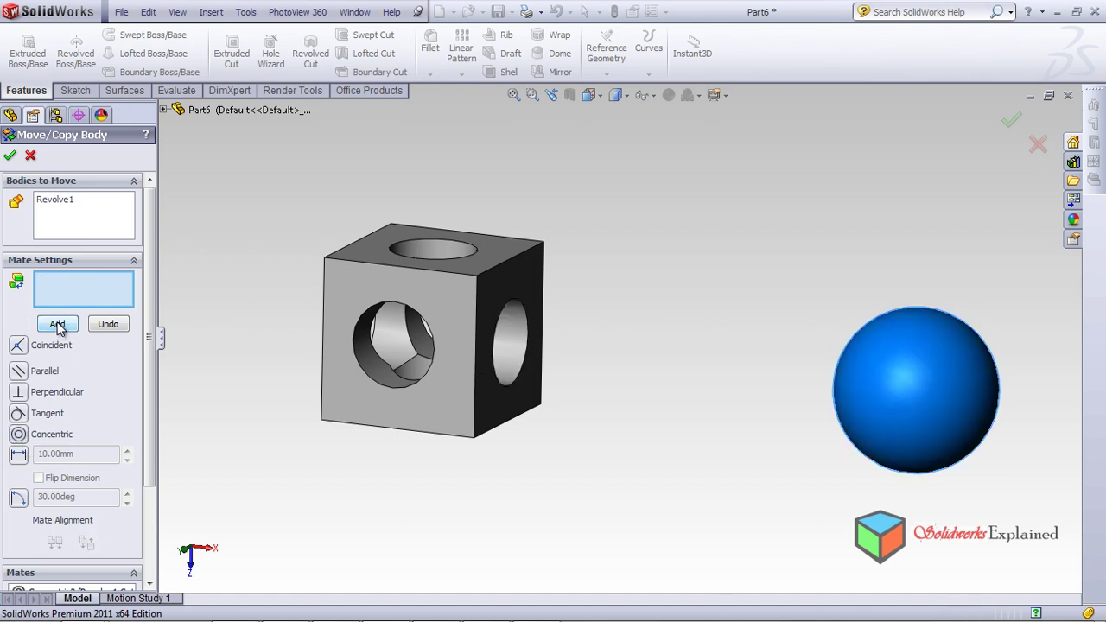
Try to add a concentric mate between the sphere's surface and the inner face of the hole in the cube's front side
{"action": "middle_click_drag", "start_coordinate": [345, 336], "coordinate": [429, 277]}
{"action": "left_click", "coordinate": [888, 346]}
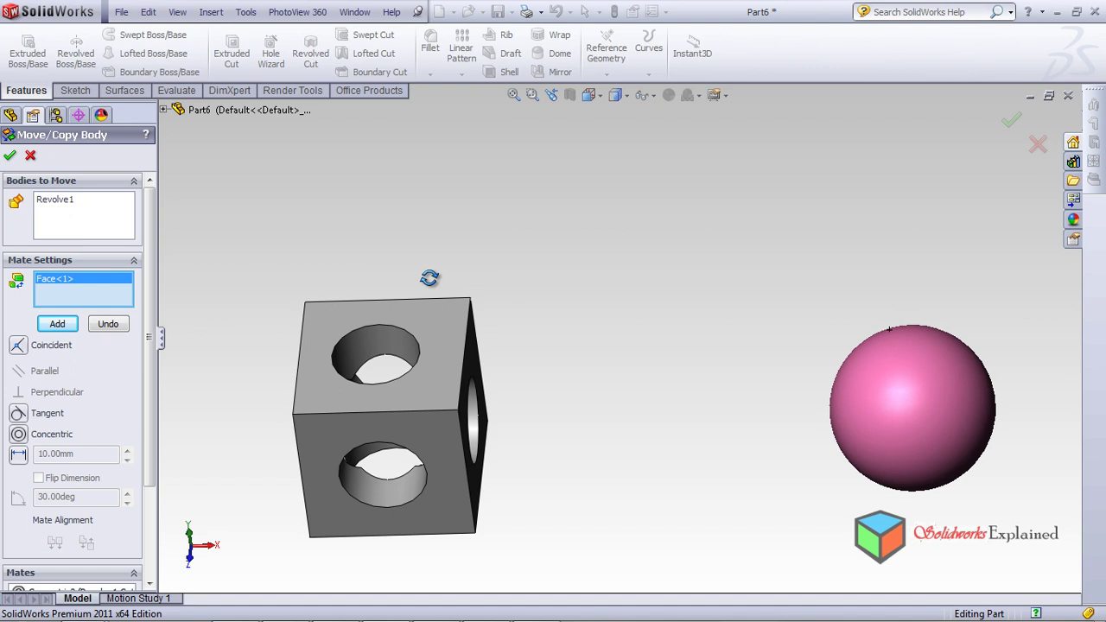
{"action": "left_click", "coordinate": [374, 486]}
{"action": "left_click", "coordinate": [18, 434]}
{"action": "left_click", "coordinate": [57, 324]}
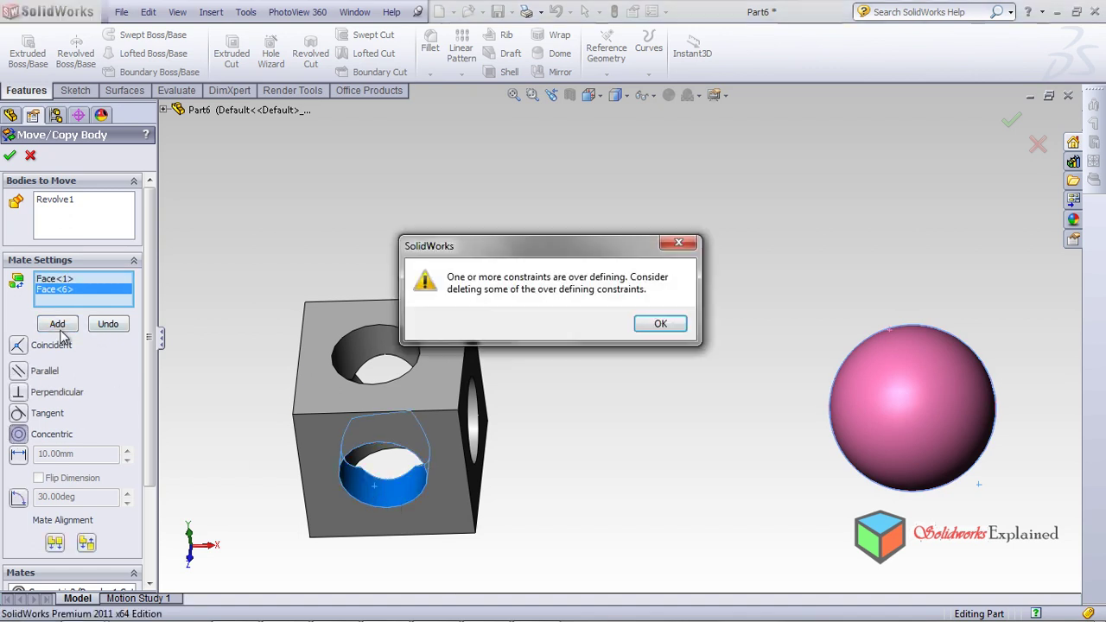
{"action": "left_click", "coordinate": [660, 324]}
{"action": "middle_click_drag", "start_coordinate": [580, 336], "coordinate": [547, 450]}
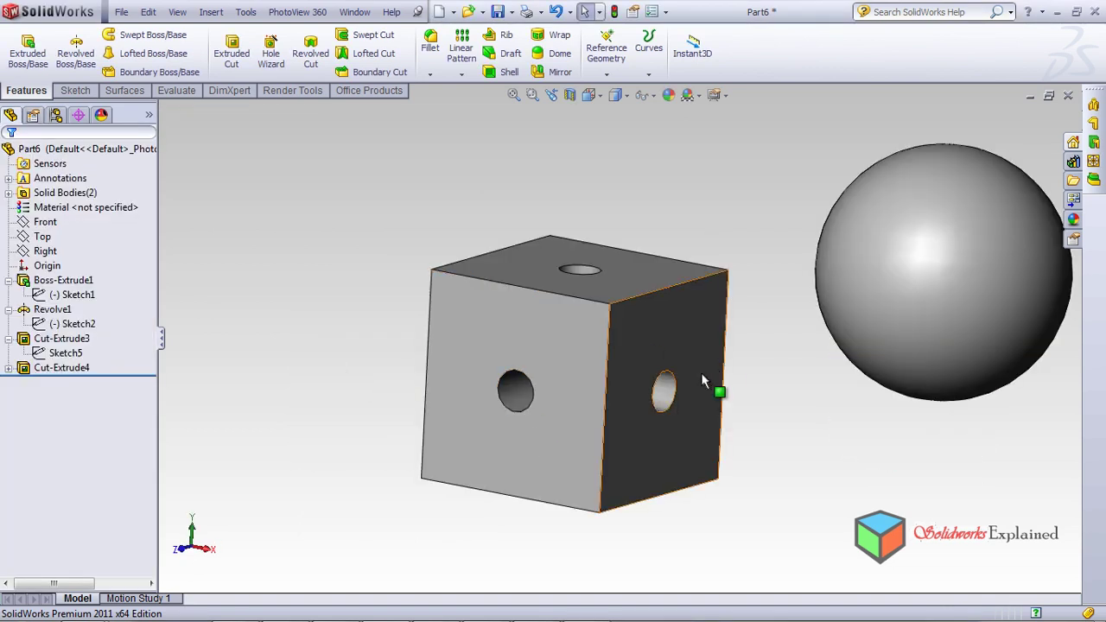
Start Move/Copy Body on the sphere and add a concentric mate between its surface and the inner face of the cube's left-side hole
{"action": "middle_click_drag", "start_coordinate": [365, 230], "coordinate": [441, 221]}
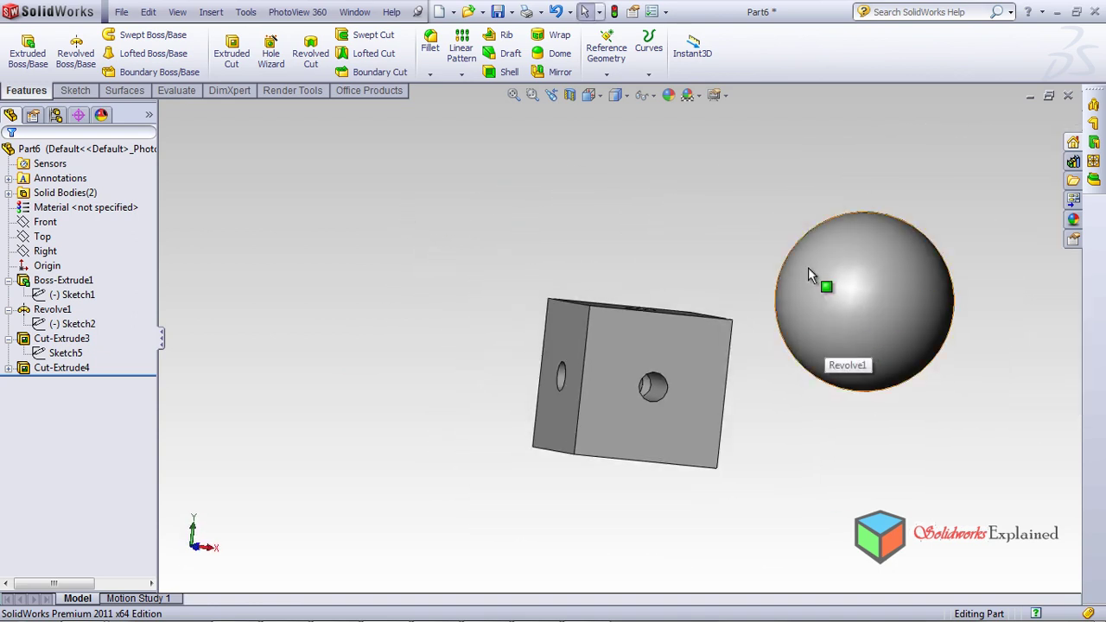
{"action": "scroll", "coordinate": [783, 389], "scroll_direction": "down", "scroll_amount": 2}
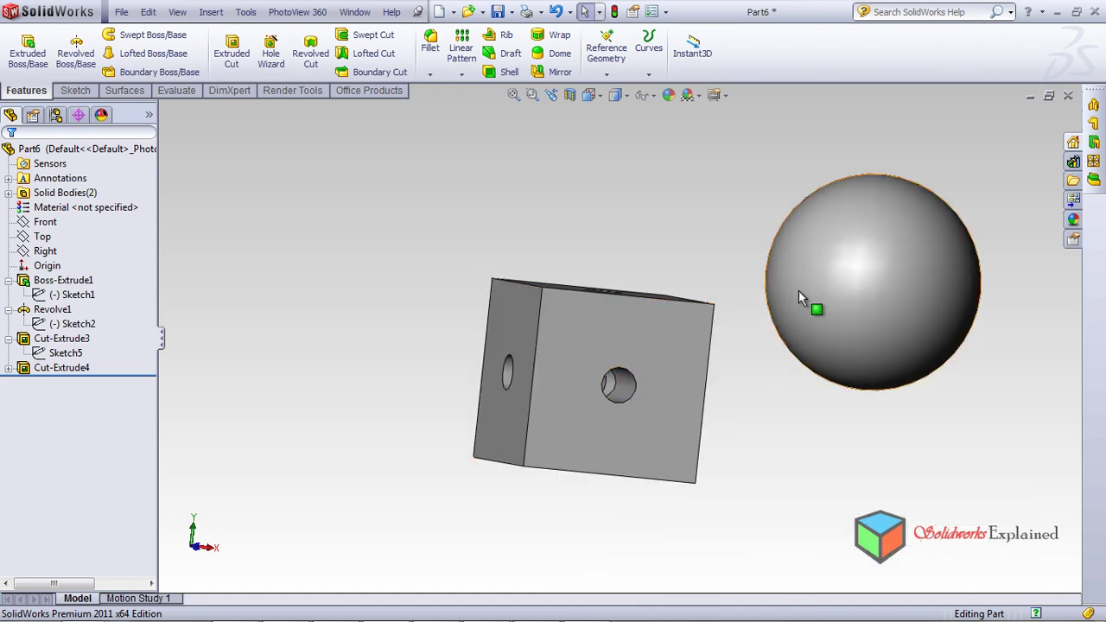
{"action": "left_click", "coordinate": [207, 14]}
{"action": "mouse_move", "coordinate": [251, 67]}
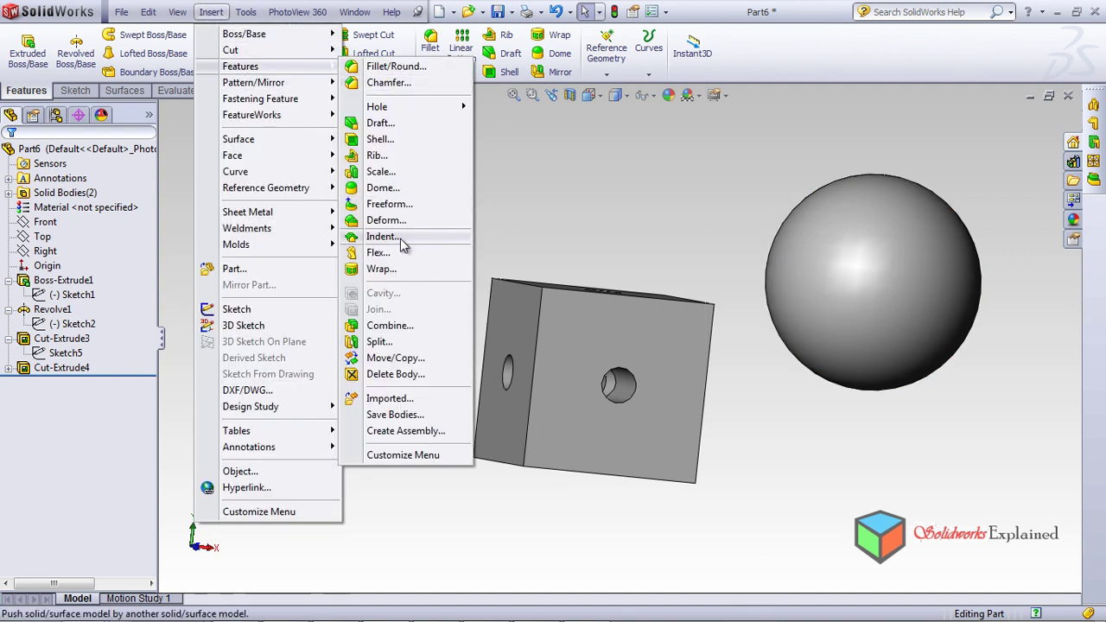
{"action": "left_click", "coordinate": [412, 363]}
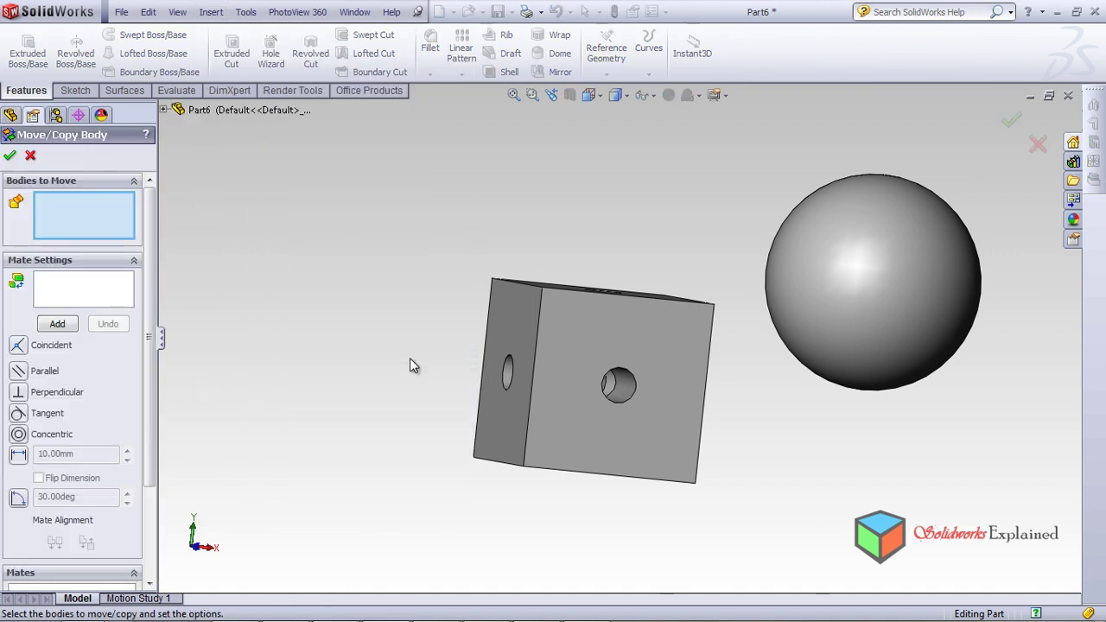
{"action": "left_click", "coordinate": [872, 262]}
{"action": "left_click", "coordinate": [96, 296]}
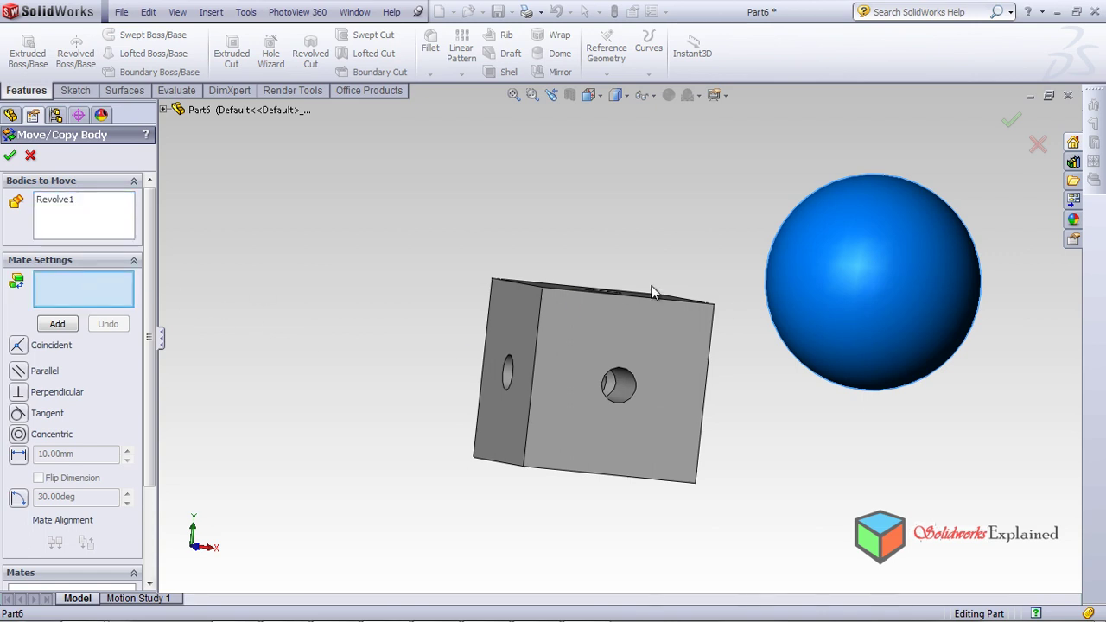
{"action": "left_click", "coordinate": [902, 261]}
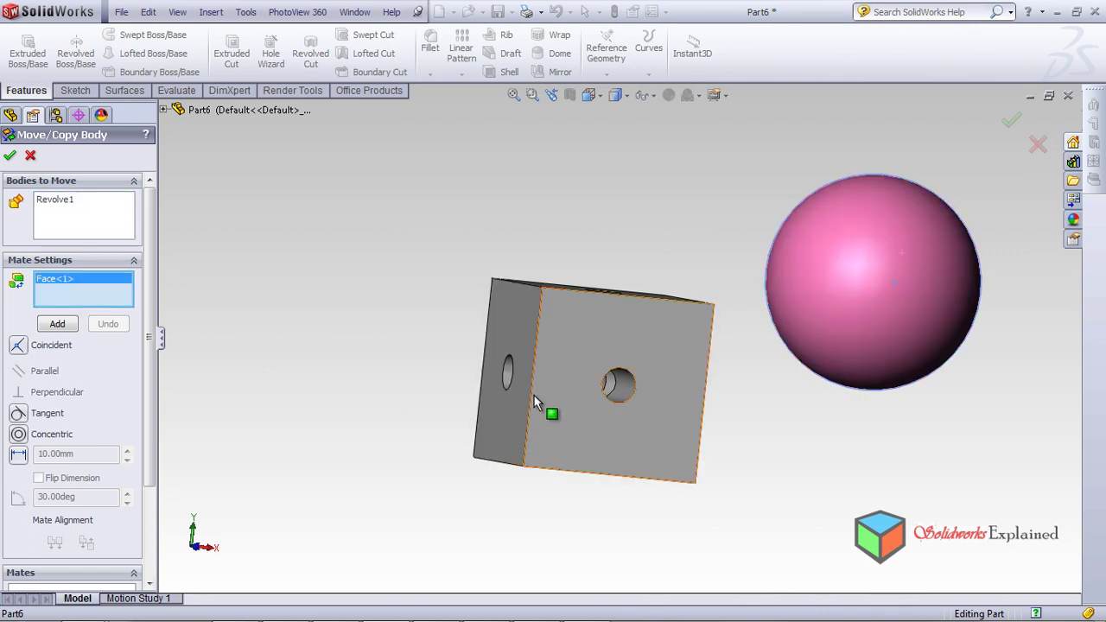
{"action": "scroll", "coordinate": [511, 385], "scroll_direction": "down", "scroll_amount": 4}
{"action": "scroll", "coordinate": [519, 380], "scroll_direction": "down", "scroll_amount": 2}
{"action": "left_click", "coordinate": [541, 344]}
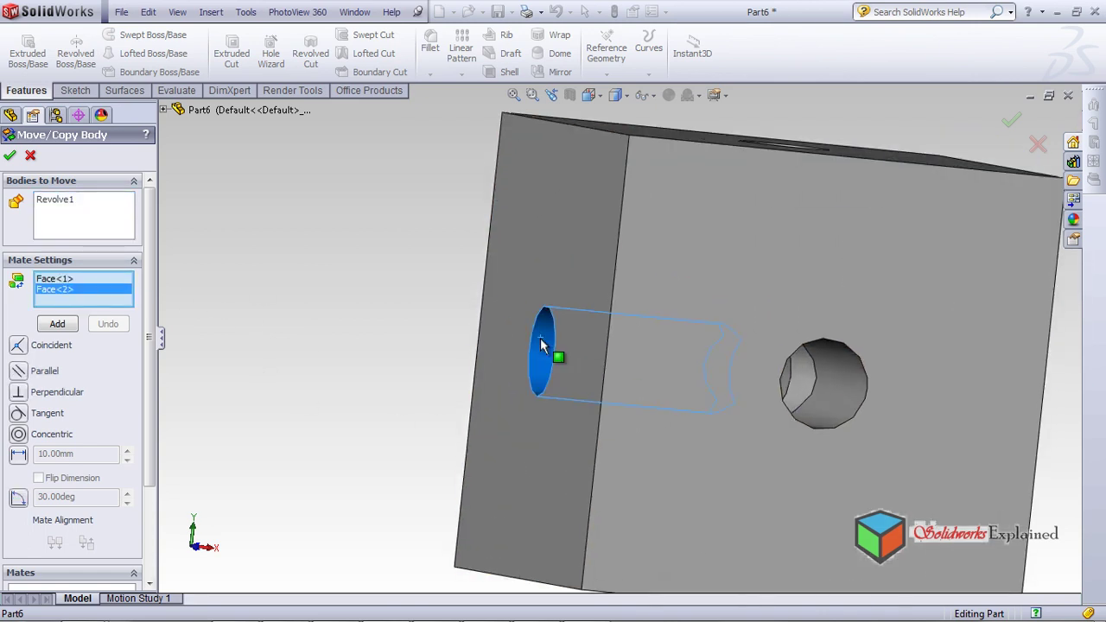
{"action": "left_click", "coordinate": [17, 436]}
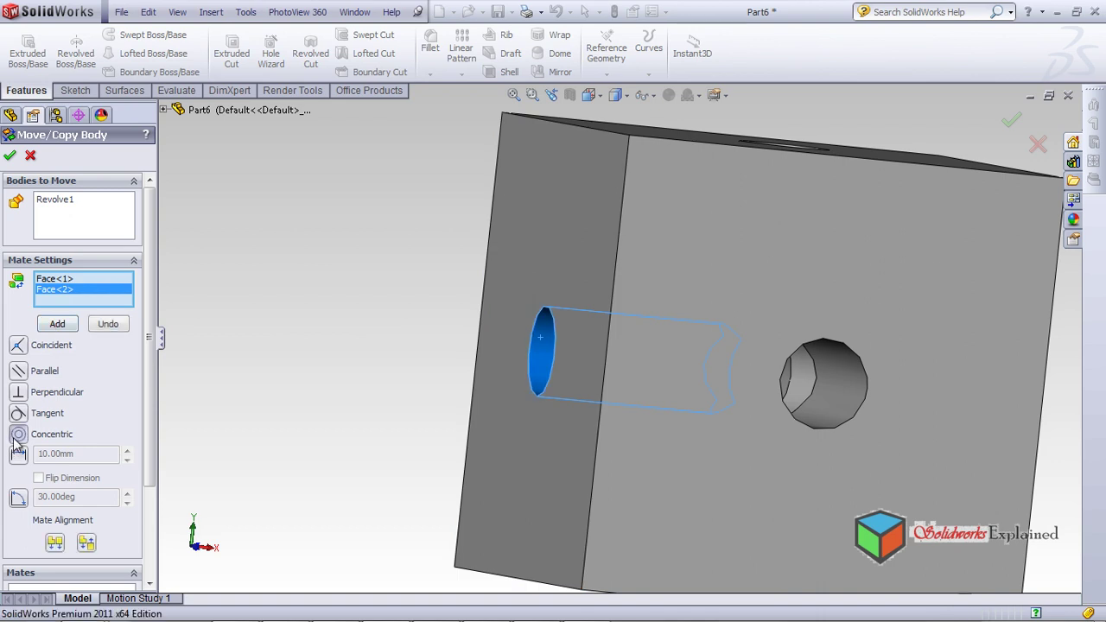
{"action": "left_click", "coordinate": [57, 324]}
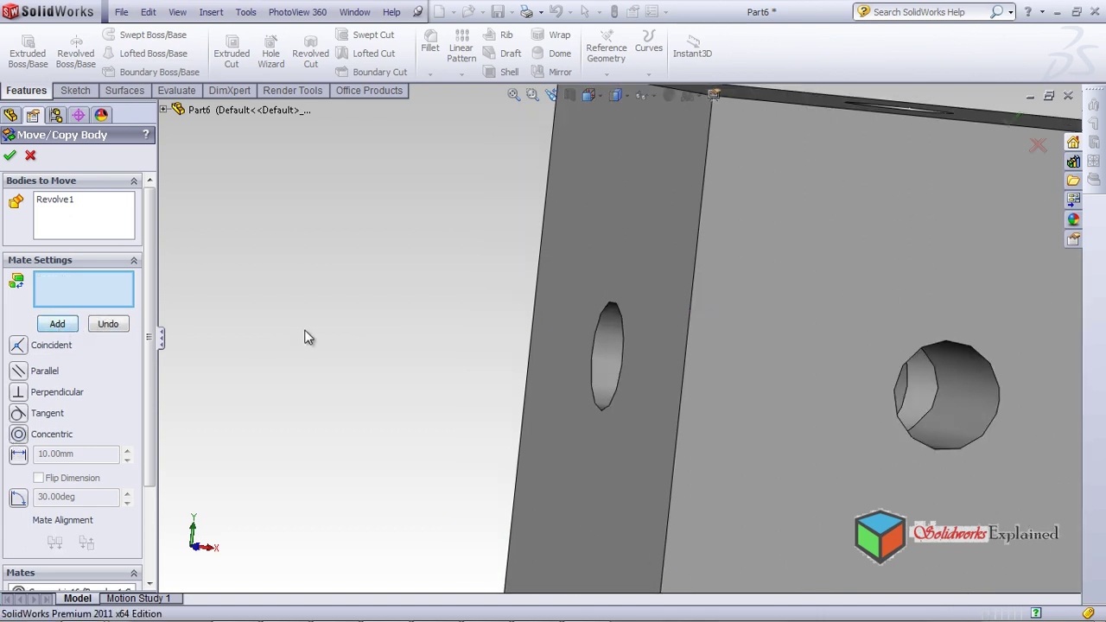
Add a concentric mate between the sphere's surface and the inner face of the cube's upper hole, and accept the body move
{"action": "scroll", "coordinate": [303, 336], "scroll_direction": "up", "scroll_amount": 5}
{"action": "middle_click_drag", "start_coordinate": [829, 389], "coordinate": [827, 475]}
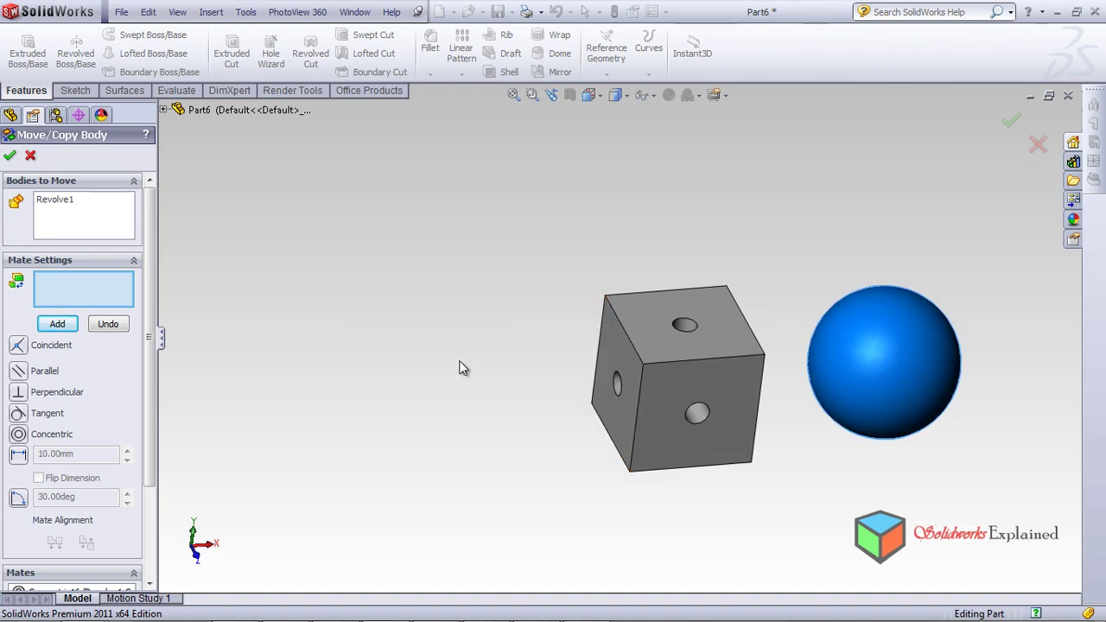
{"action": "left_click", "coordinate": [898, 364]}
{"action": "scroll", "coordinate": [621, 375], "scroll_direction": "down", "scroll_amount": 6}
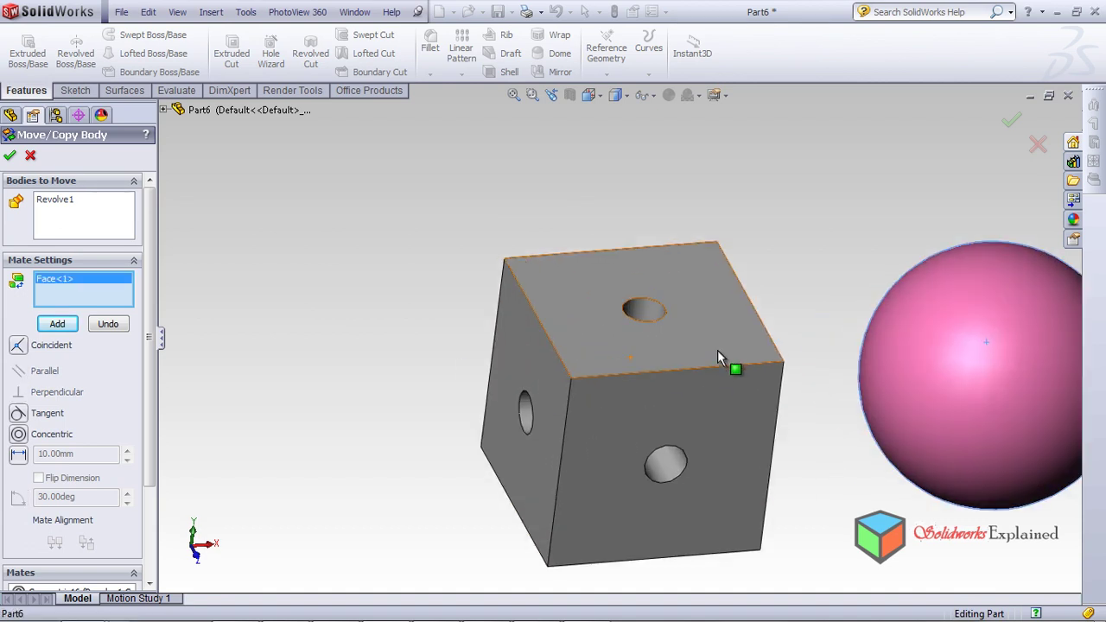
{"action": "left_click", "coordinate": [566, 281]}
{"action": "left_click", "coordinate": [19, 434]}
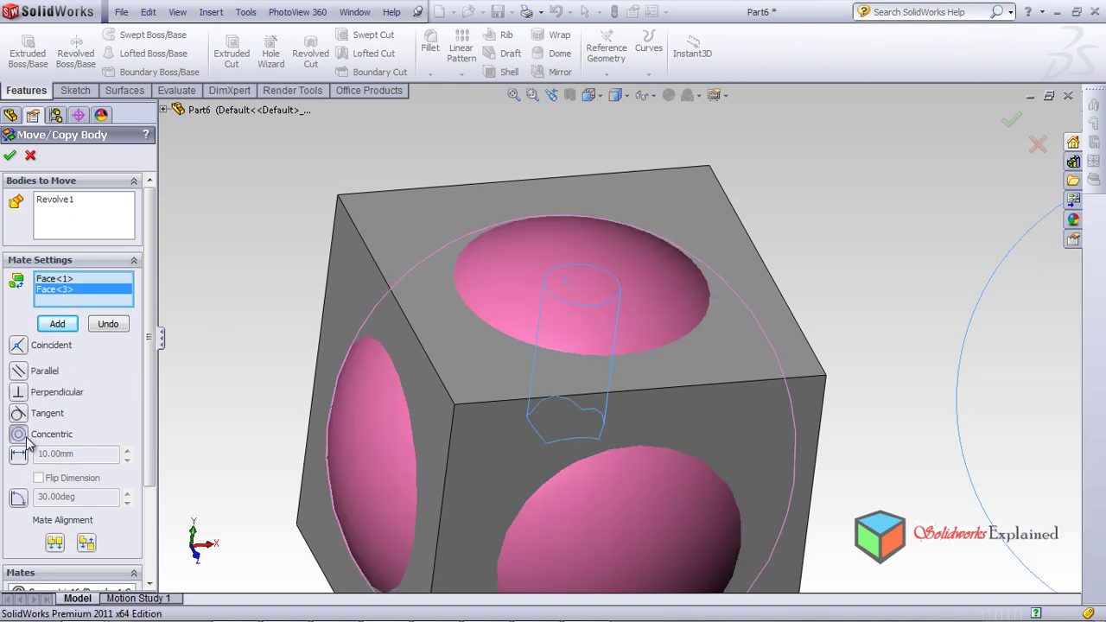
{"action": "scroll", "coordinate": [400, 391], "scroll_direction": "up", "scroll_amount": 4}
{"action": "scroll", "coordinate": [414, 374], "scroll_direction": "up", "scroll_amount": 3}
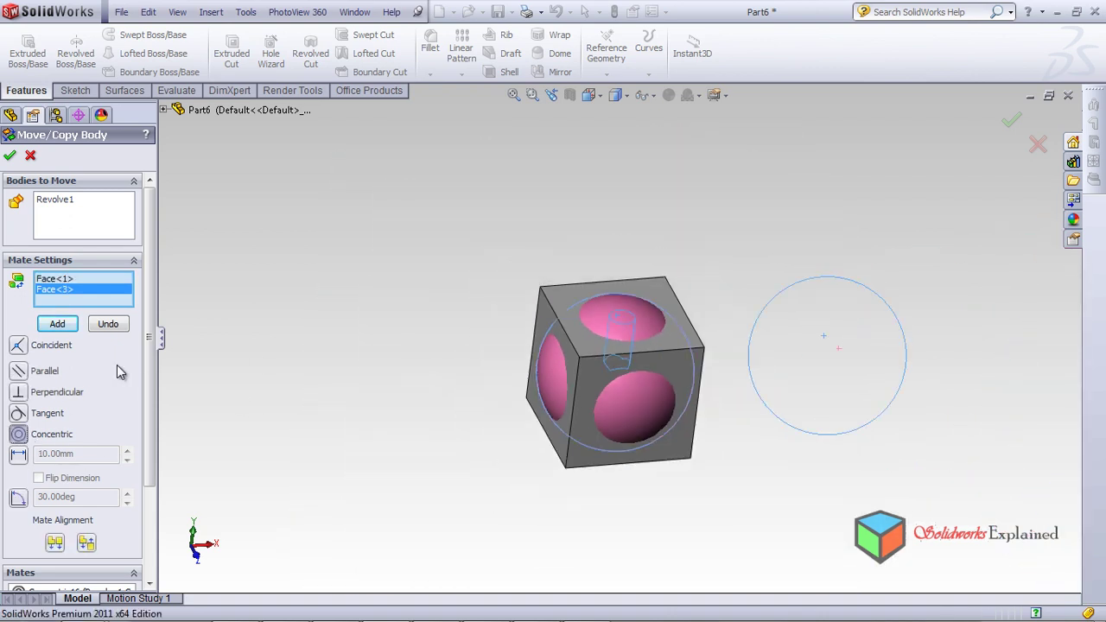
{"action": "left_click", "coordinate": [57, 324]}
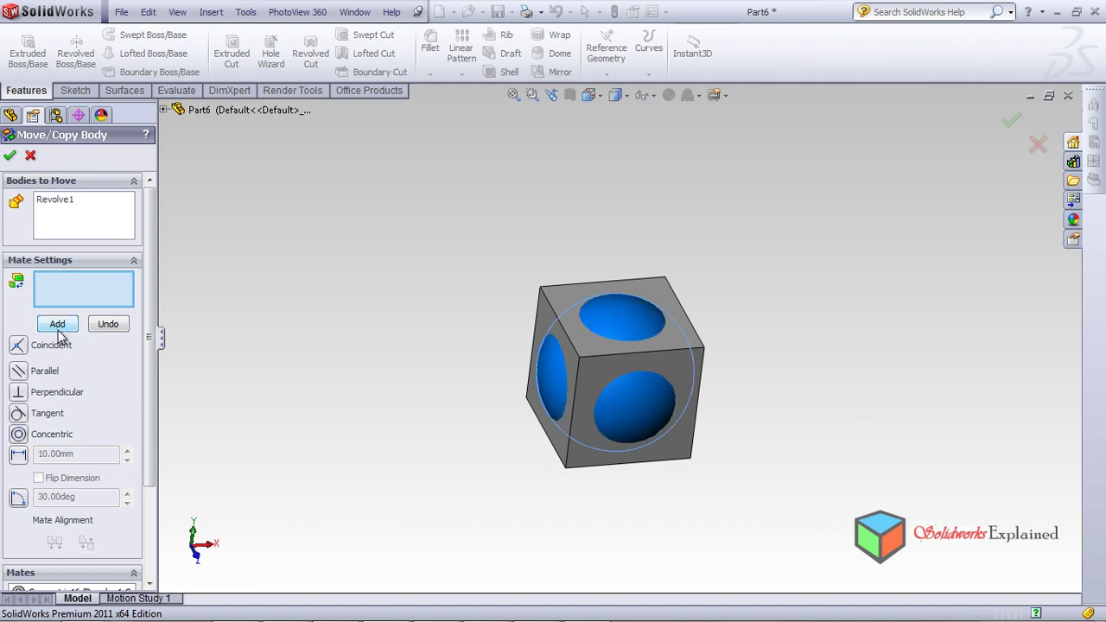
{"action": "left_click", "coordinate": [10, 157]}
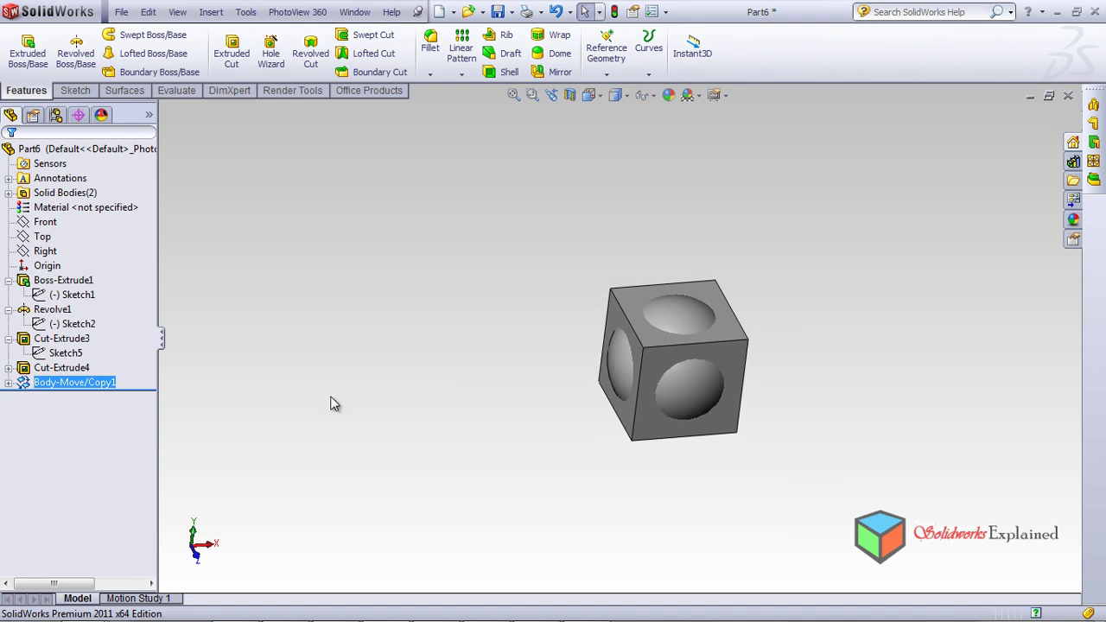
{"action": "middle_click_drag", "start_coordinate": [482, 343], "coordinate": [814, 420]}
{"action": "key", "text": "ctrl+7"}
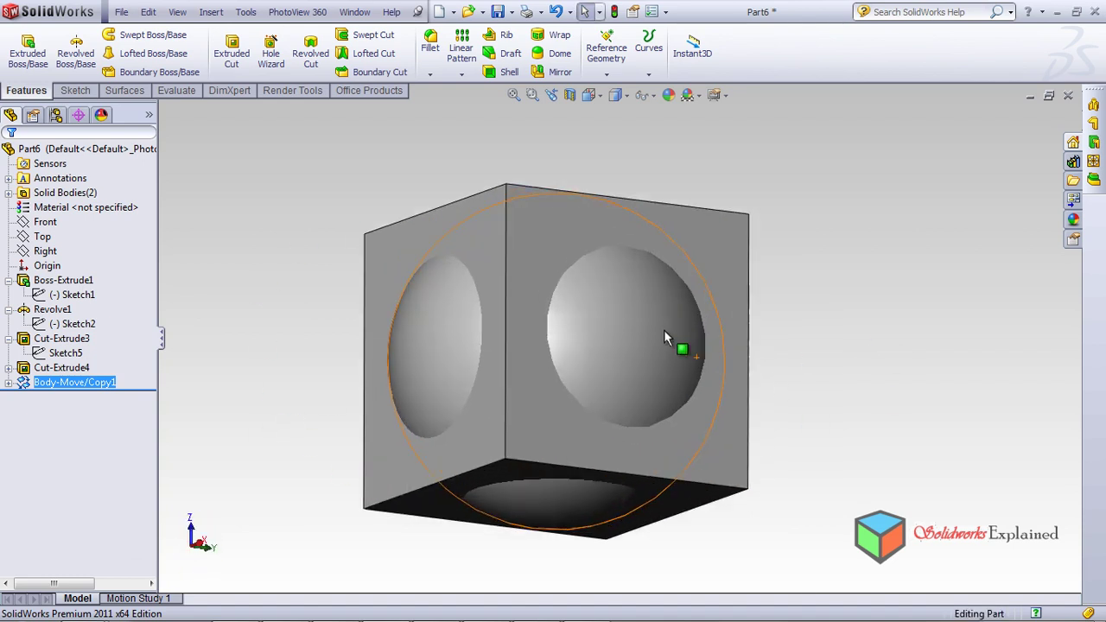
{"action": "middle_click_drag", "start_coordinate": [775, 309], "coordinate": [613, 562]}
{"action": "left_click", "coordinate": [648, 392]}
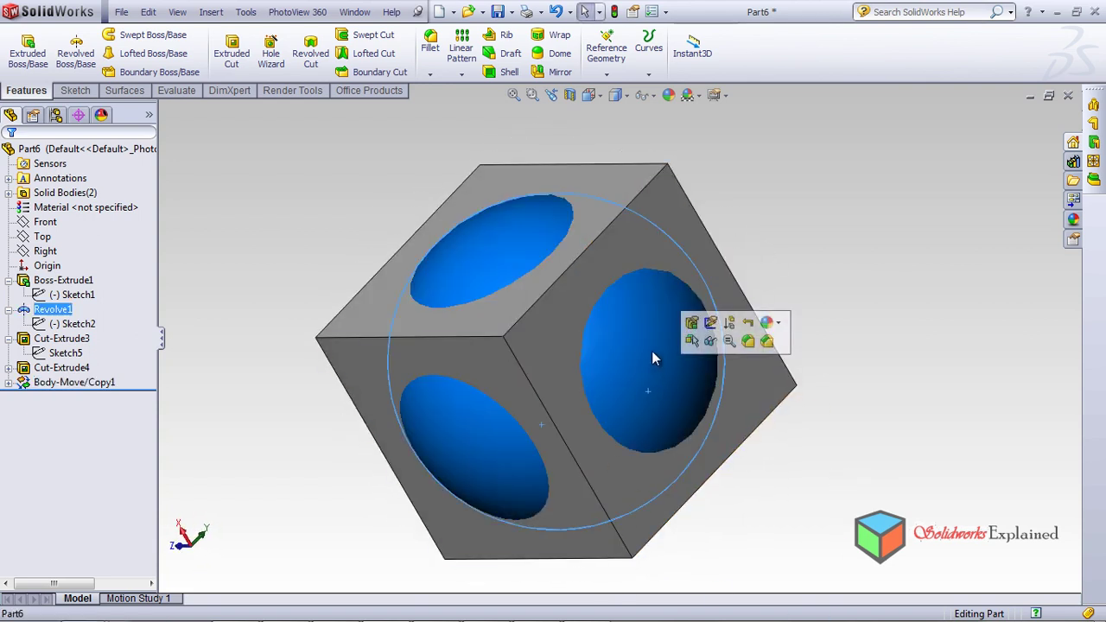
{"action": "left_click", "coordinate": [768, 324]}
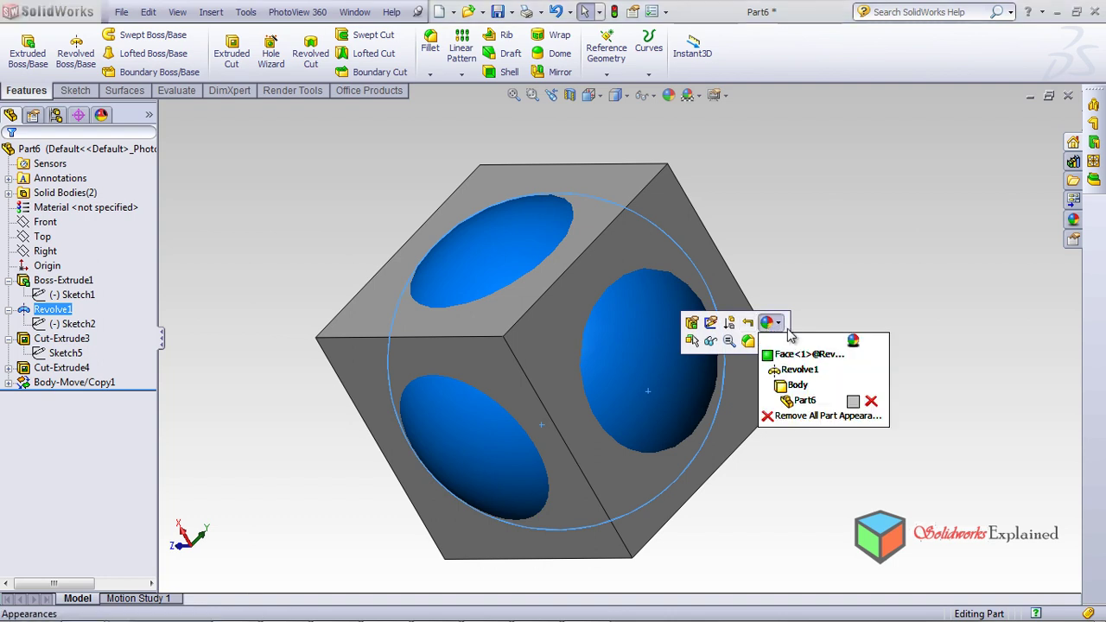
{"action": "left_click", "coordinate": [853, 402]}
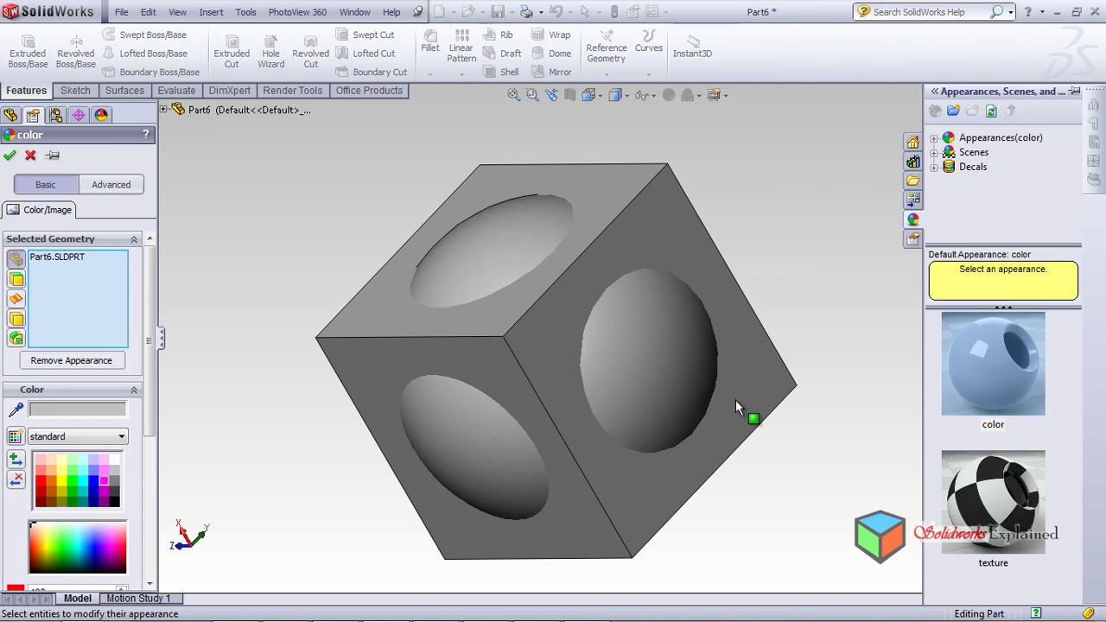
{"action": "left_click", "coordinate": [59, 486]}
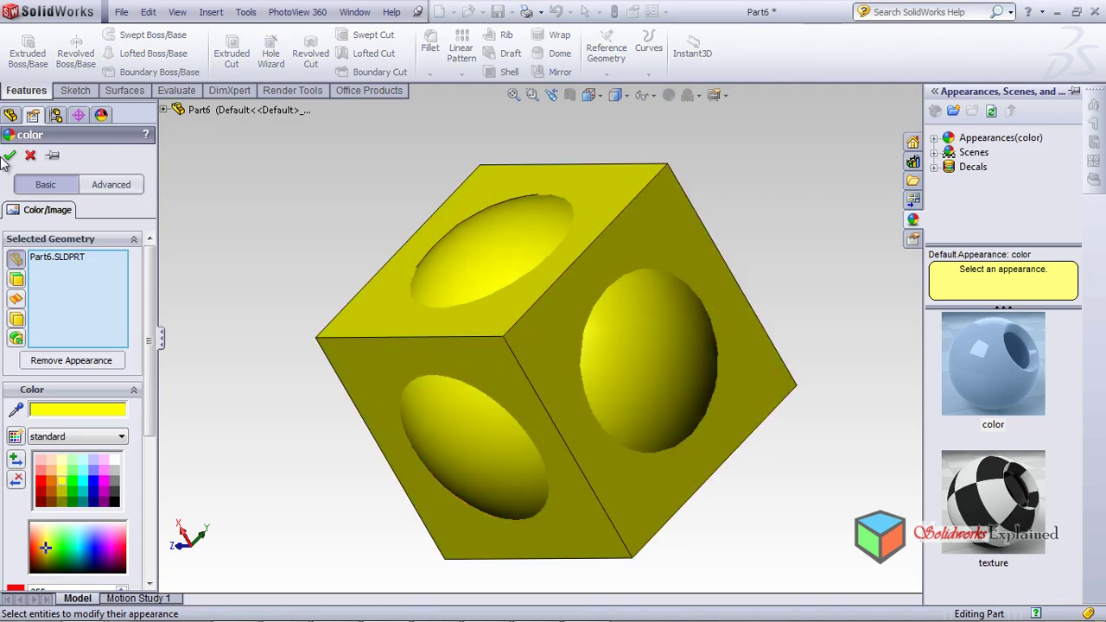
{"action": "left_click", "coordinate": [30, 156]}
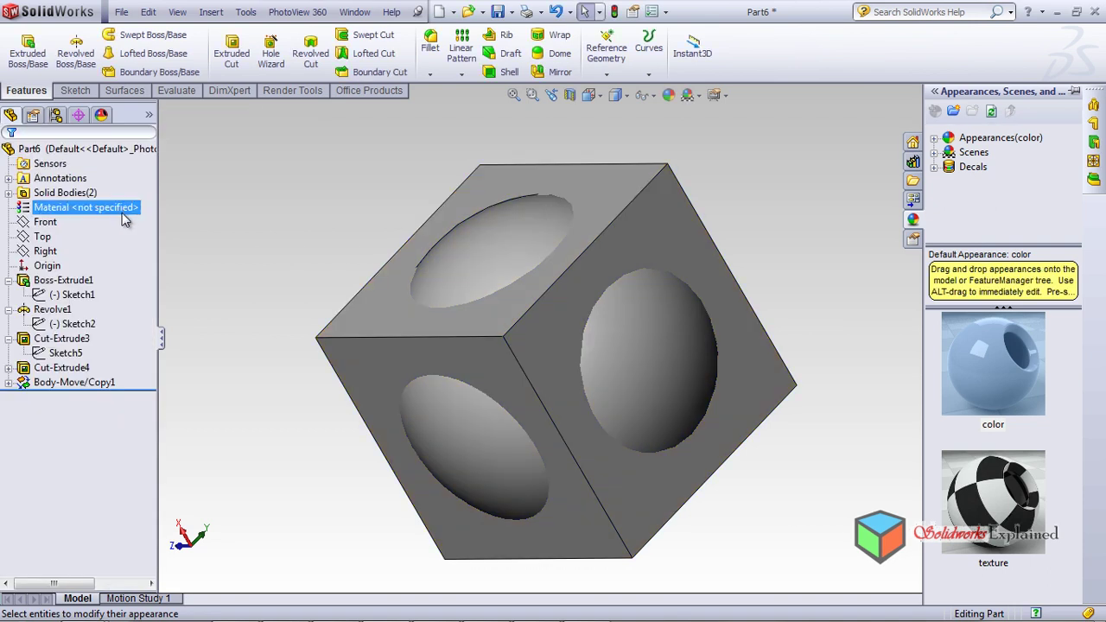
Apply the standard yellow colour to the cube's solid body only
{"action": "left_click", "coordinate": [8, 193]}
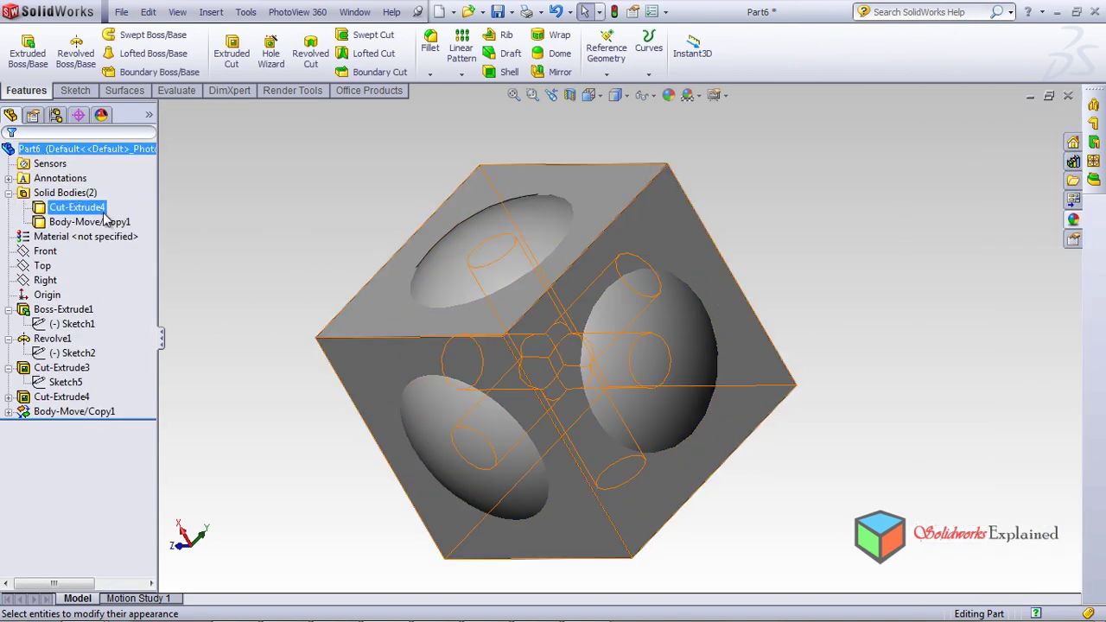
{"action": "left_click", "coordinate": [80, 210]}
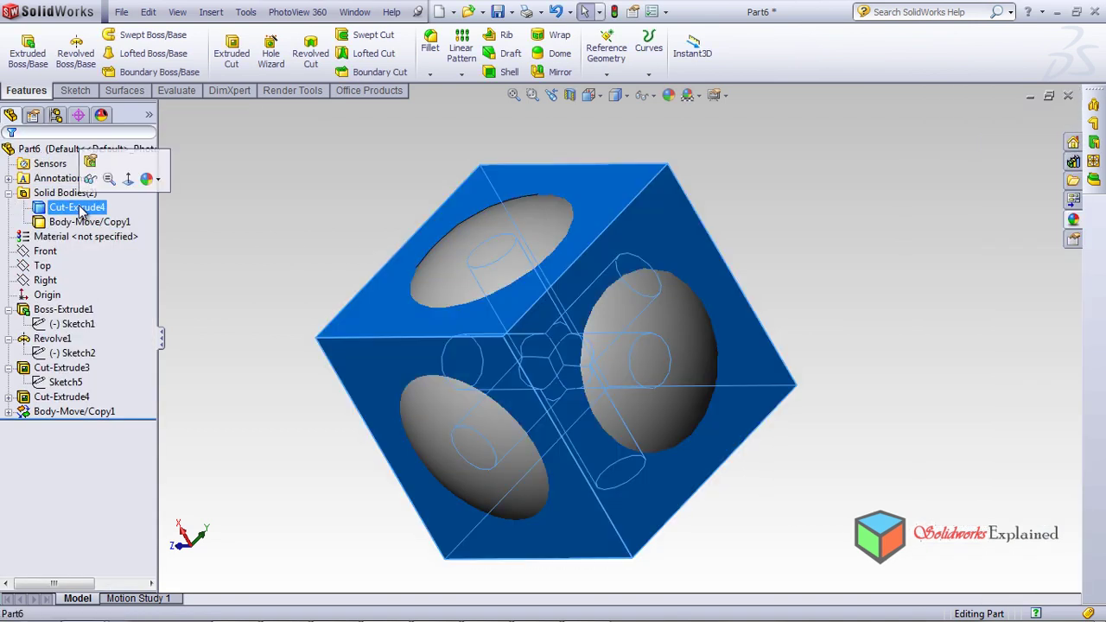
{"action": "left_click", "coordinate": [149, 178]}
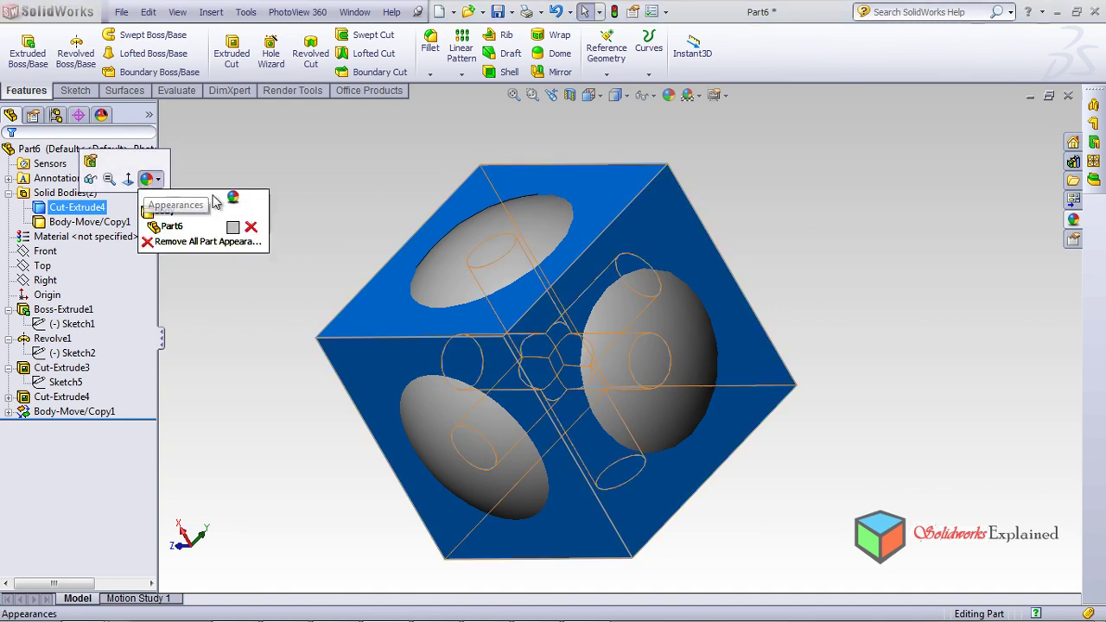
{"action": "left_click", "coordinate": [232, 229]}
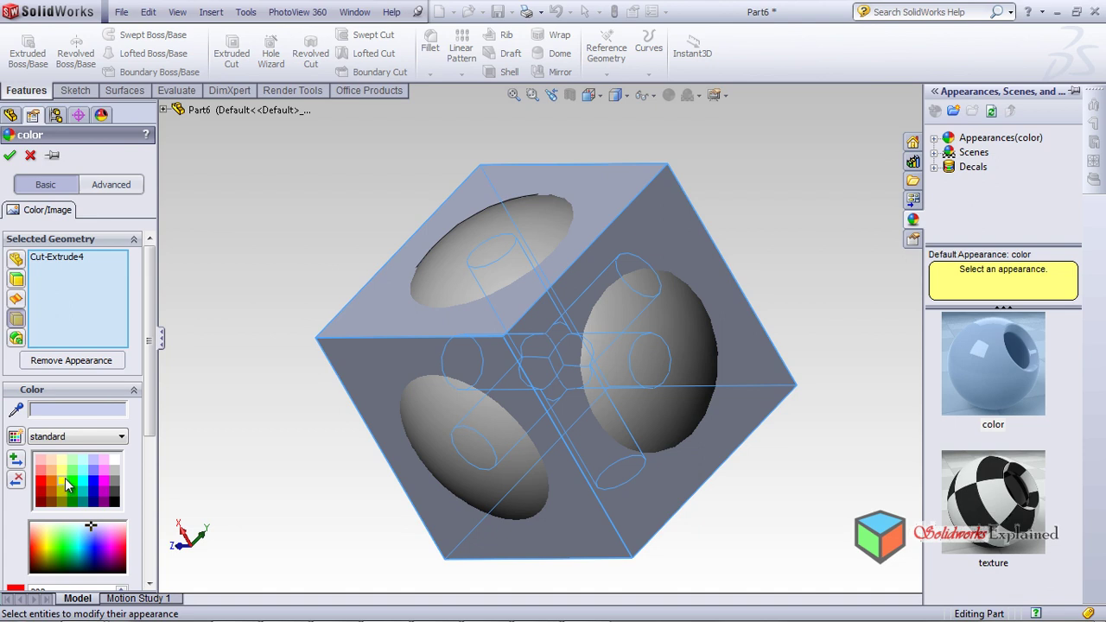
{"action": "left_click", "coordinate": [63, 478]}
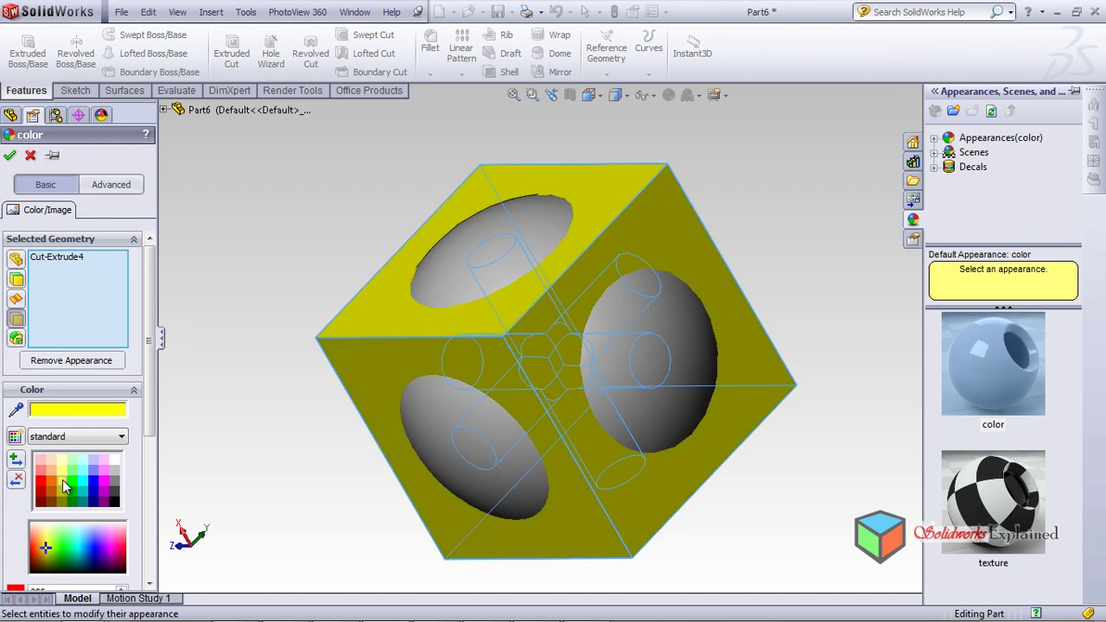
{"action": "left_click", "coordinate": [10, 156]}
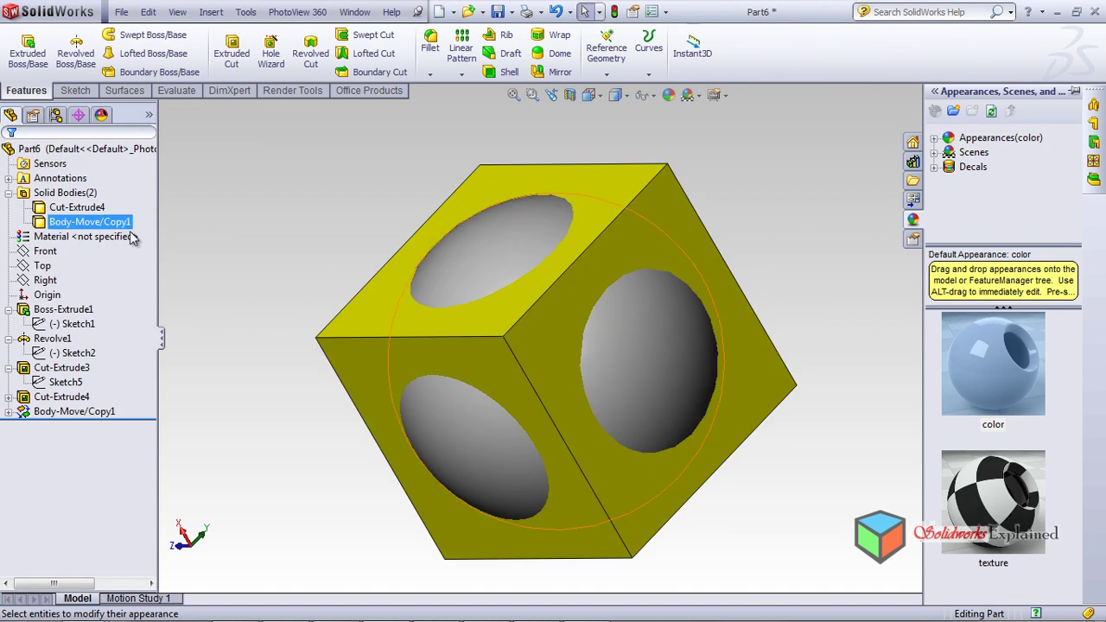
Apply the standard dark cyan colour to the sphere's solid body
{"action": "left_click", "coordinate": [83, 223]}
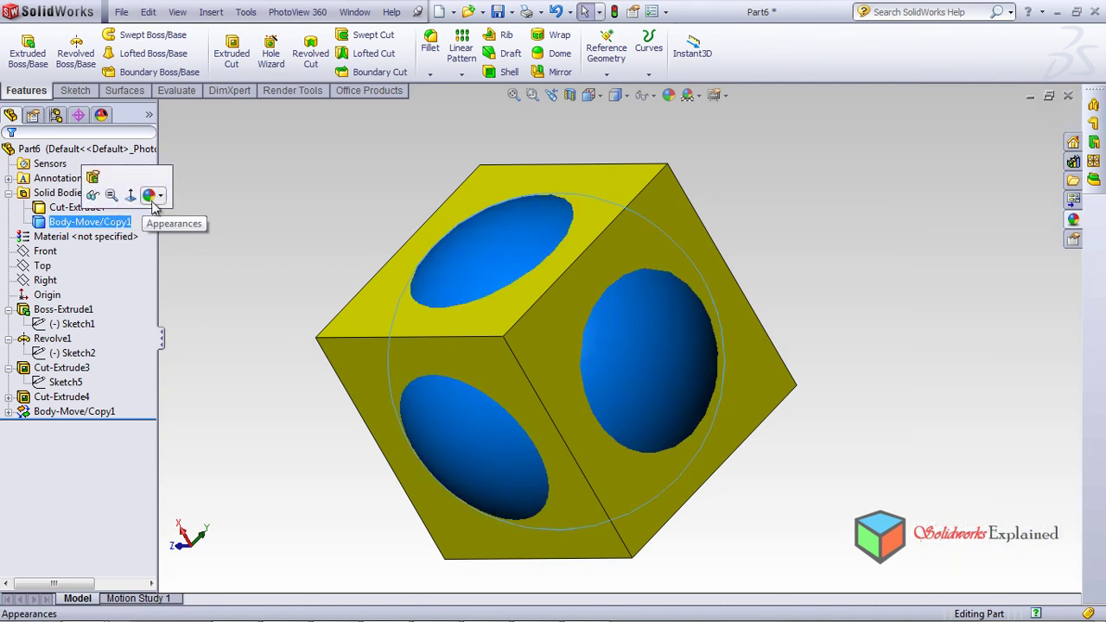
{"action": "left_click", "coordinate": [151, 195]}
{"action": "left_click", "coordinate": [236, 245]}
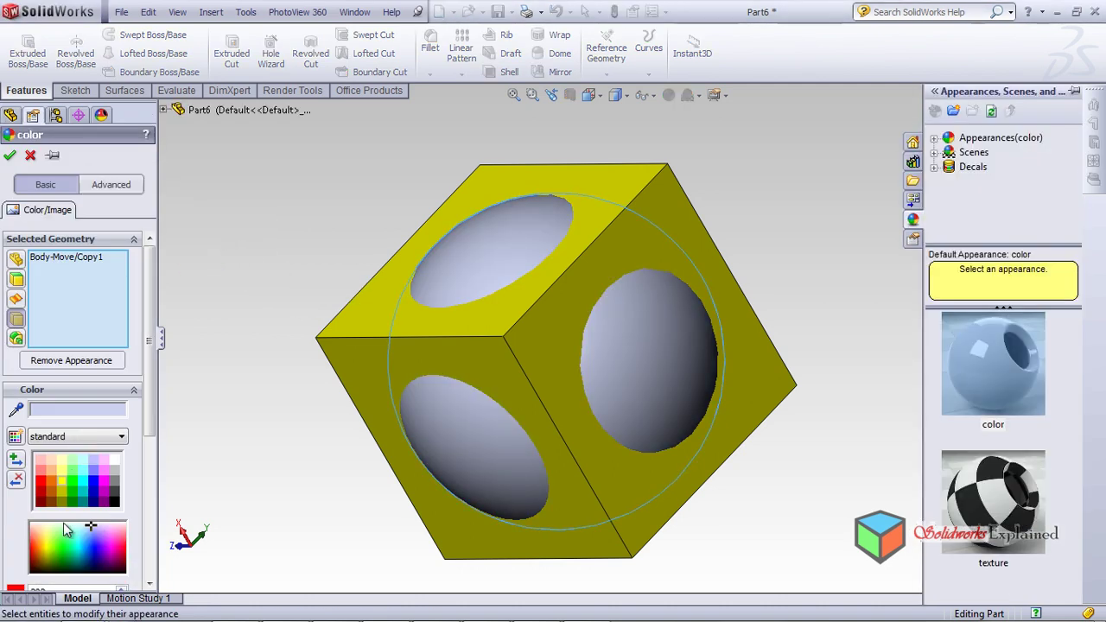
{"action": "left_click", "coordinate": [87, 497]}
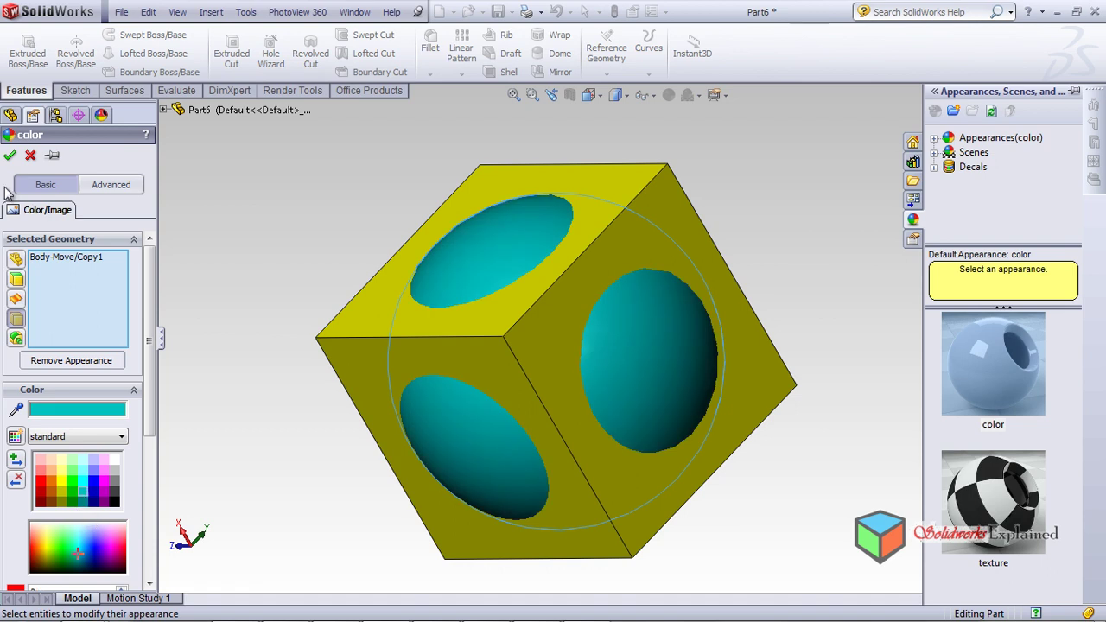
{"action": "left_click", "coordinate": [10, 156]}
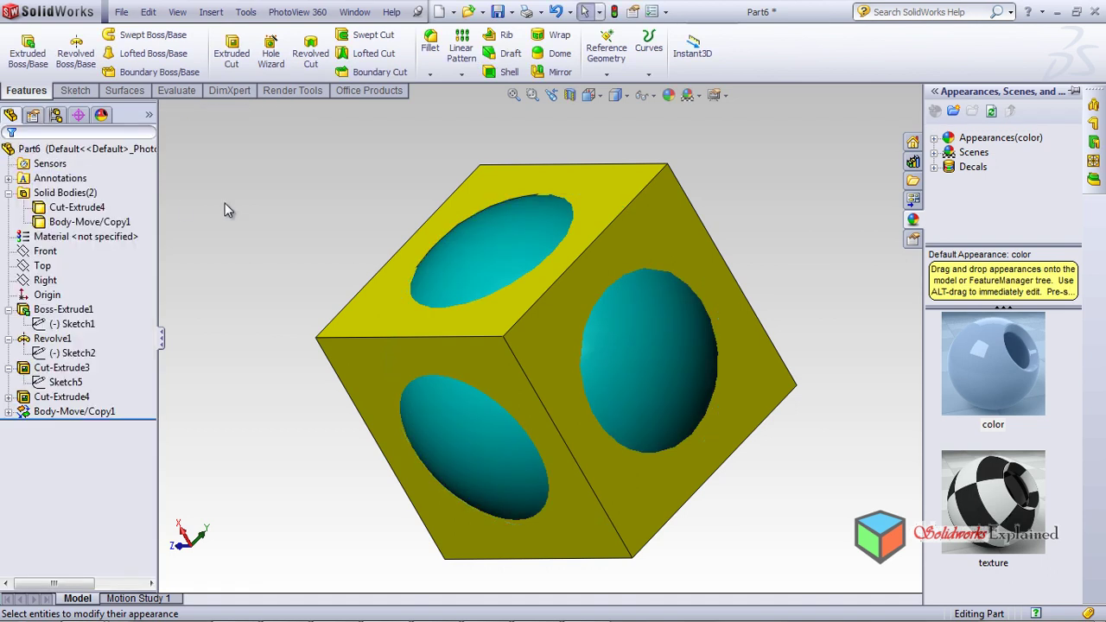
{"action": "middle_click_drag", "start_coordinate": [313, 434], "coordinate": [339, 315]}
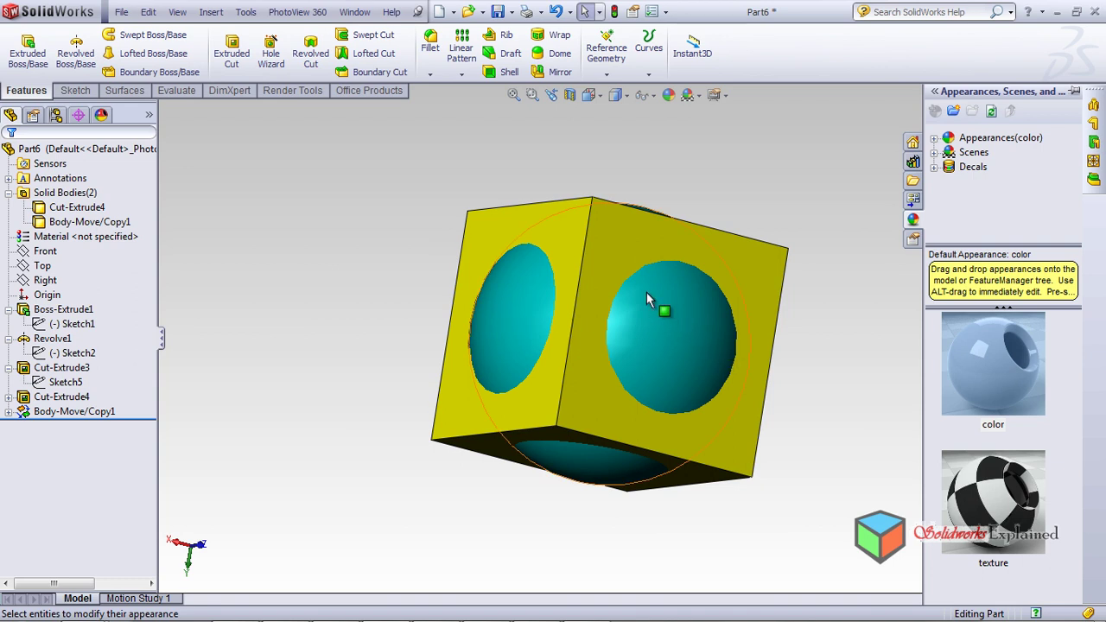
Examine where the sphere meets the cube's hole openings, selecting the sphere surface, a cube face and its edges to see what can be picked
{"action": "left_click", "coordinate": [320, 240]}
{"action": "middle_click_drag", "start_coordinate": [560, 320], "coordinate": [567, 452]}
{"action": "scroll", "coordinate": [676, 395], "scroll_direction": "down", "scroll_amount": 3}
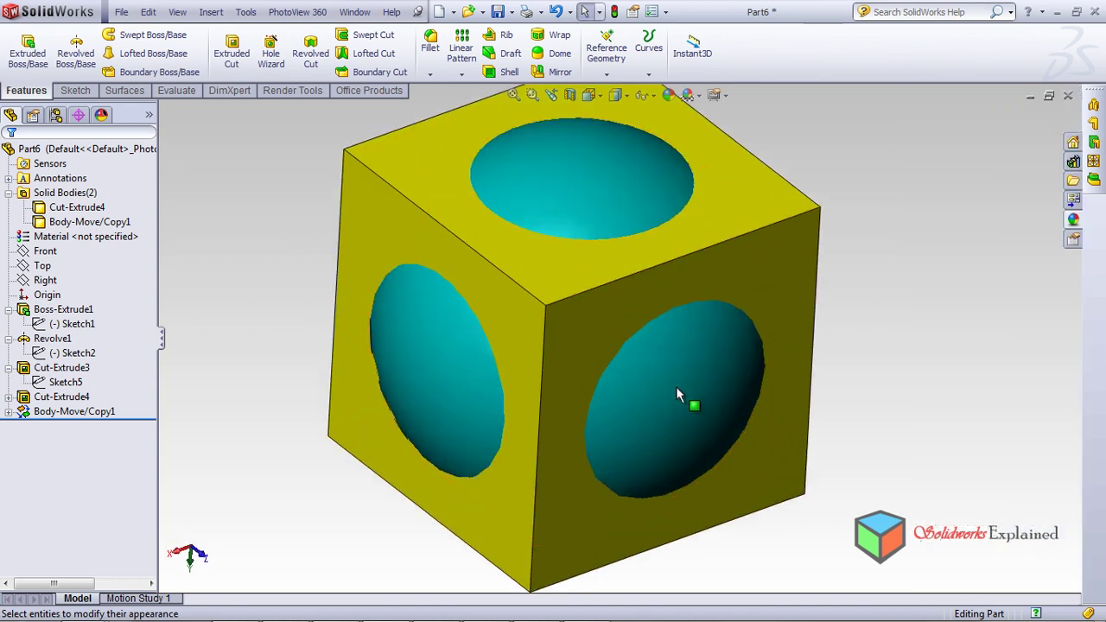
{"action": "left_click", "coordinate": [609, 363]}
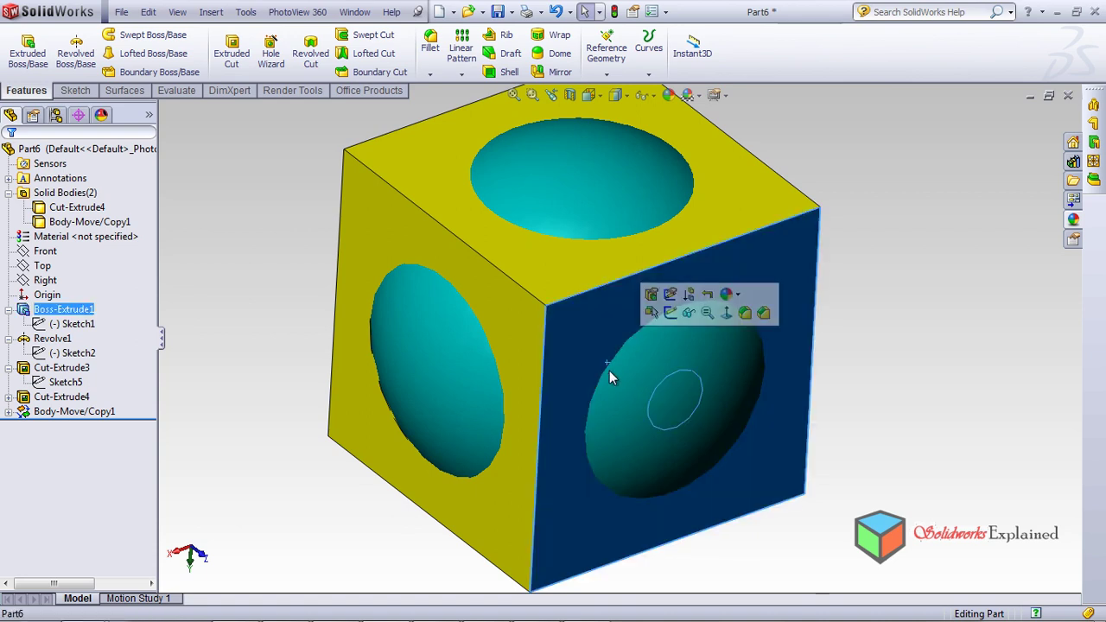
{"action": "left_click", "coordinate": [881, 377]}
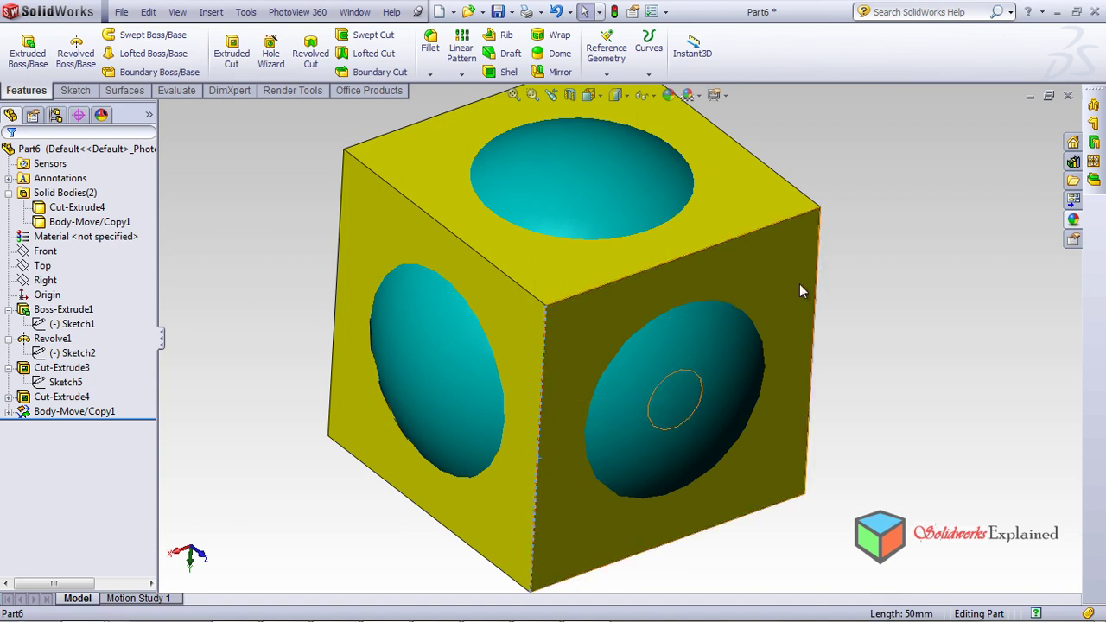
{"action": "left_click", "coordinate": [692, 253]}
{"action": "left_click", "coordinate": [945, 325]}
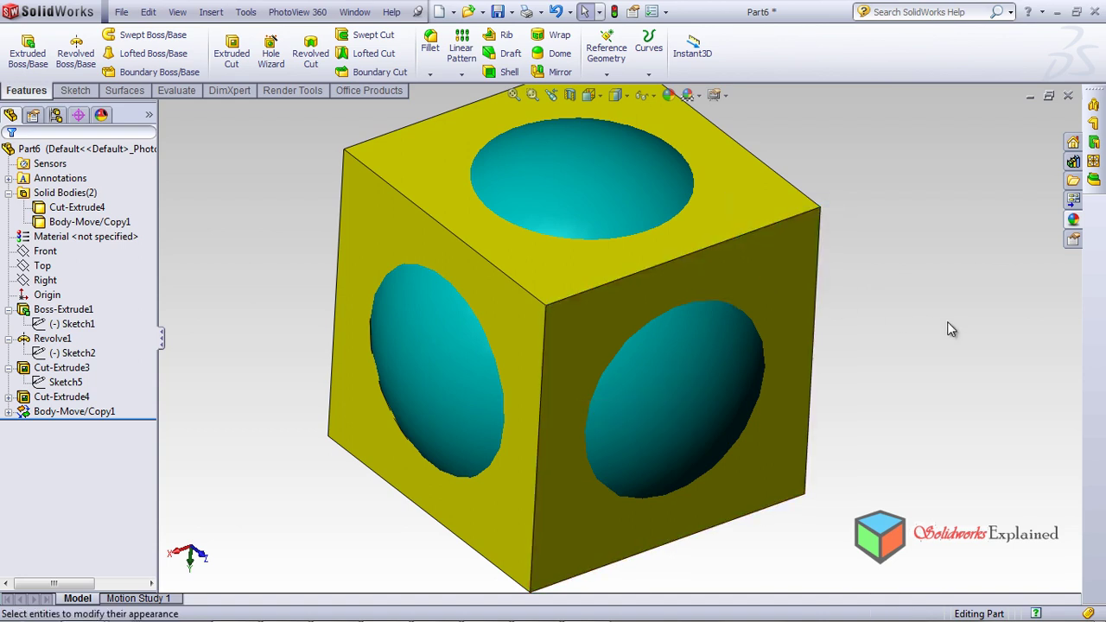
{"action": "left_click", "coordinate": [610, 361]}
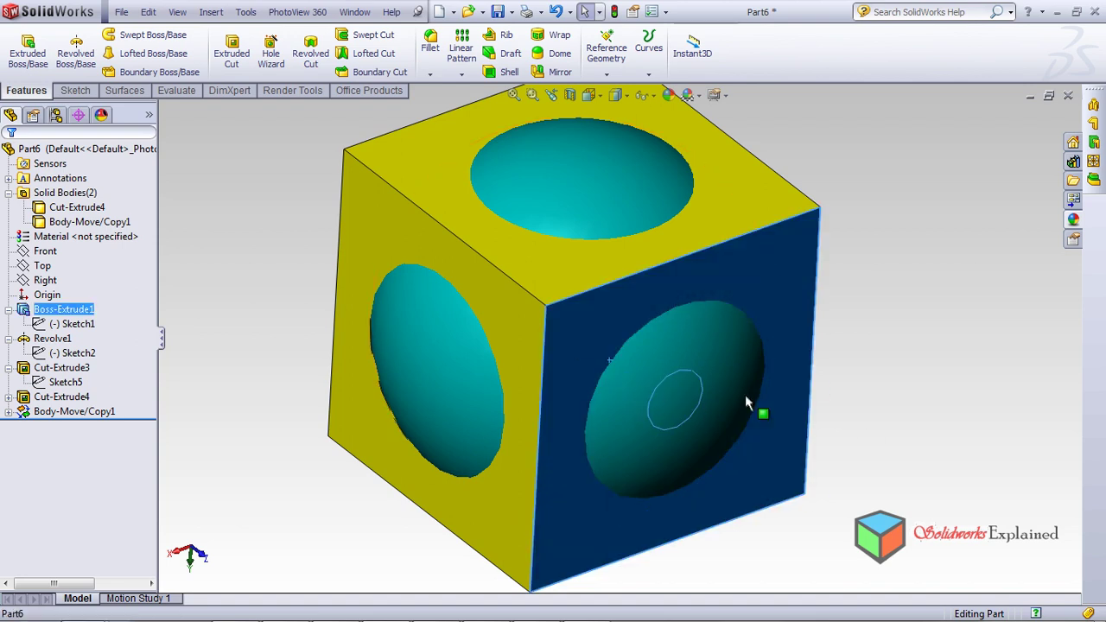
{"action": "middle_click_drag", "start_coordinate": [975, 385], "coordinate": [980, 315]}
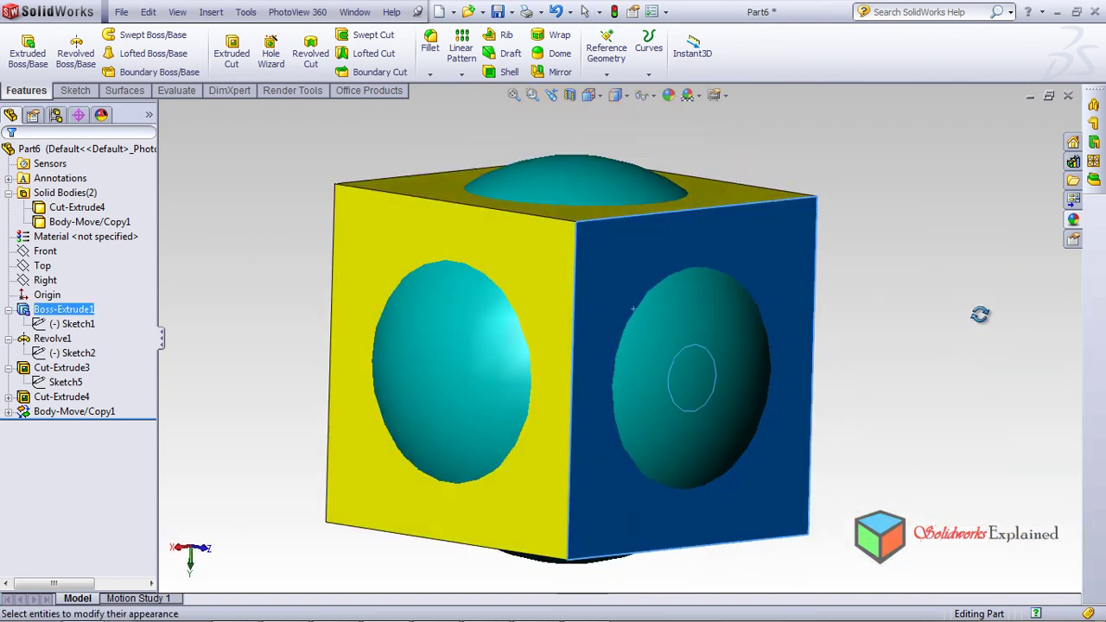
{"action": "left_click", "coordinate": [951, 334]}
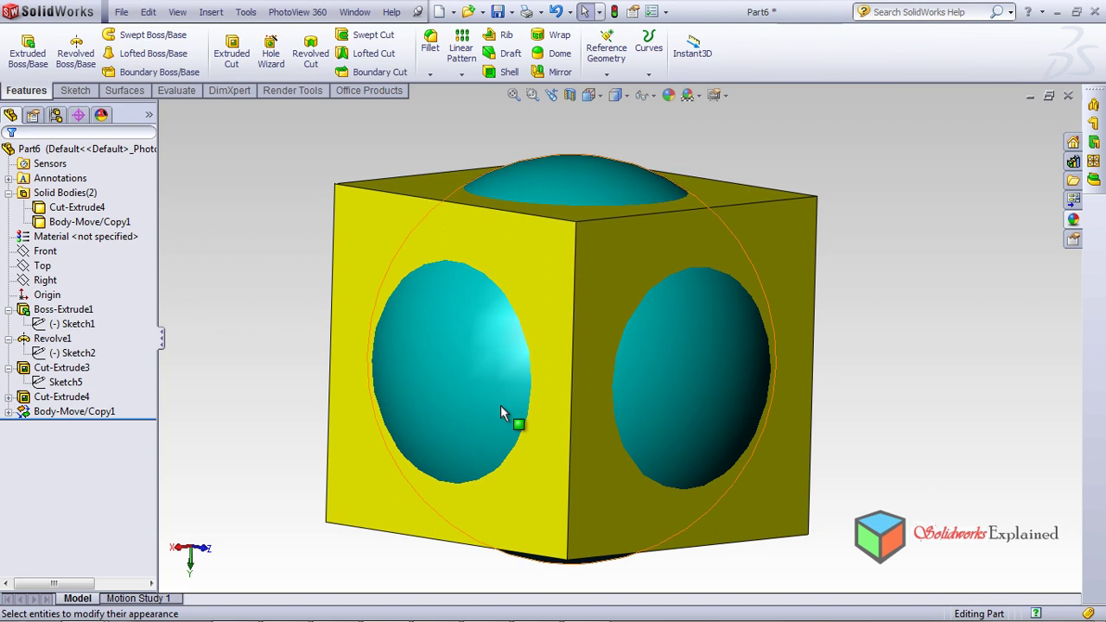
{"action": "left_click", "coordinate": [500, 405]}
{"action": "left_click", "coordinate": [992, 328]}
{"action": "left_click", "coordinate": [658, 344]}
{"action": "left_click", "coordinate": [431, 45]}
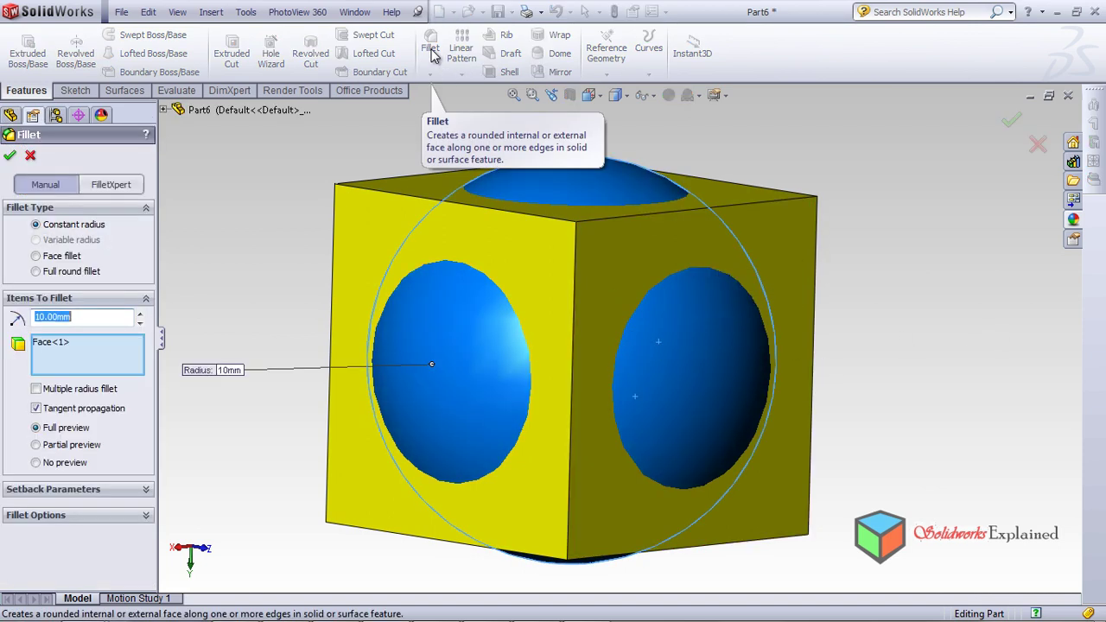
{"action": "left_click", "coordinate": [522, 332]}
{"action": "left_click", "coordinate": [432, 320]}
{"action": "middle_click_drag", "start_coordinate": [553, 409], "coordinate": [562, 312]}
{"action": "left_click", "coordinate": [562, 320]}
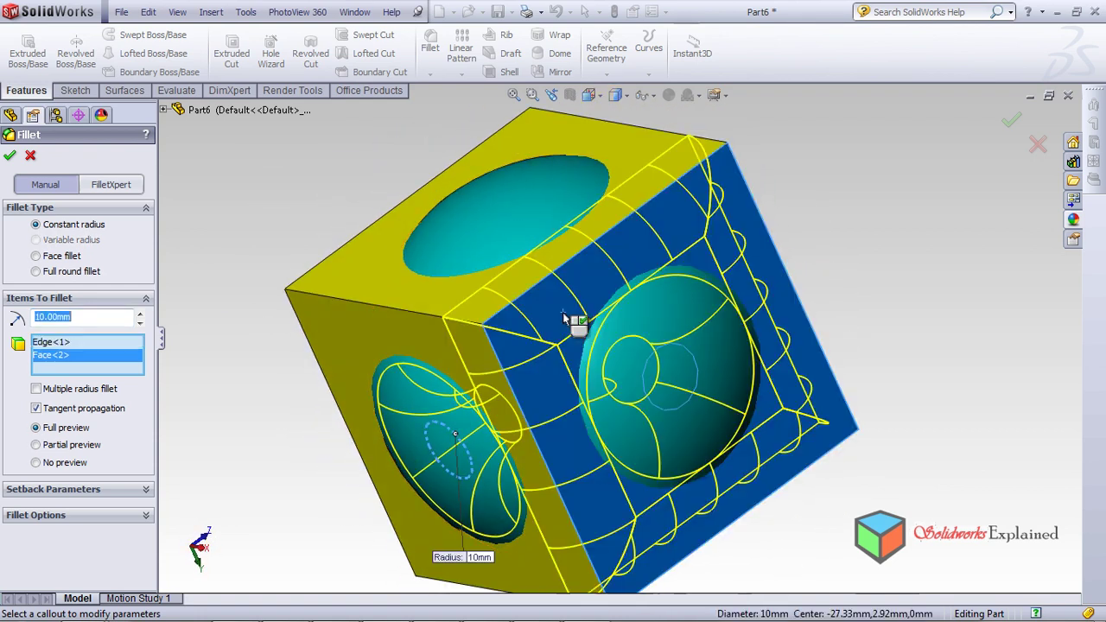
{"action": "middle_click_drag", "start_coordinate": [534, 364], "coordinate": [536, 318]}
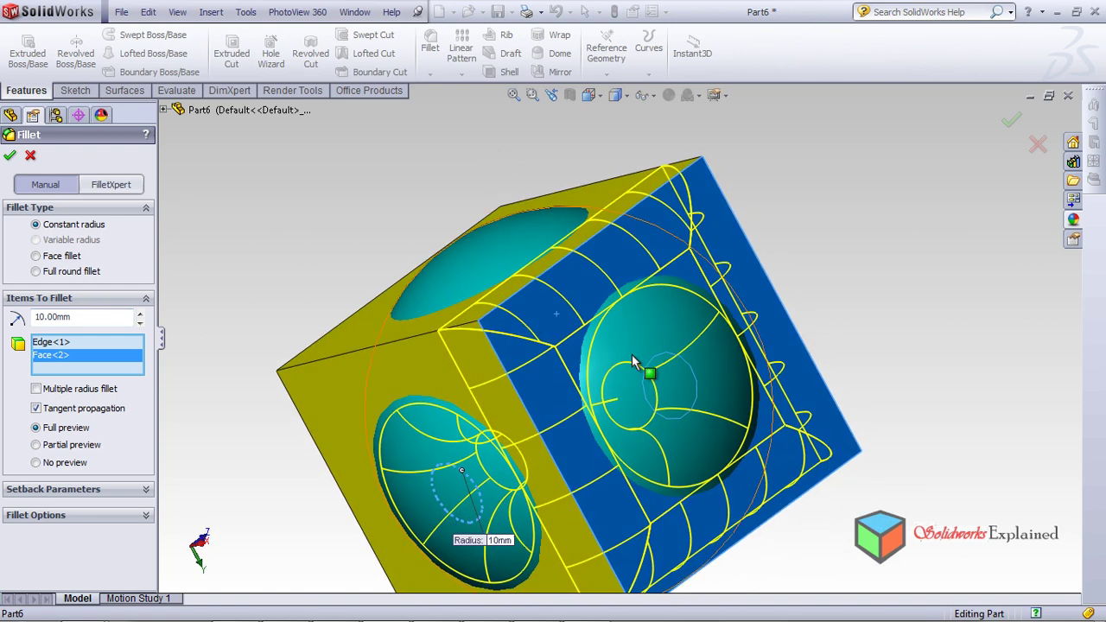
{"action": "left_click", "coordinate": [32, 156]}
Combine the cube body and the sphere body into one solid body using the Add operation
{"action": "middle_click_drag", "start_coordinate": [378, 311], "coordinate": [446, 311]}
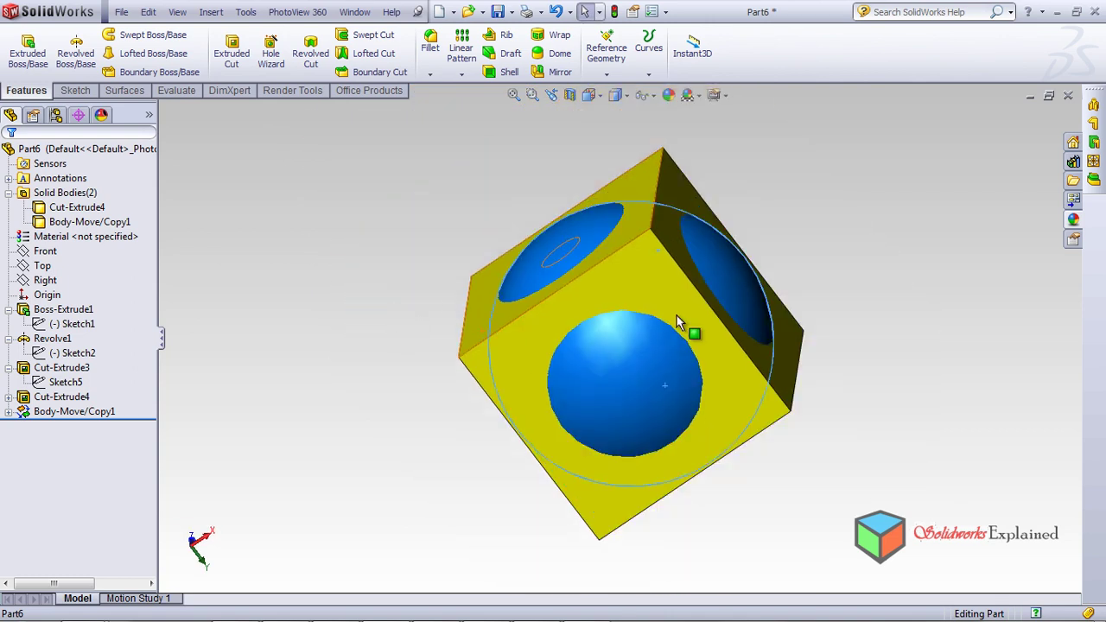
{"action": "left_click", "coordinate": [323, 277]}
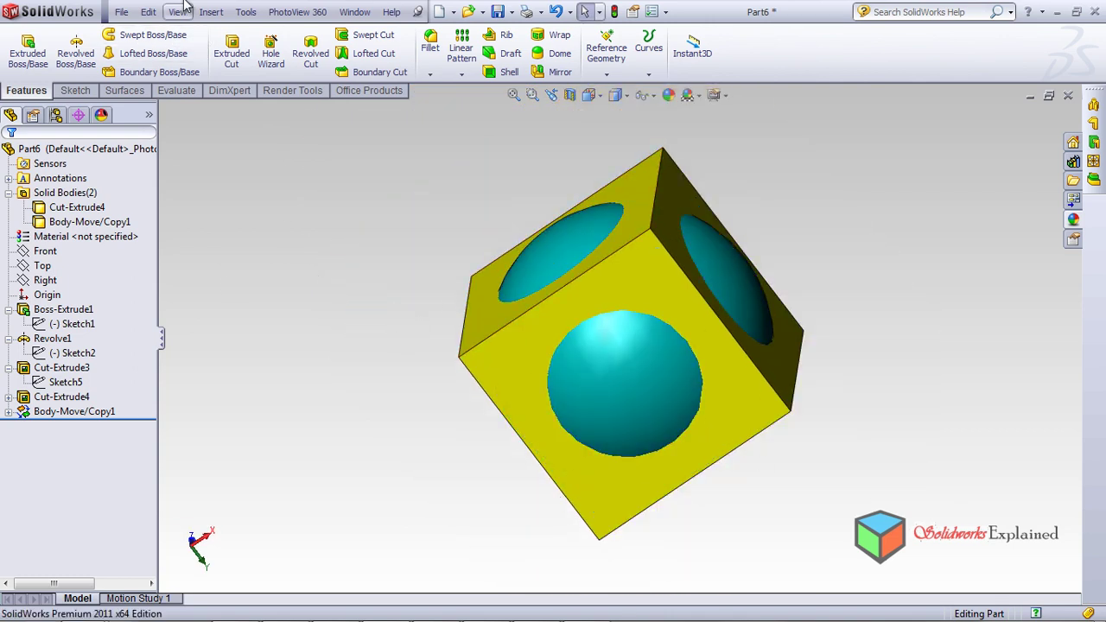
{"action": "left_click", "coordinate": [218, 14]}
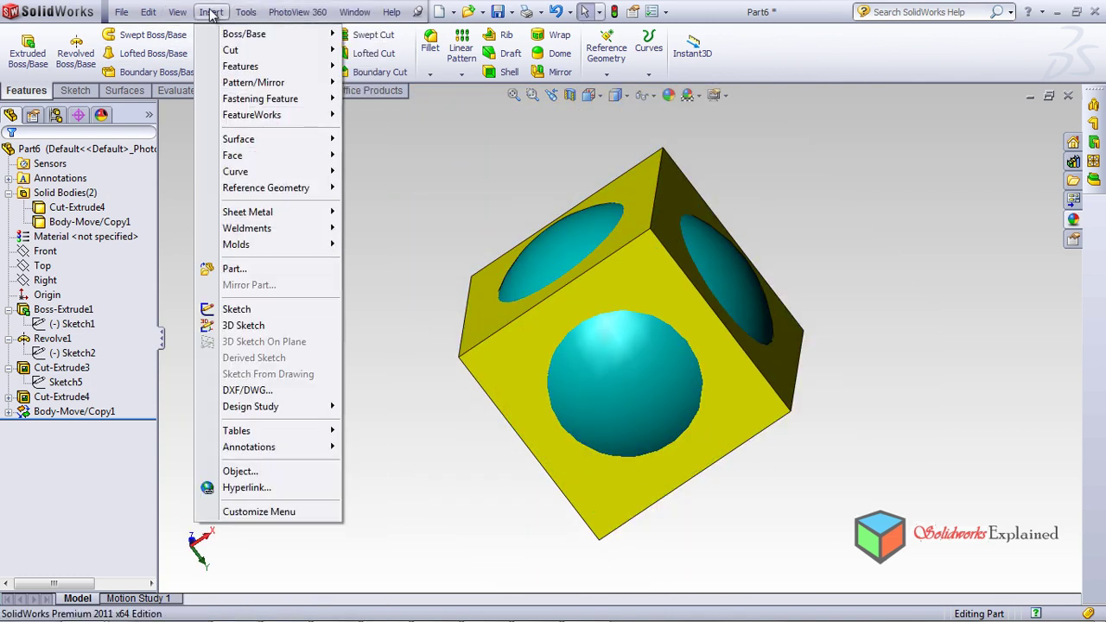
{"action": "mouse_move", "coordinate": [252, 68]}
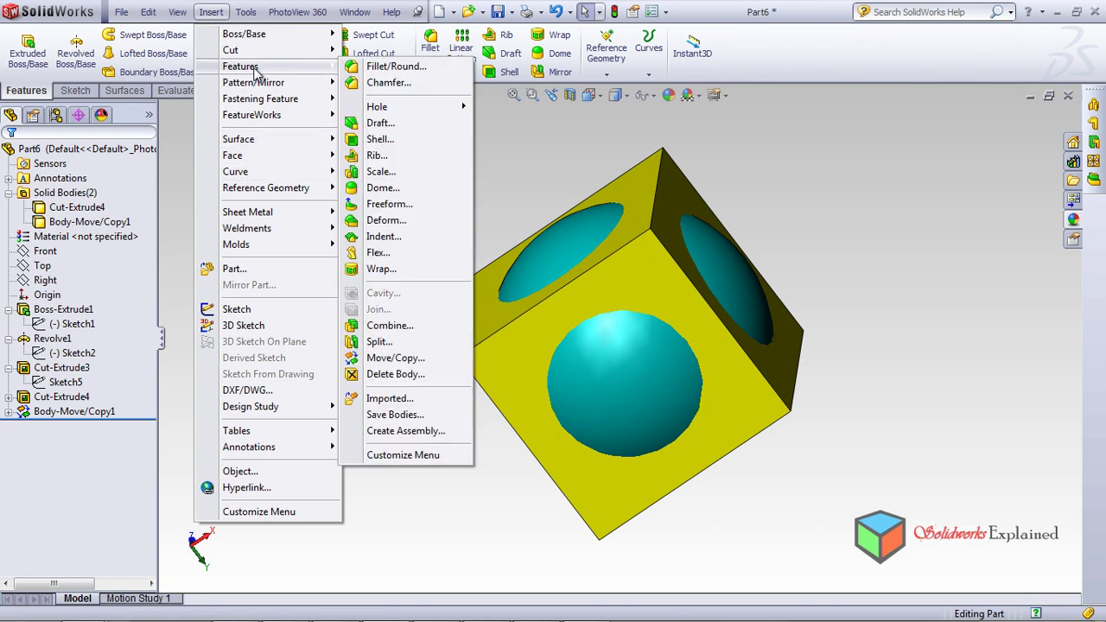
{"action": "left_click", "coordinate": [409, 329]}
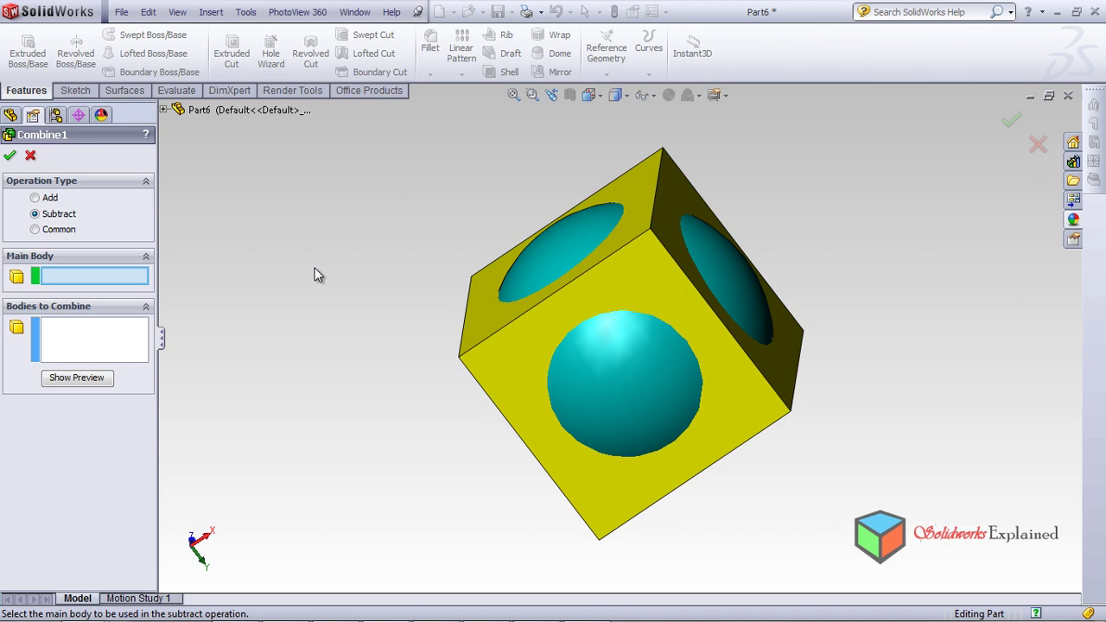
{"action": "left_click", "coordinate": [49, 198]}
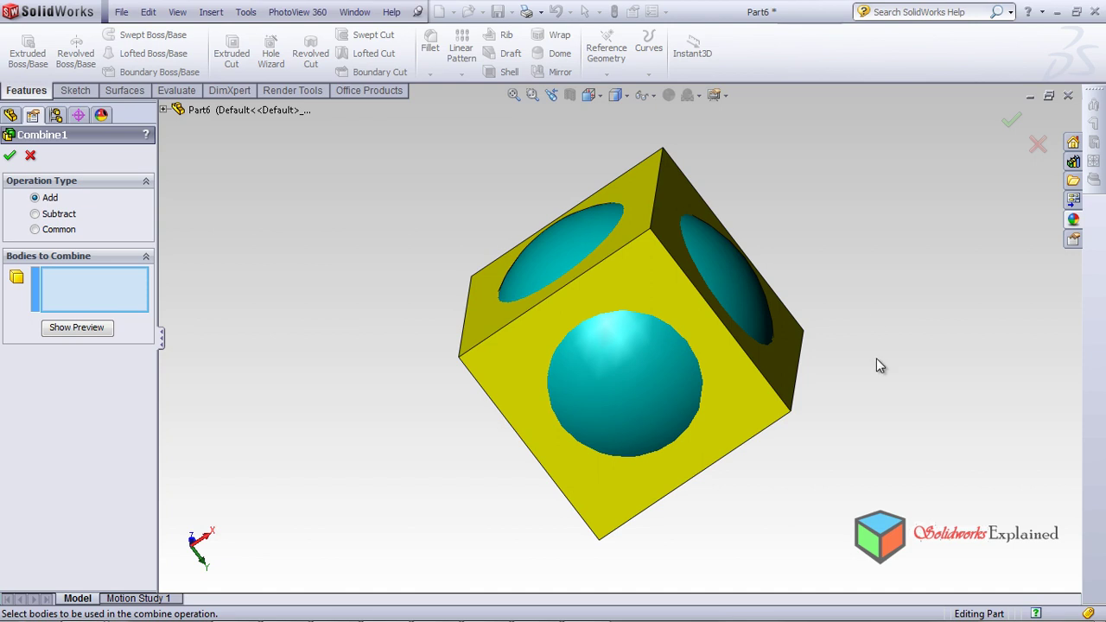
{"action": "left_click", "coordinate": [612, 286]}
{"action": "left_click", "coordinate": [610, 397]}
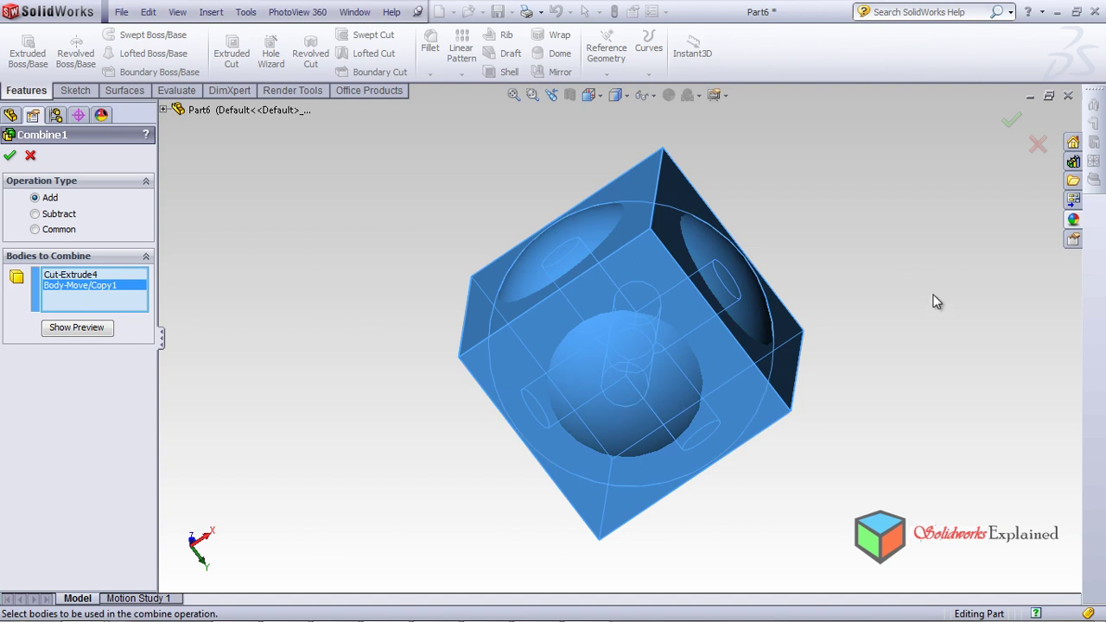
{"action": "left_click", "coordinate": [623, 366]}
{"action": "left_click", "coordinate": [652, 277]}
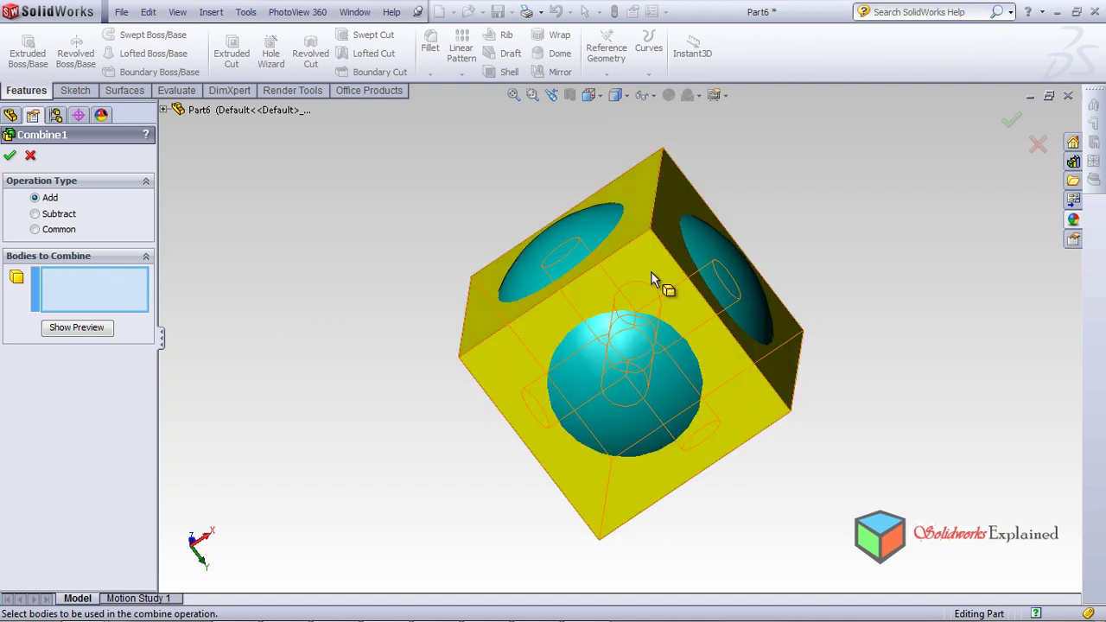
{"action": "left_click", "coordinate": [638, 396]}
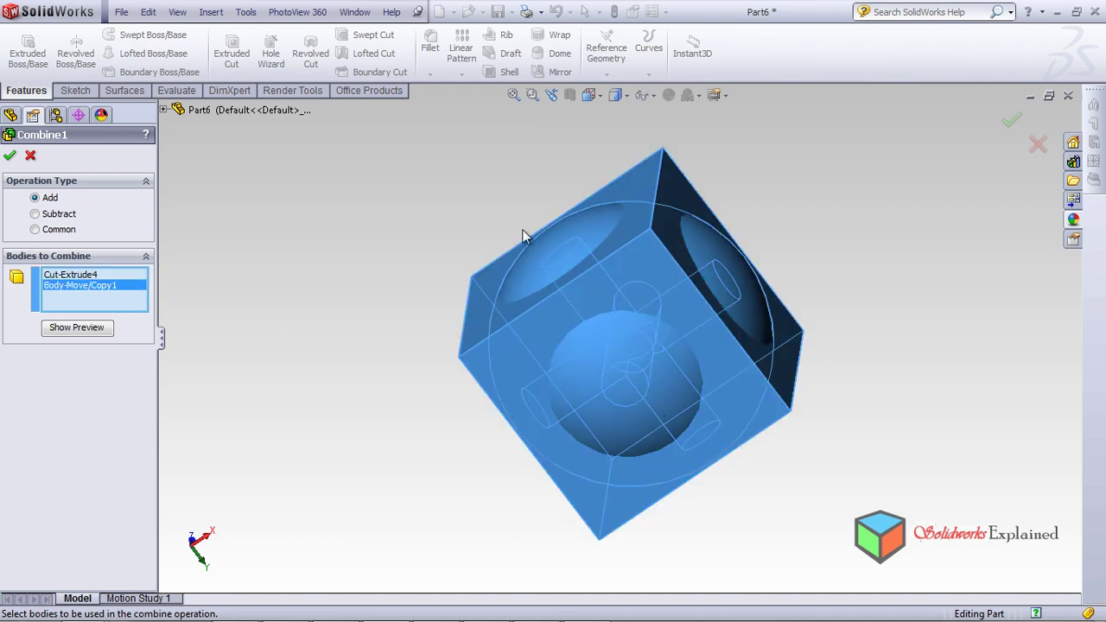
{"action": "left_click", "coordinate": [10, 156]}
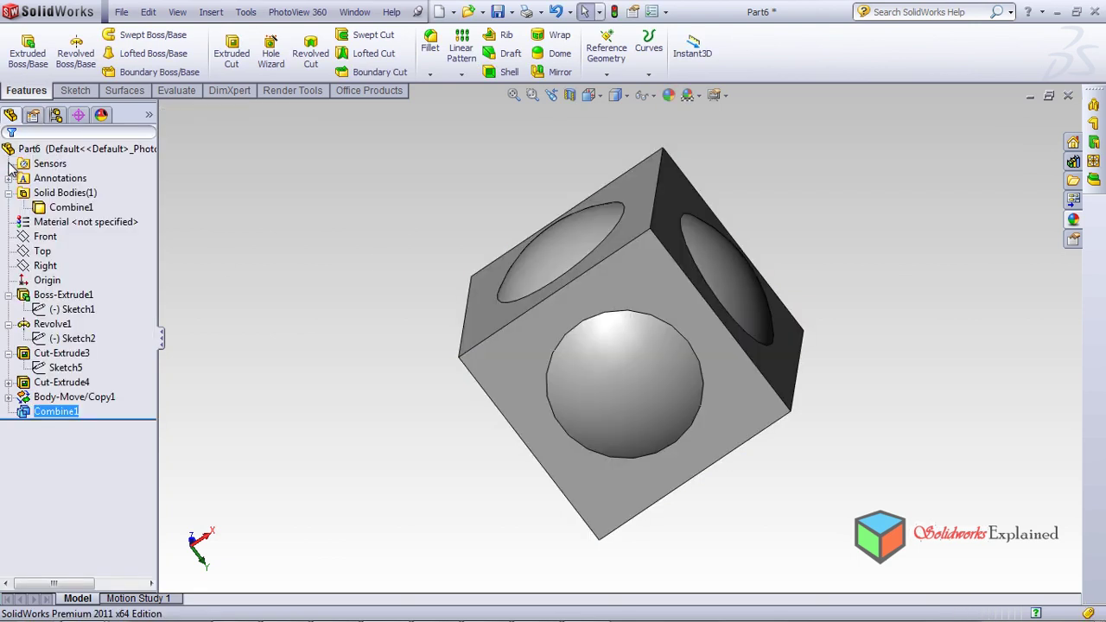
Examine the circular boundary between the sphere surface and the cube face on the combined body
{"action": "left_click", "coordinate": [548, 372]}
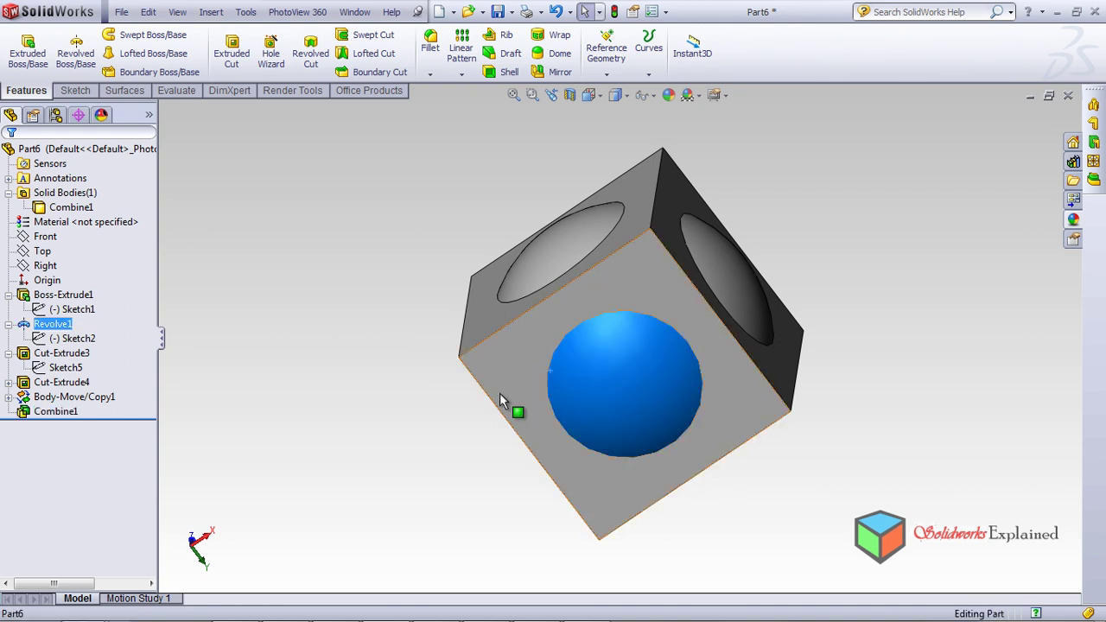
{"action": "left_click", "coordinate": [523, 385]}
{"action": "left_click", "coordinate": [658, 528]}
{"action": "scroll", "coordinate": [584, 415], "scroll_direction": "down", "scroll_amount": 5}
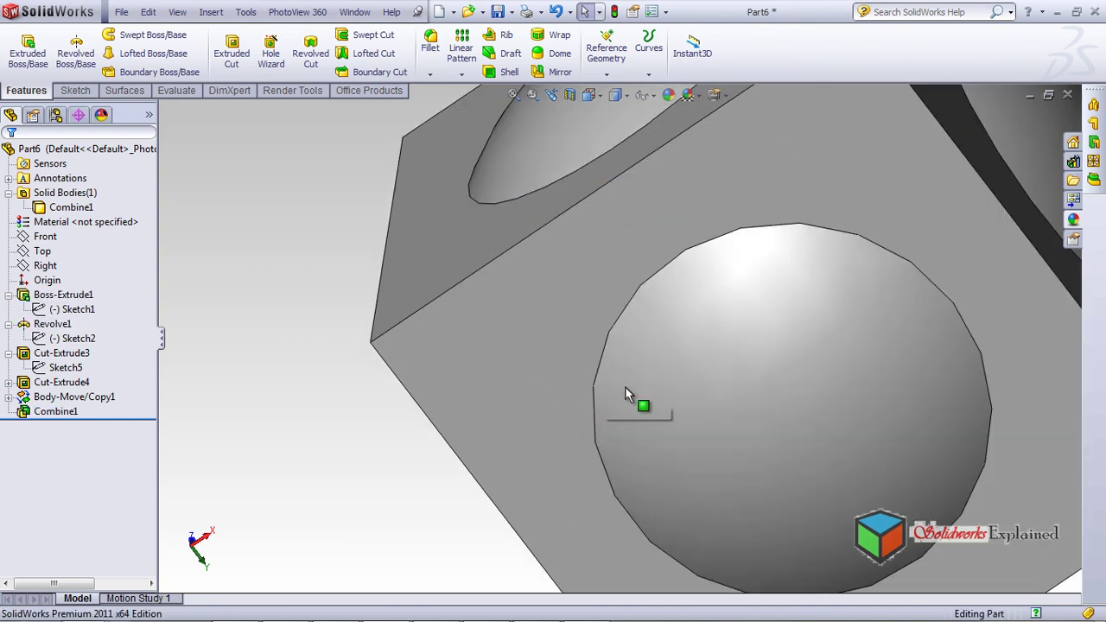
{"action": "left_click", "coordinate": [595, 375]}
{"action": "scroll", "coordinate": [773, 415], "scroll_direction": "down", "scroll_amount": 2}
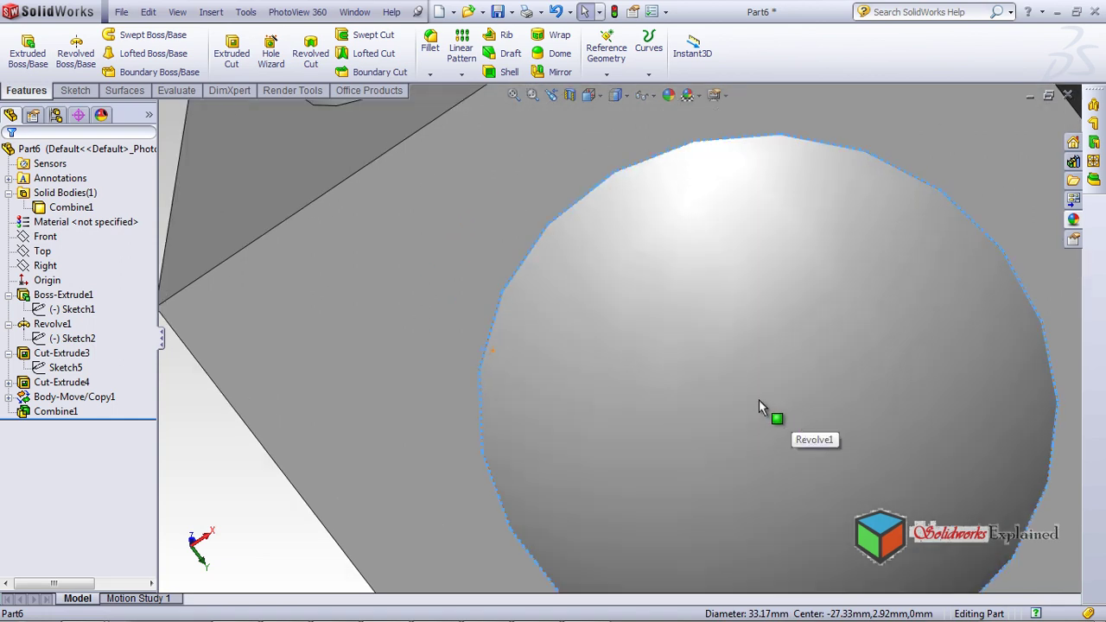
{"action": "scroll", "coordinate": [570, 282], "scroll_direction": "up", "scroll_amount": 5}
{"action": "left_click", "coordinate": [435, 227]}
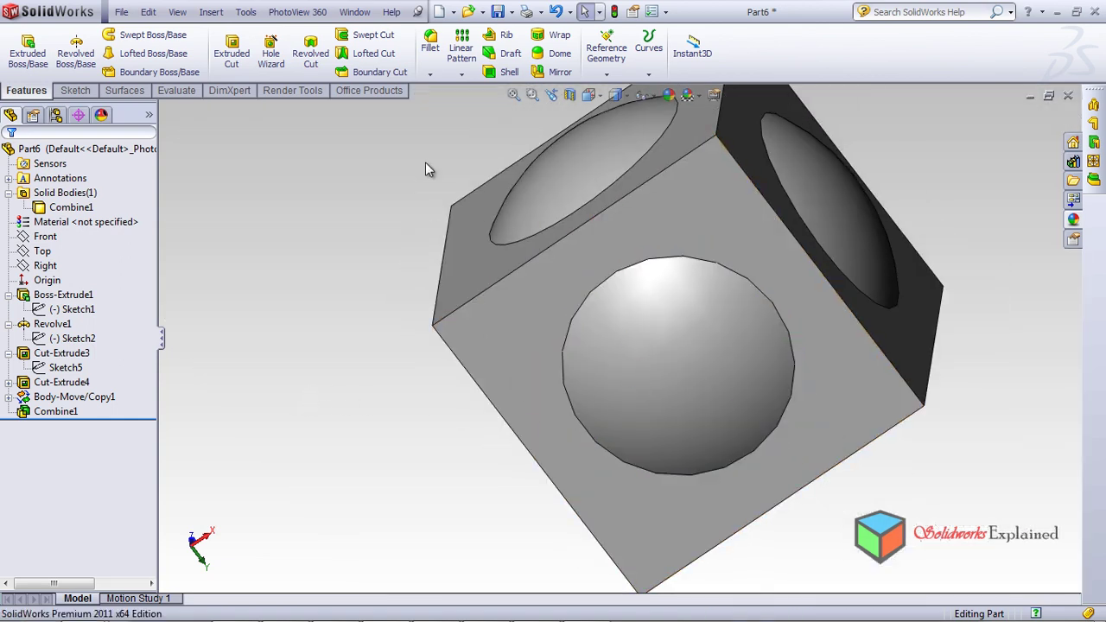
Start a 10 mm constant-radius fillet on three of the circular edges where the sphere meets the cube's faces
{"action": "left_click", "coordinate": [429, 43]}
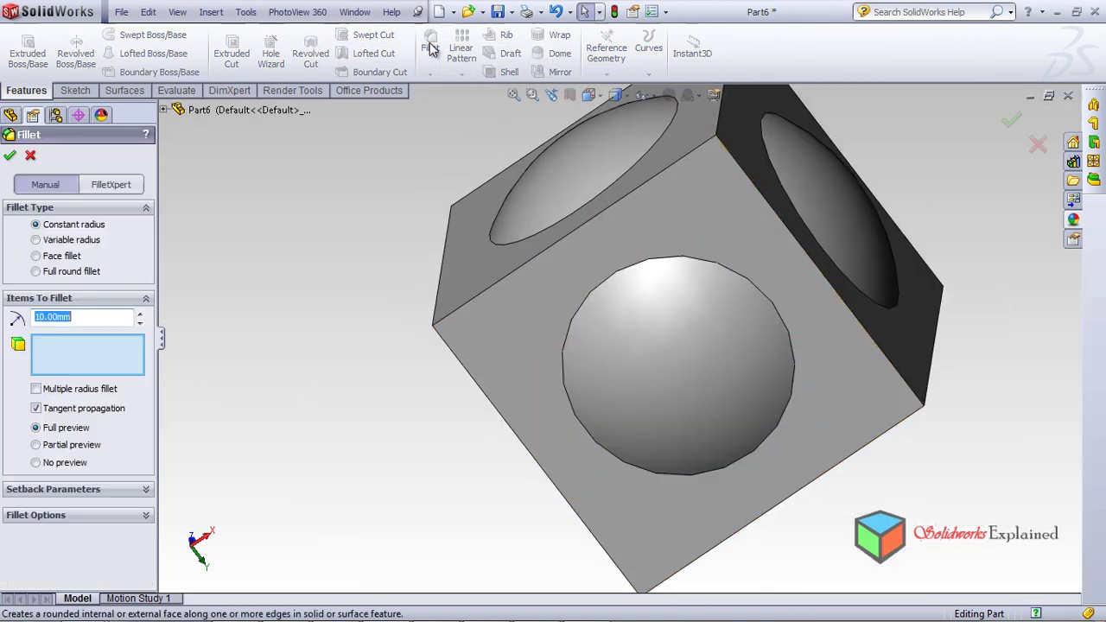
{"action": "left_click", "coordinate": [568, 347]}
{"action": "middle_click_drag", "start_coordinate": [510, 306], "coordinate": [484, 237]}
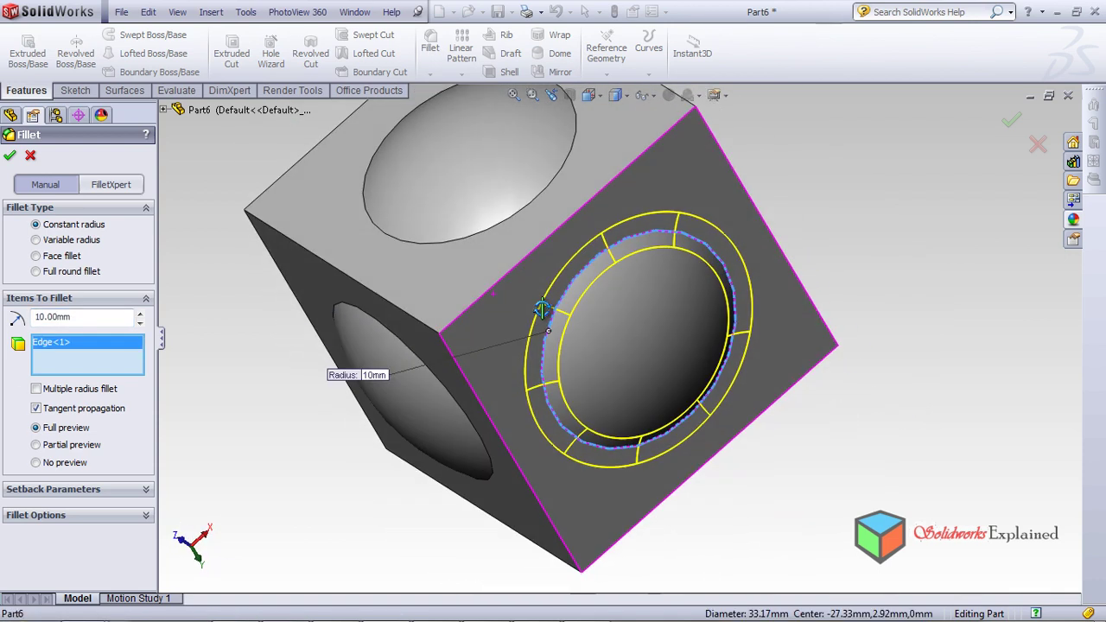
{"action": "left_click", "coordinate": [436, 248]}
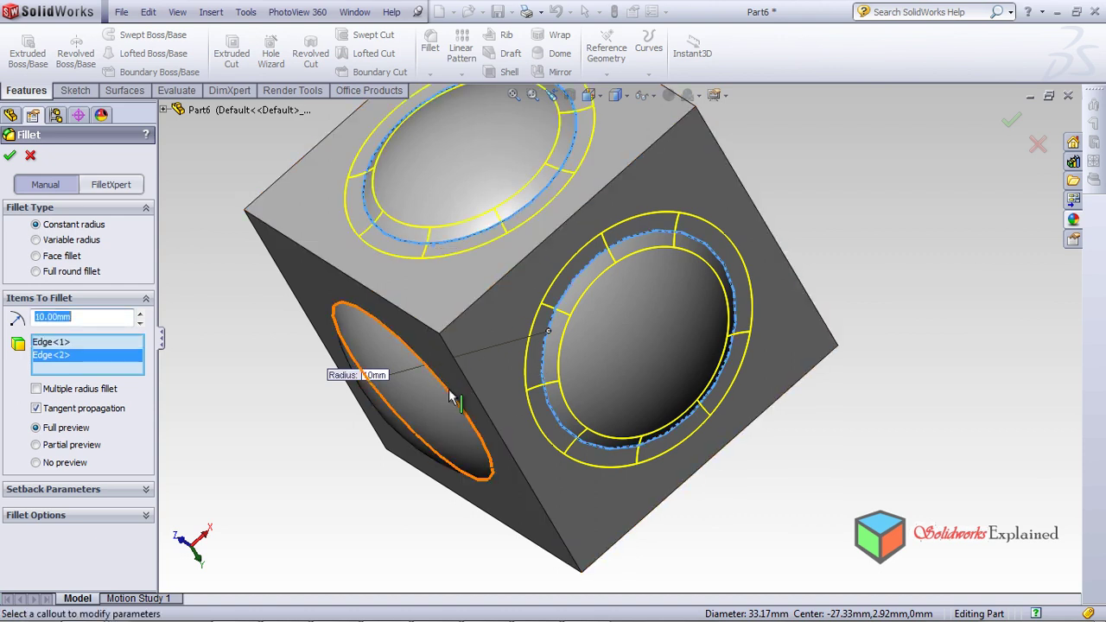
{"action": "scroll", "coordinate": [450, 392], "scroll_direction": "down", "scroll_amount": 3}
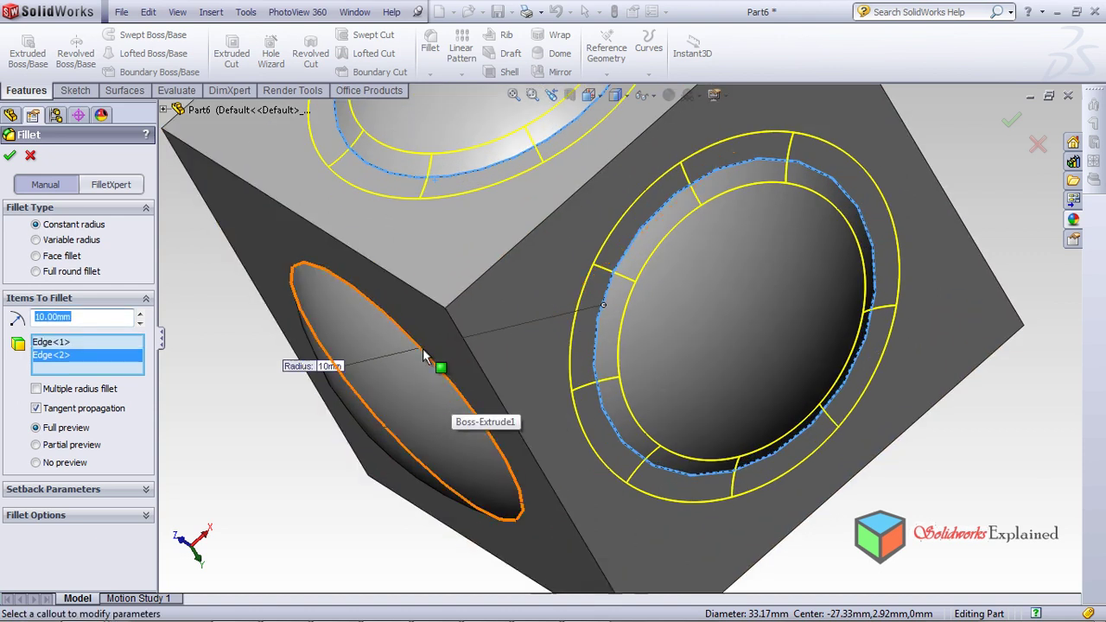
{"action": "left_click", "coordinate": [422, 350]}
Add the circular sphere edges on the cube's three remaining faces to the fillet and accept it
{"action": "scroll", "coordinate": [583, 380], "scroll_direction": "up", "scroll_amount": 5}
{"action": "middle_click_drag", "start_coordinate": [635, 401], "coordinate": [455, 183]}
{"action": "scroll", "coordinate": [553, 331], "scroll_direction": "down", "scroll_amount": 4}
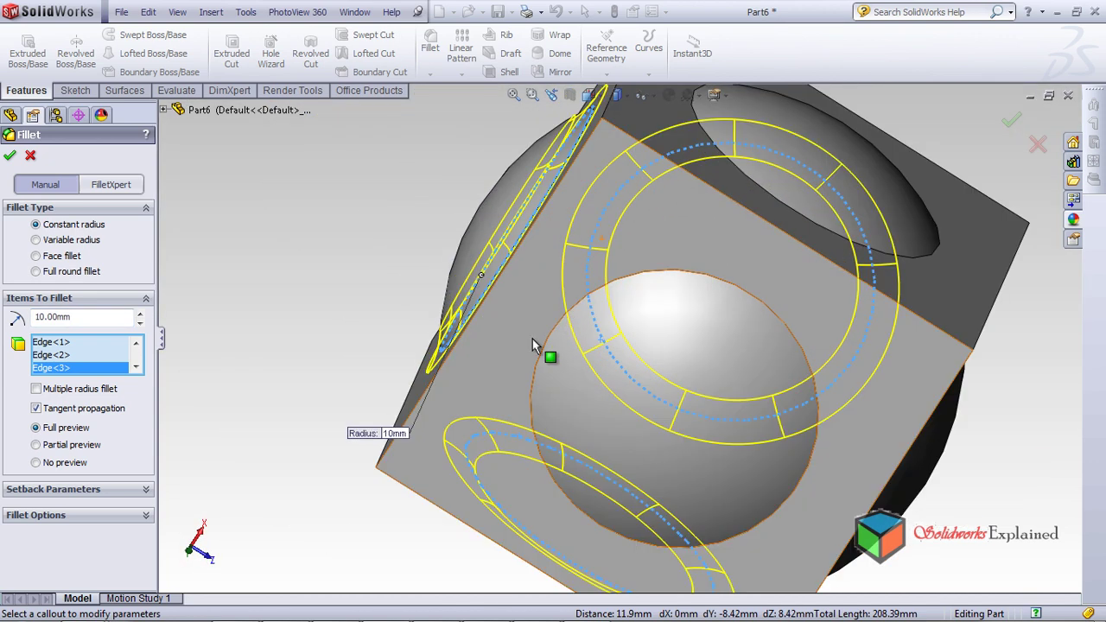
{"action": "scroll", "coordinate": [553, 331], "scroll_direction": "down", "scroll_amount": 3}
{"action": "left_click", "coordinate": [572, 368]}
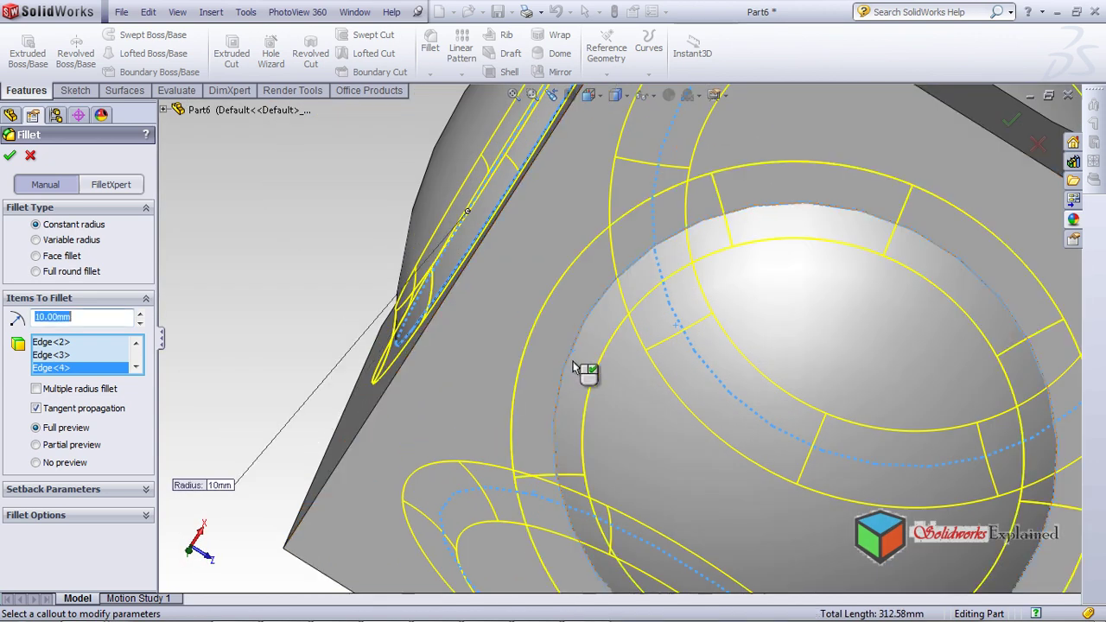
{"action": "scroll", "coordinate": [605, 363], "scroll_direction": "up", "scroll_amount": 5}
{"action": "middle_click_drag", "start_coordinate": [642, 352], "coordinate": [661, 247]}
{"action": "left_click", "coordinate": [682, 377]}
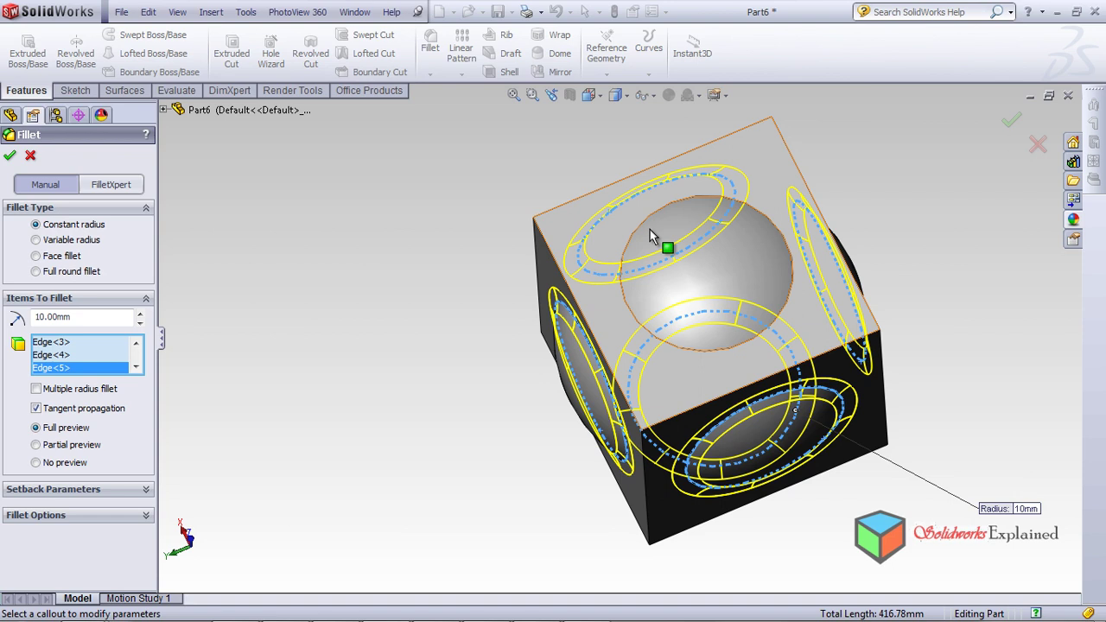
{"action": "left_click", "coordinate": [626, 307]}
{"action": "middle_click_drag", "start_coordinate": [671, 353], "coordinate": [887, 357]}
{"action": "left_click", "coordinate": [10, 156]}
Examine the filleted transitions between the sphere and the cube's faces from several sides, and select the fillet feature
{"action": "scroll", "coordinate": [824, 273], "scroll_direction": "down", "scroll_amount": 4}
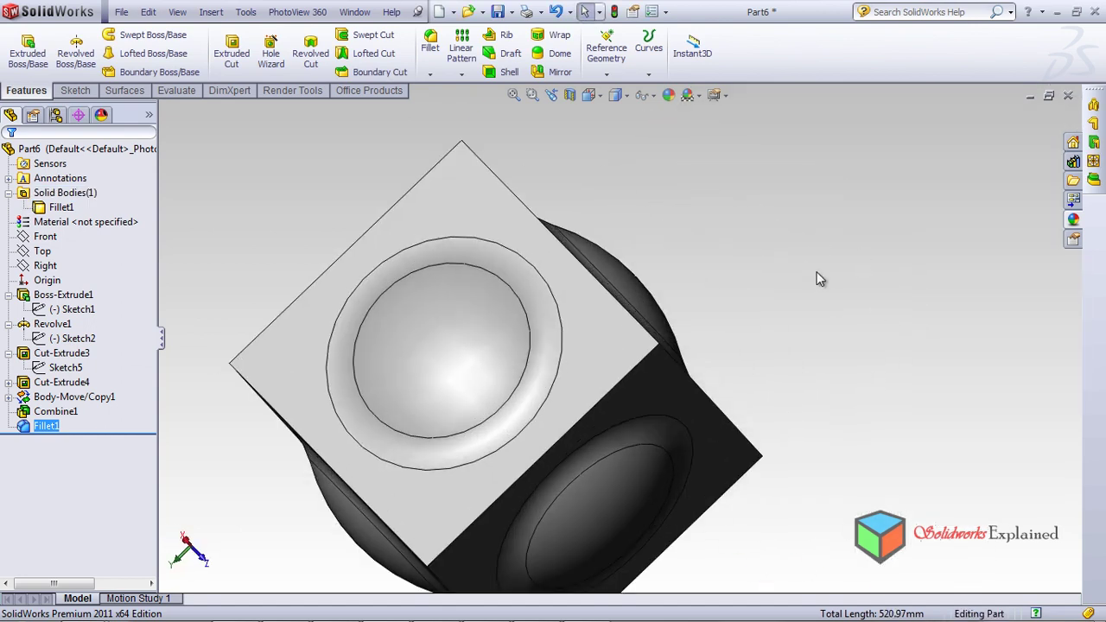
{"action": "scroll", "coordinate": [388, 457], "scroll_direction": "down", "scroll_amount": 1}
{"action": "scroll", "coordinate": [365, 452], "scroll_direction": "up", "scroll_amount": 3}
{"action": "middle_click_drag", "start_coordinate": [365, 452], "coordinate": [394, 345]}
{"action": "middle_click_drag", "start_coordinate": [496, 460], "coordinate": [363, 615]}
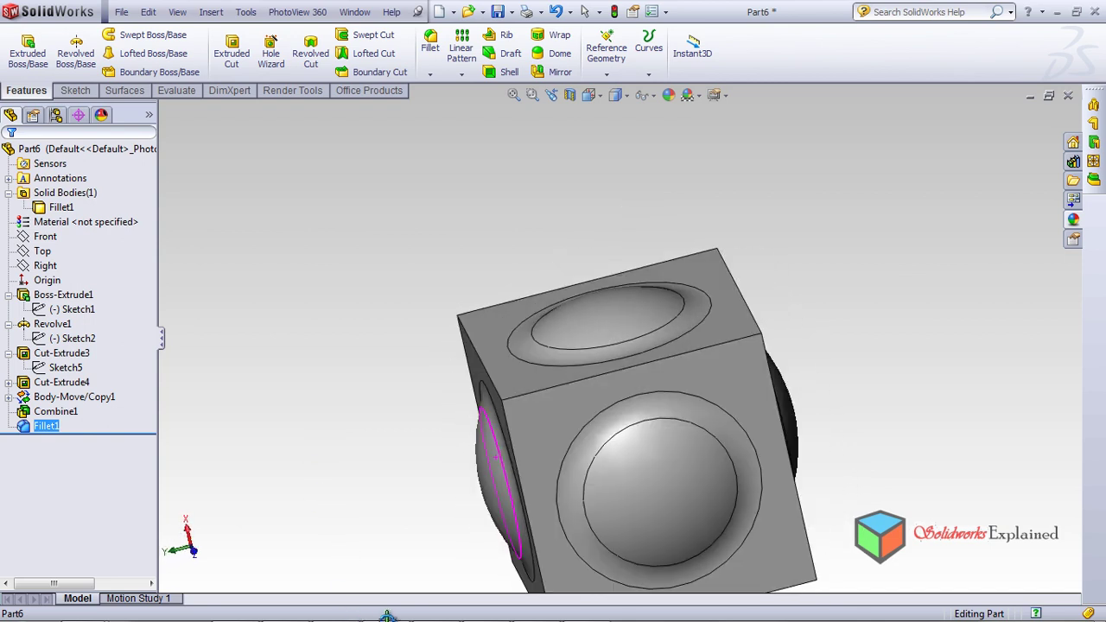
{"action": "left_click", "coordinate": [605, 329]}
{"action": "middle_click_drag", "start_coordinate": [363, 375], "coordinate": [375, 395]}
{"action": "left_click", "coordinate": [390, 375]}
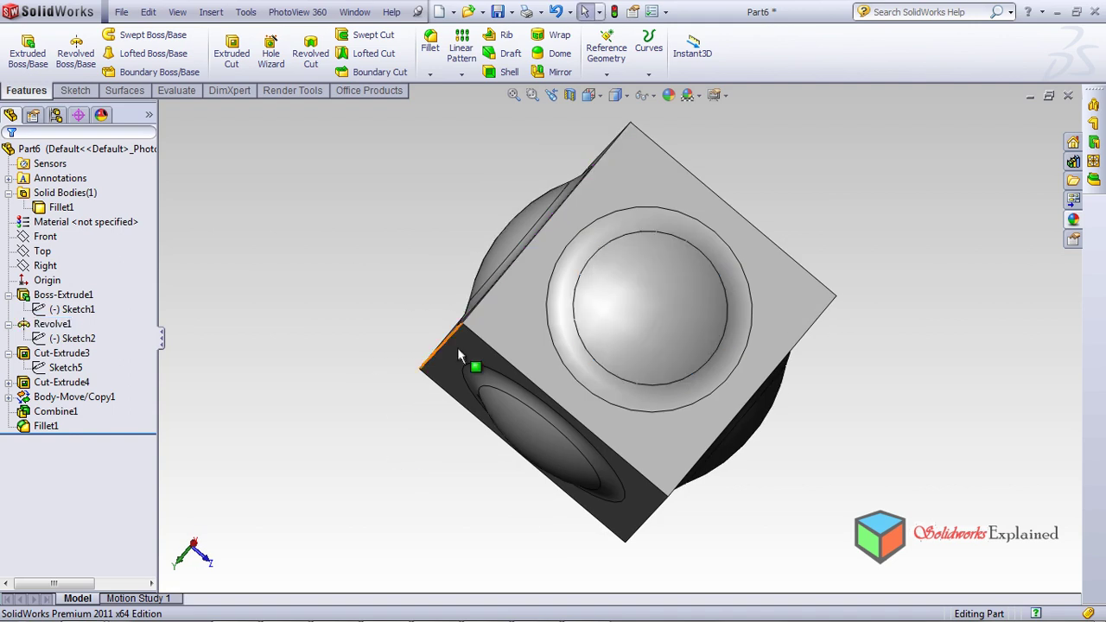
{"action": "left_click", "coordinate": [583, 378]}
{"action": "left_click", "coordinate": [873, 360]}
{"action": "middle_click_drag", "start_coordinate": [464, 373], "coordinate": [504, 336]}
{"action": "left_click", "coordinate": [25, 427]}
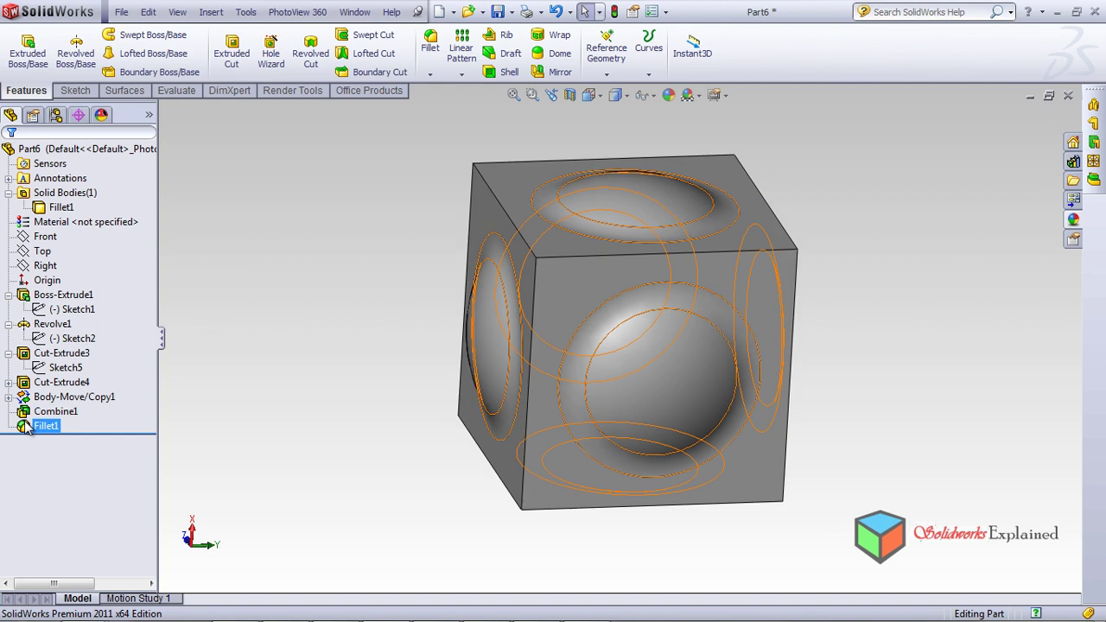
Delete the fillet feature from the combined cube-and-sphere body
{"action": "key", "text": "Delete"}
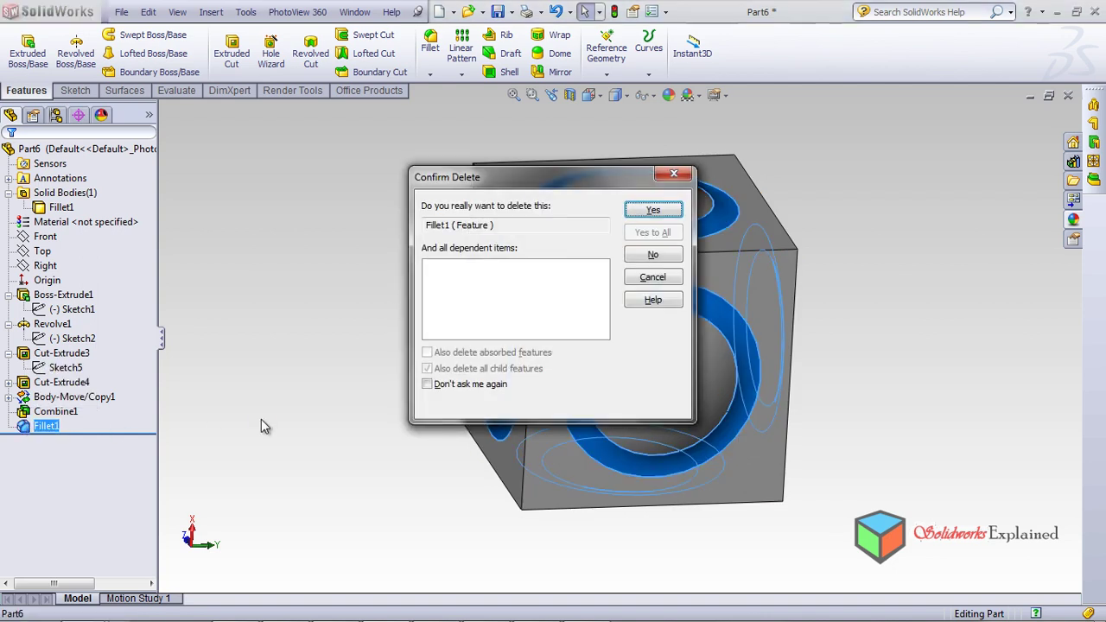
{"action": "key", "text": "Return"}
{"action": "middle_click_drag", "start_coordinate": [255, 407], "coordinate": [482, 347]}
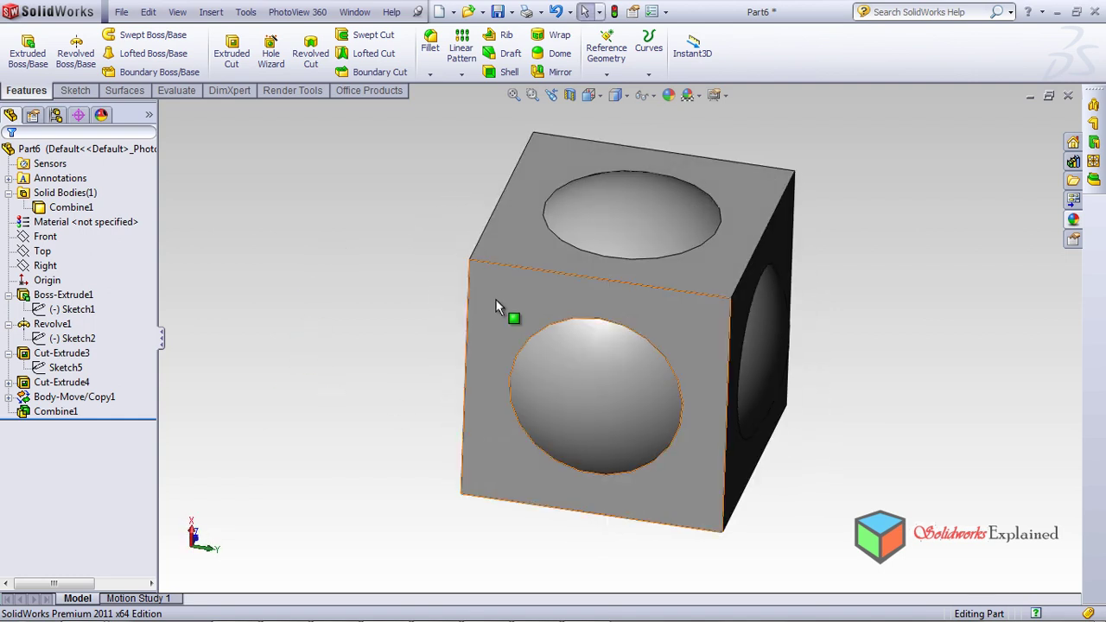
Close the Windows color scheme prompt without changing the scheme
{"action": "left_click", "coordinate": [211, 12]}
{"action": "left_click", "coordinate": [244, 13]}
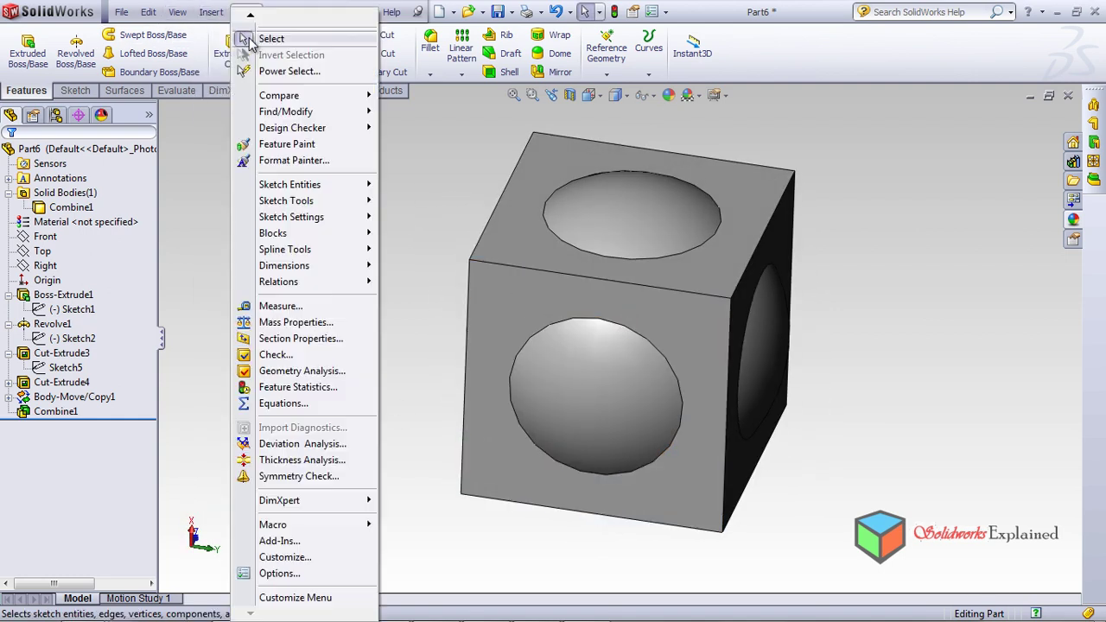
{"action": "mouse_move", "coordinate": [211, 12]}
{"action": "mouse_move", "coordinate": [259, 67]}
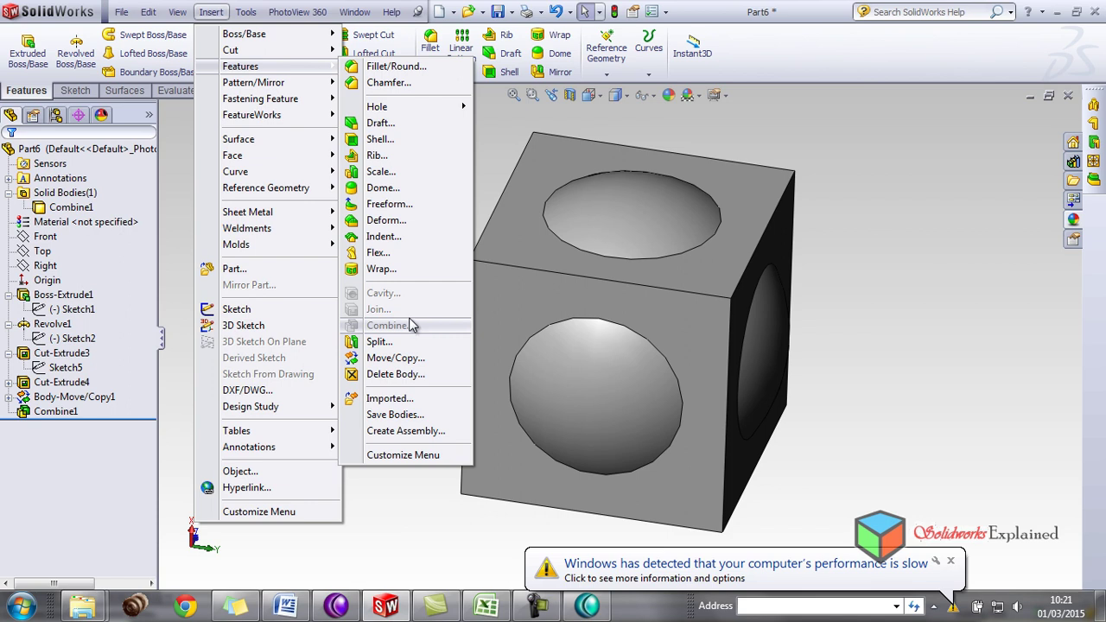
{"action": "left_click", "coordinate": [959, 573]}
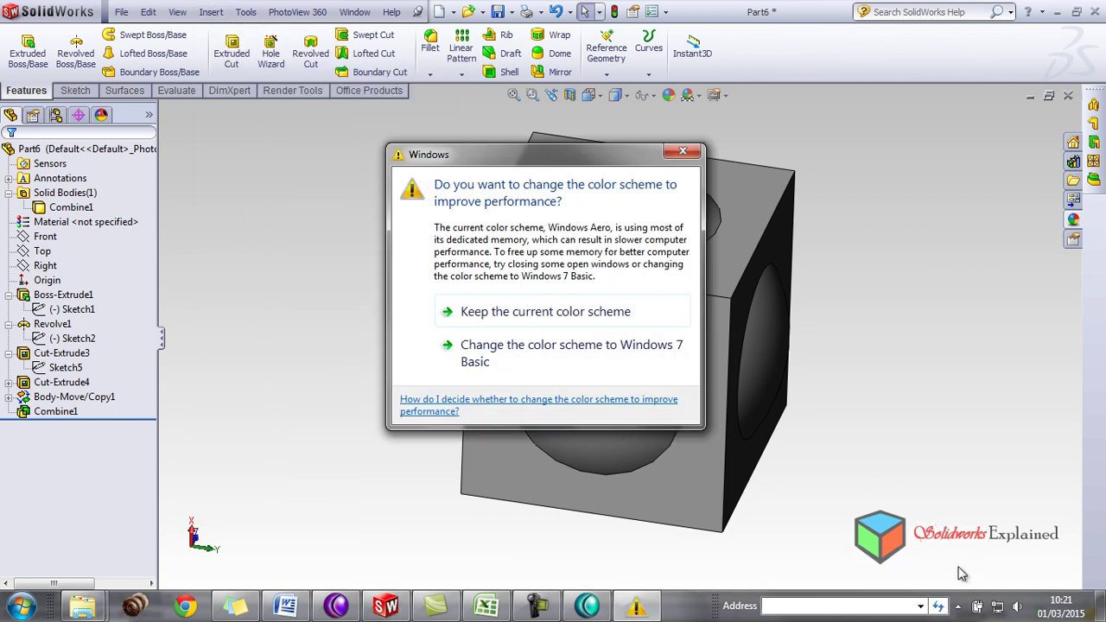
{"action": "left_click", "coordinate": [683, 153]}
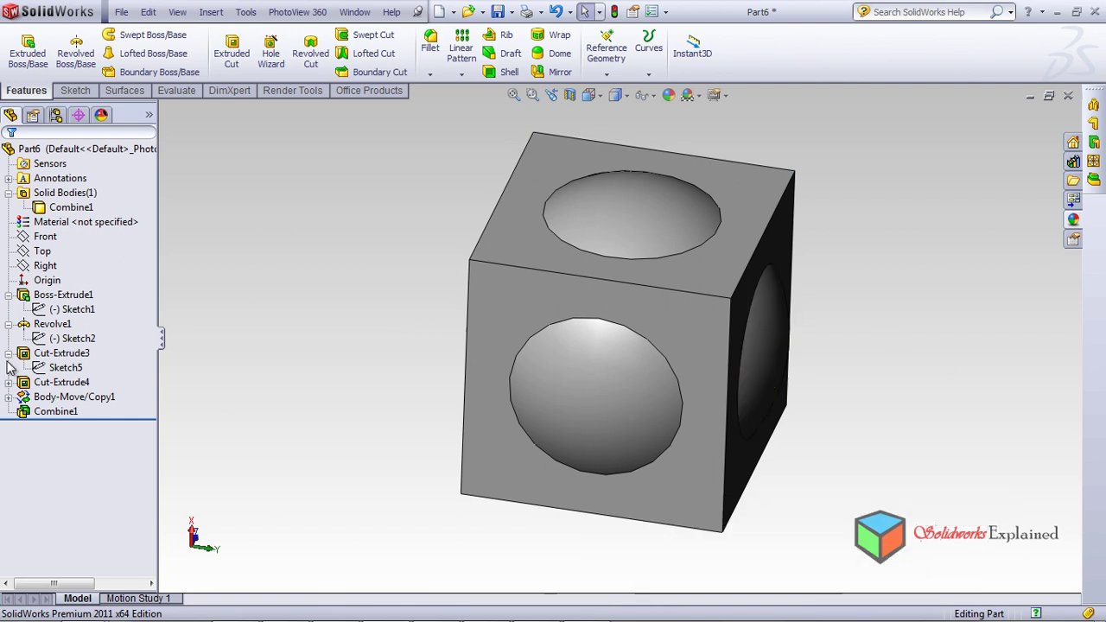
Delete the Combine feature that joins the cube and the sphere, restoring two separate bodies
{"action": "left_click", "coordinate": [56, 413]}
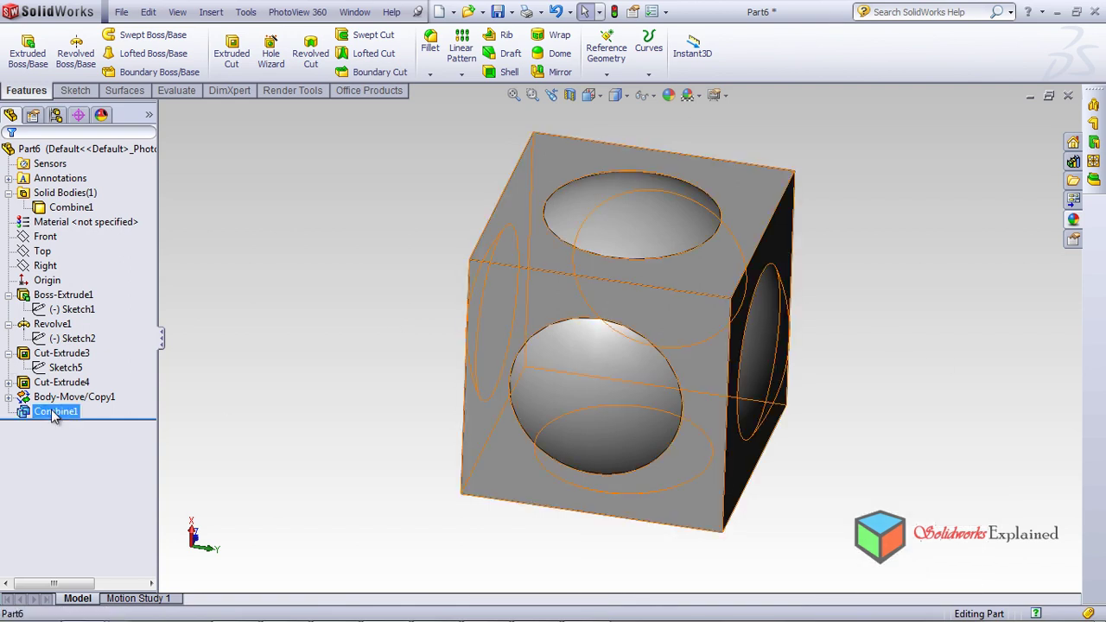
{"action": "key", "text": "Delete"}
{"action": "key", "text": "Return"}
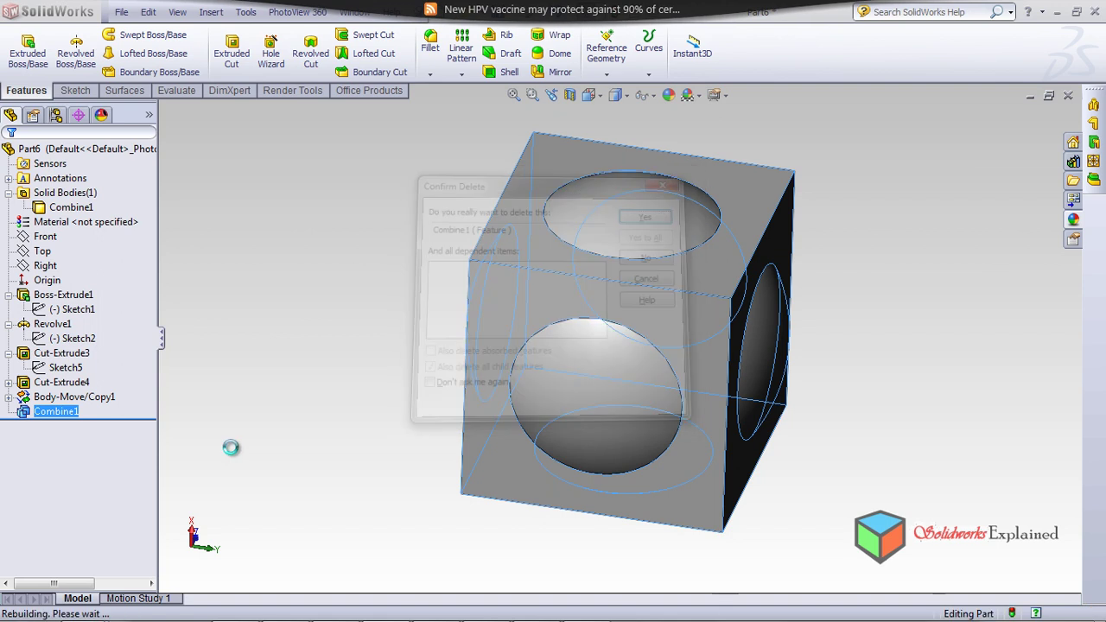
{"action": "left_click", "coordinate": [65, 367]}
{"action": "key", "text": "Escape"}
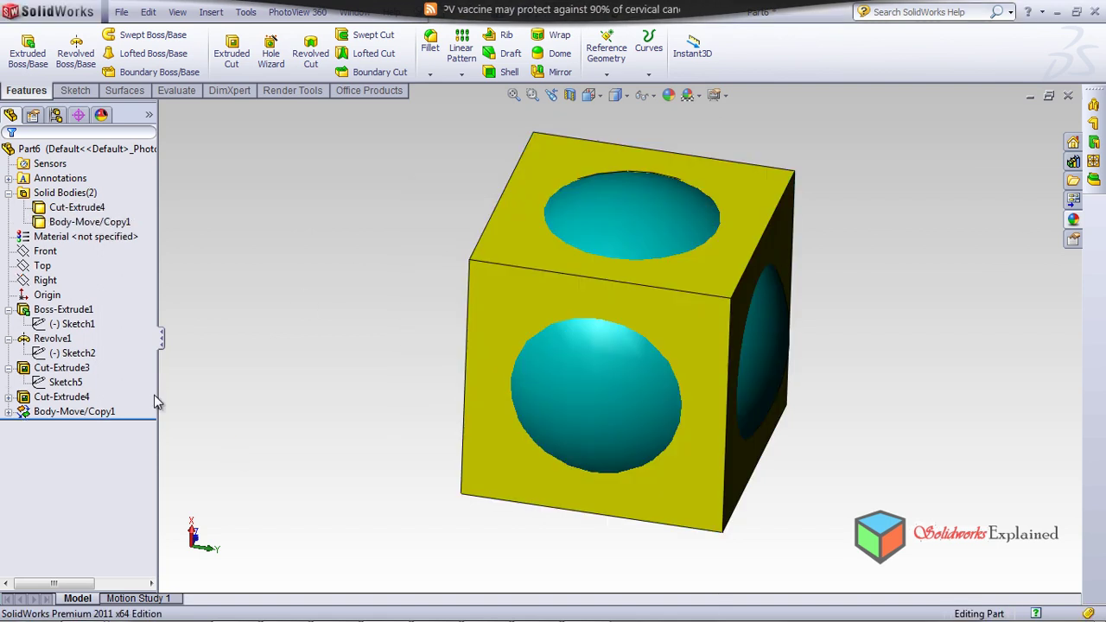
Set up a Combine operation of type Subtract with the cube as main body and the sphere as the body to subtract
{"action": "middle_click_drag", "start_coordinate": [284, 476], "coordinate": [316, 479]}
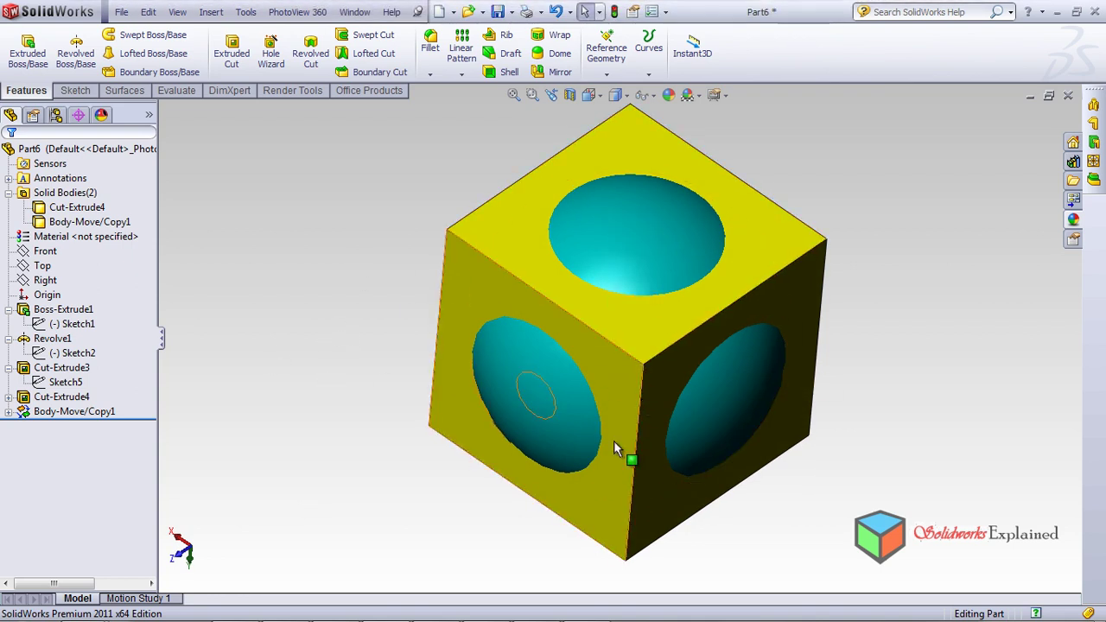
{"action": "middle_click_drag", "start_coordinate": [917, 247], "coordinate": [923, 424]}
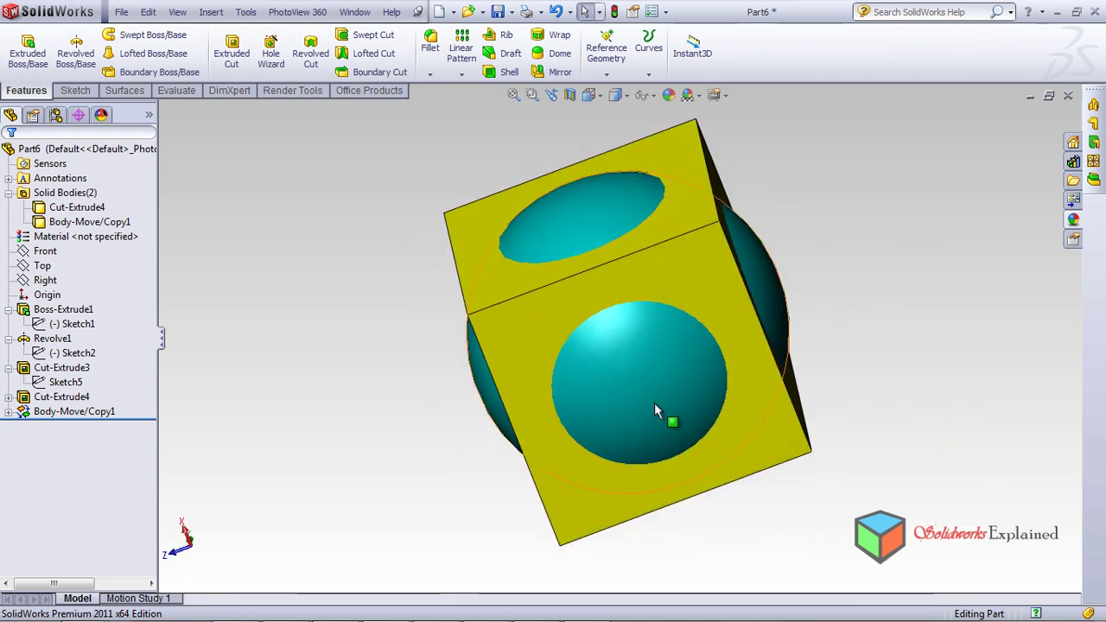
{"action": "scroll", "coordinate": [741, 394], "scroll_direction": "up", "scroll_amount": 3}
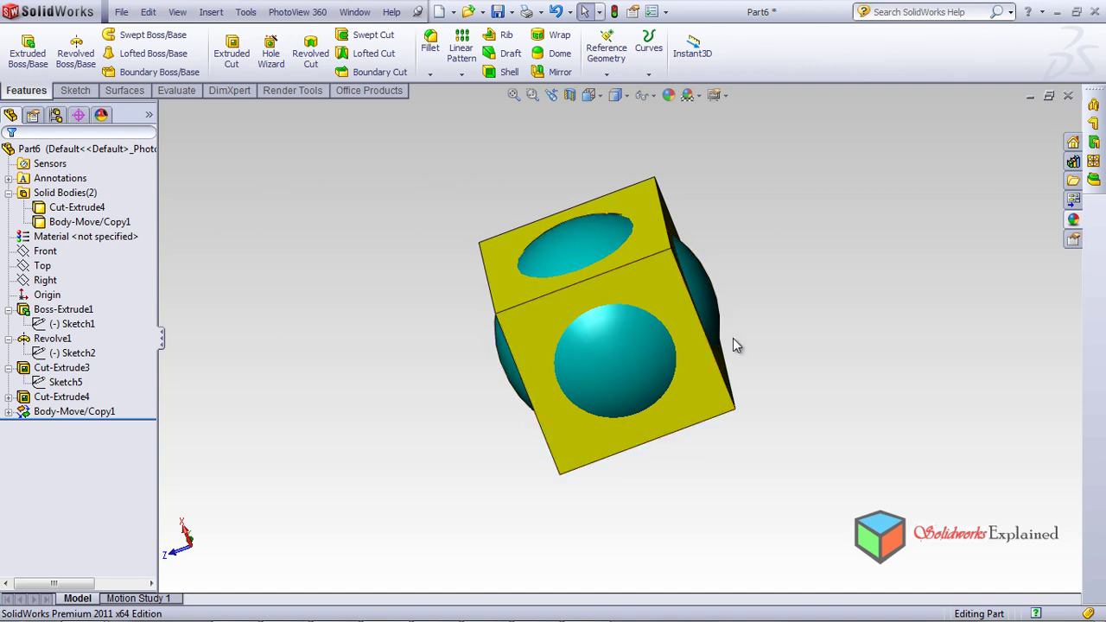
{"action": "middle_click_drag", "start_coordinate": [769, 281], "coordinate": [718, 383]}
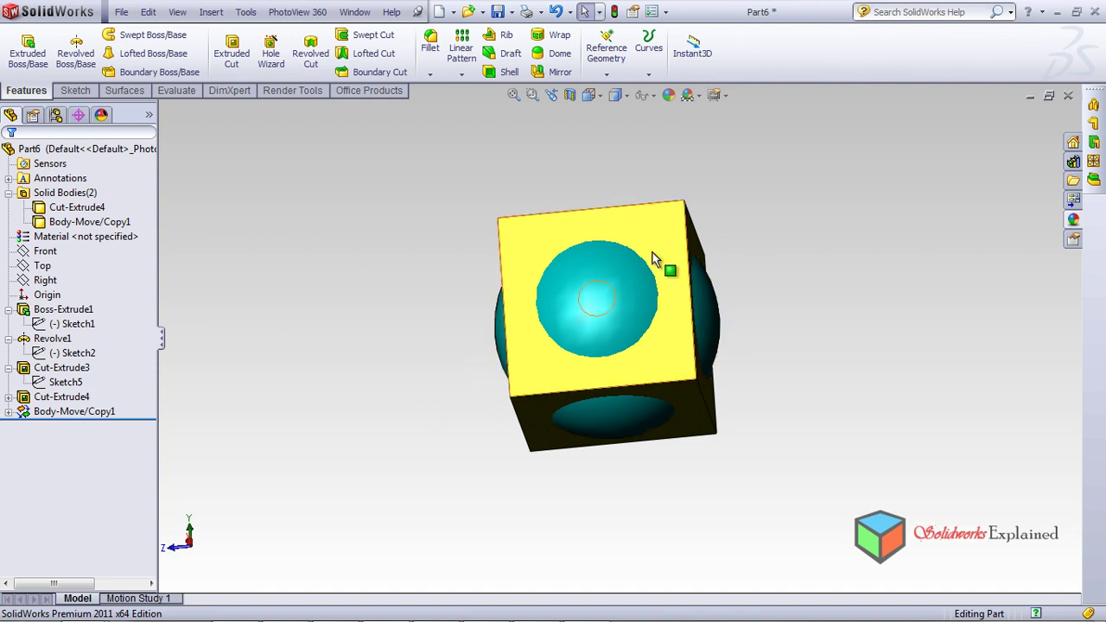
{"action": "left_click", "coordinate": [201, 14]}
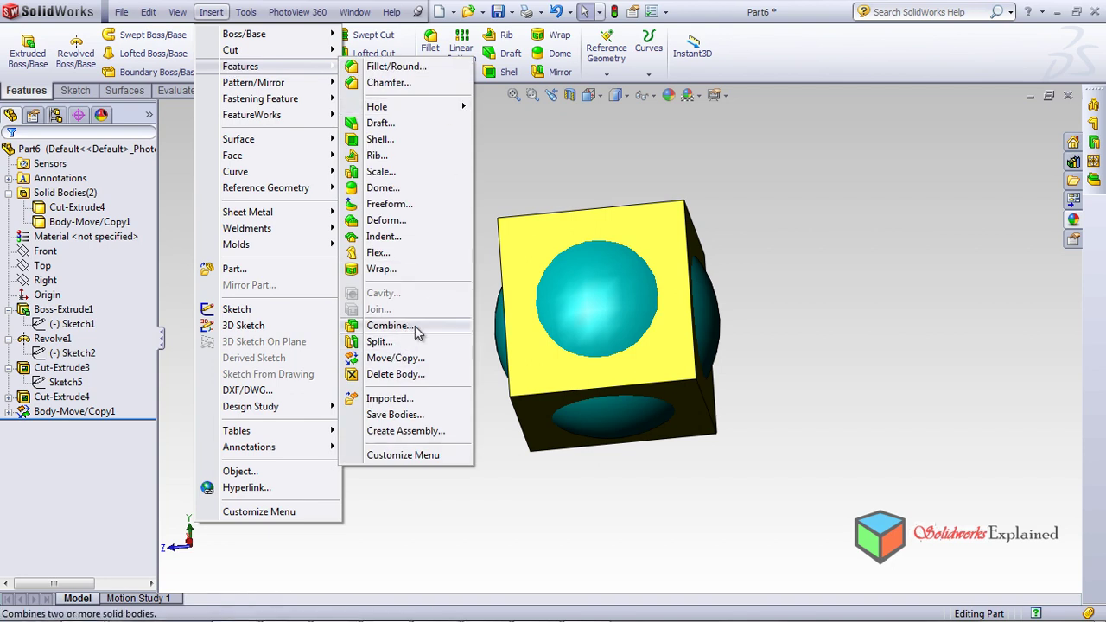
{"action": "left_click", "coordinate": [389, 326]}
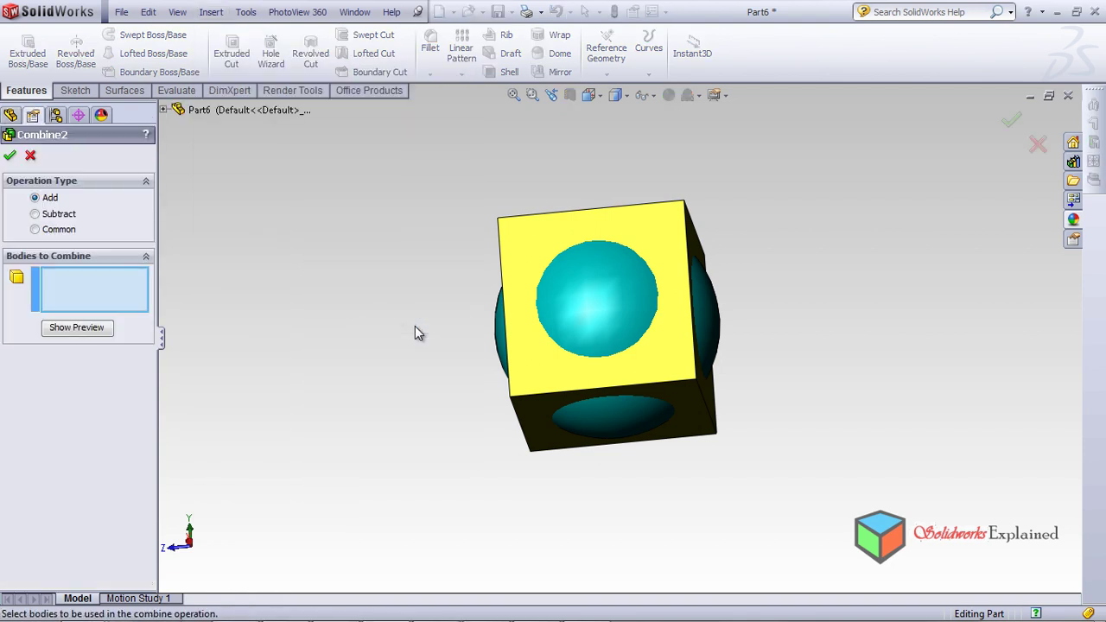
{"action": "left_click", "coordinate": [45, 216]}
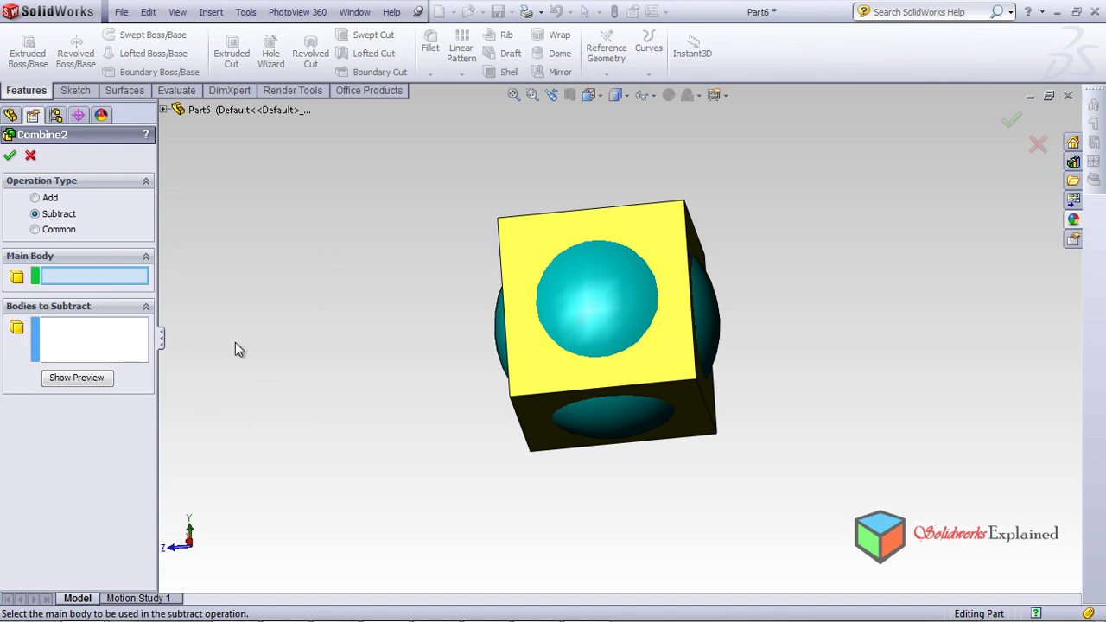
{"action": "middle_click_drag", "start_coordinate": [783, 301], "coordinate": [886, 363]}
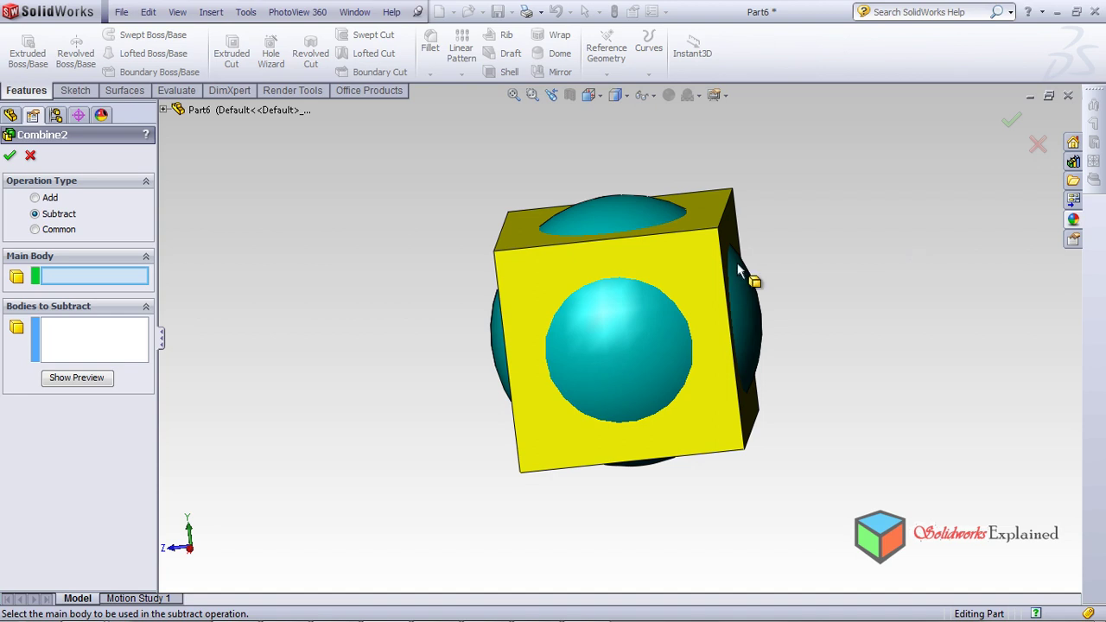
{"action": "left_click", "coordinate": [521, 289]}
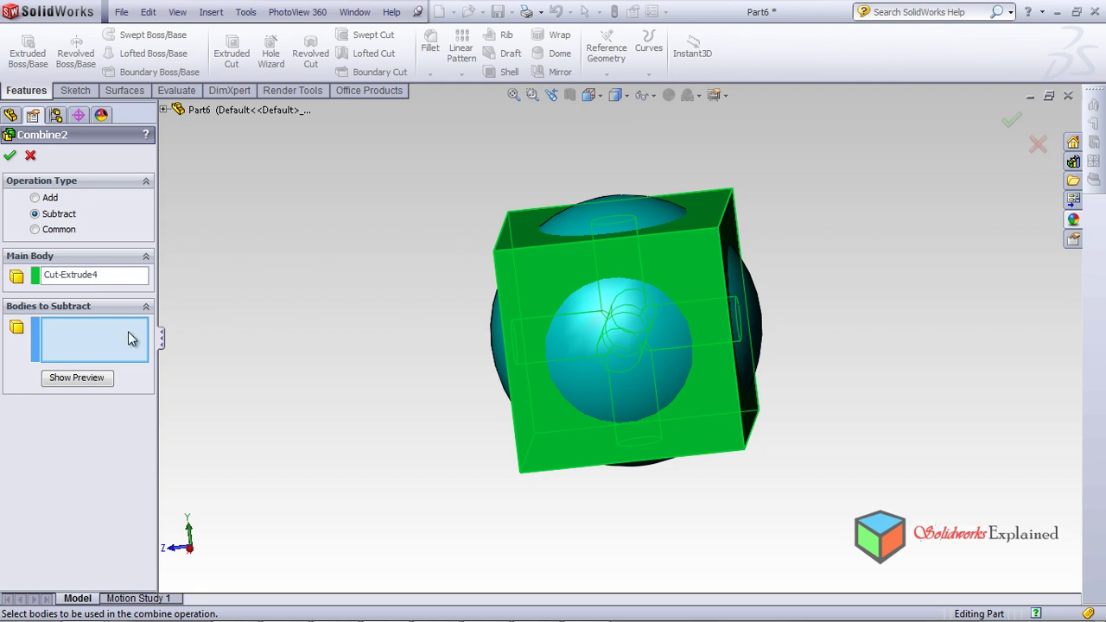
{"action": "left_click", "coordinate": [567, 226]}
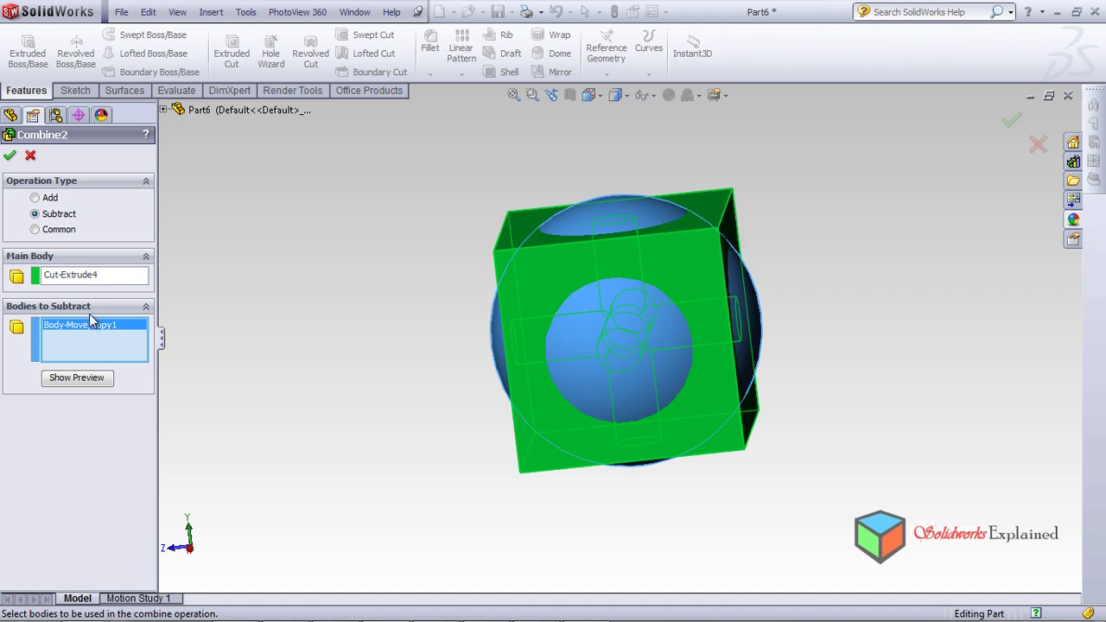
Preview and accept the subtraction of the sphere from the cube, and inspect the hollowed cube from several sides
{"action": "left_click", "coordinate": [73, 379]}
{"action": "middle_click_drag", "start_coordinate": [392, 333], "coordinate": [370, 184]}
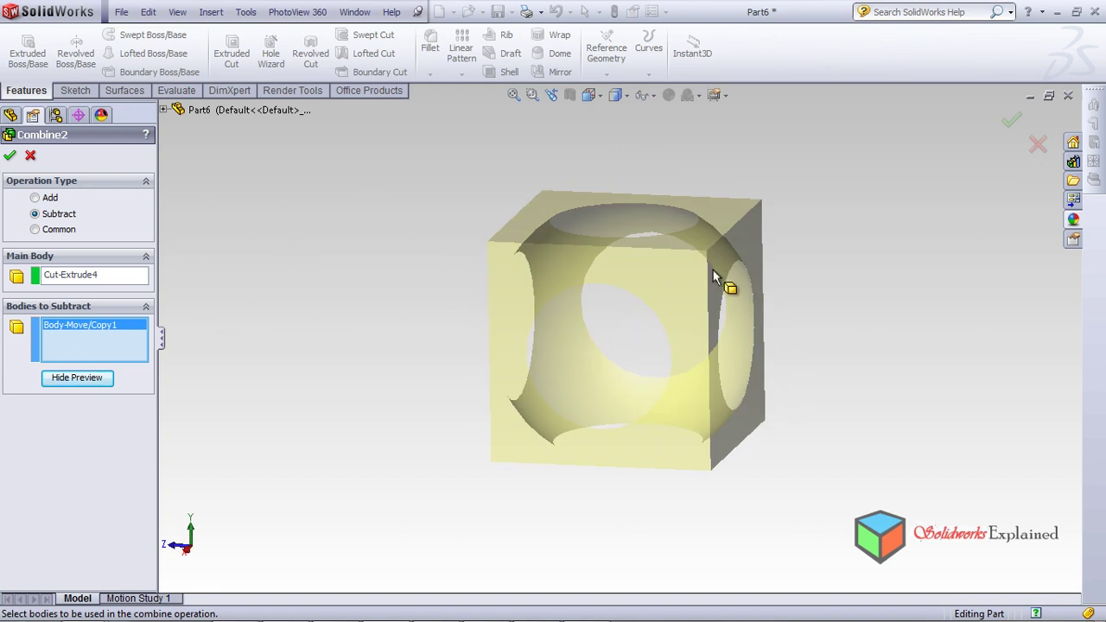
{"action": "middle_click_drag", "start_coordinate": [459, 375], "coordinate": [404, 367]}
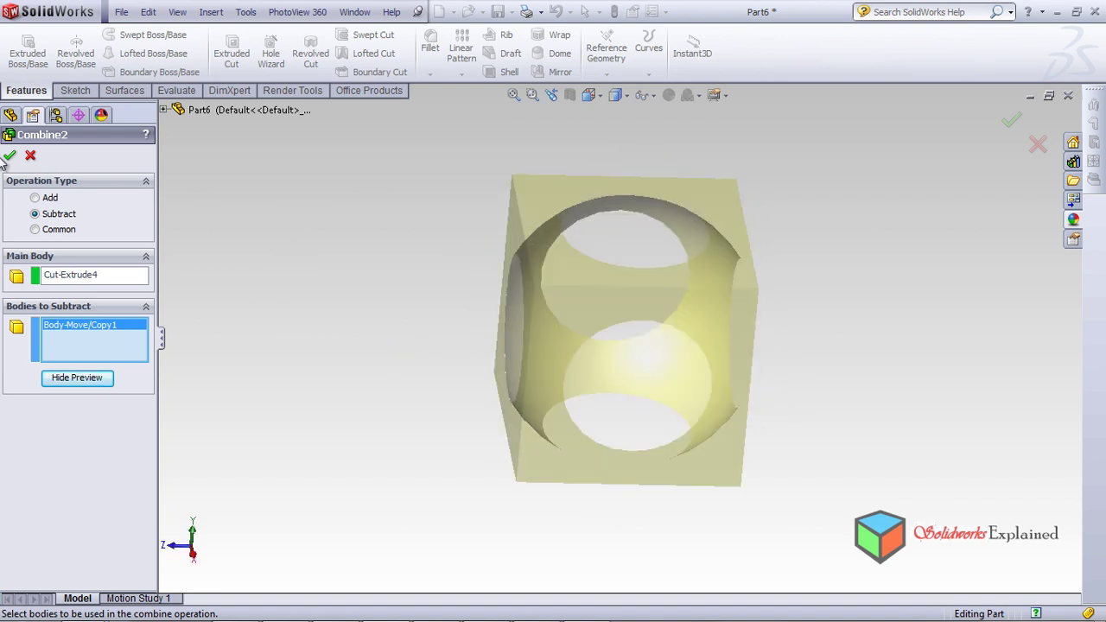
{"action": "left_click", "coordinate": [9, 155]}
{"action": "middle_click_drag", "start_coordinate": [321, 320], "coordinate": [229, 130]}
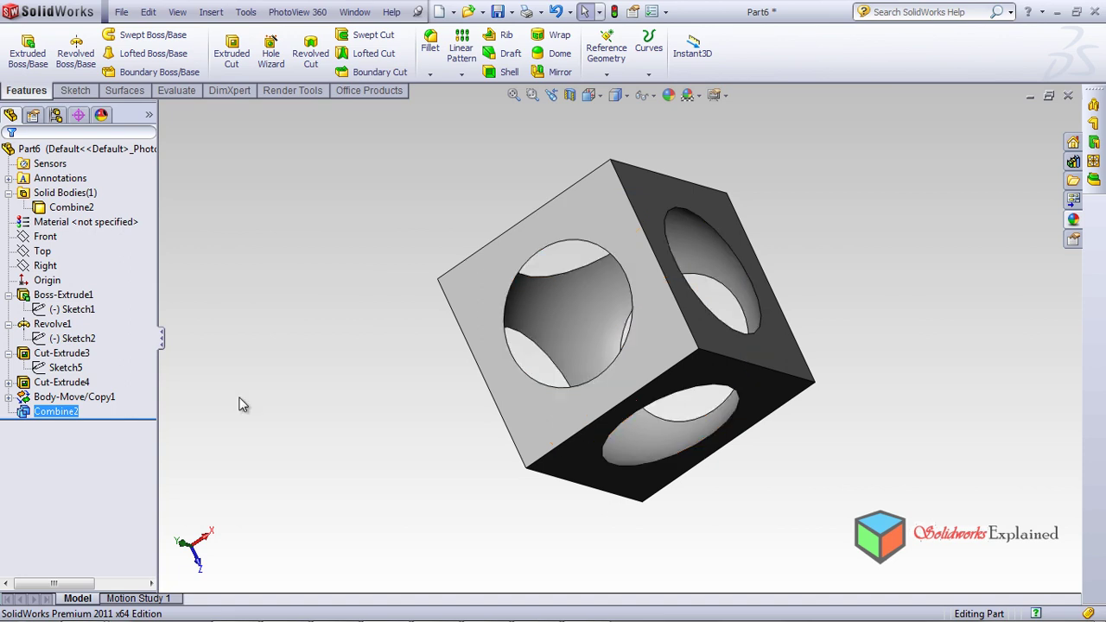
{"action": "middle_click_drag", "start_coordinate": [522, 327], "coordinate": [546, 347]}
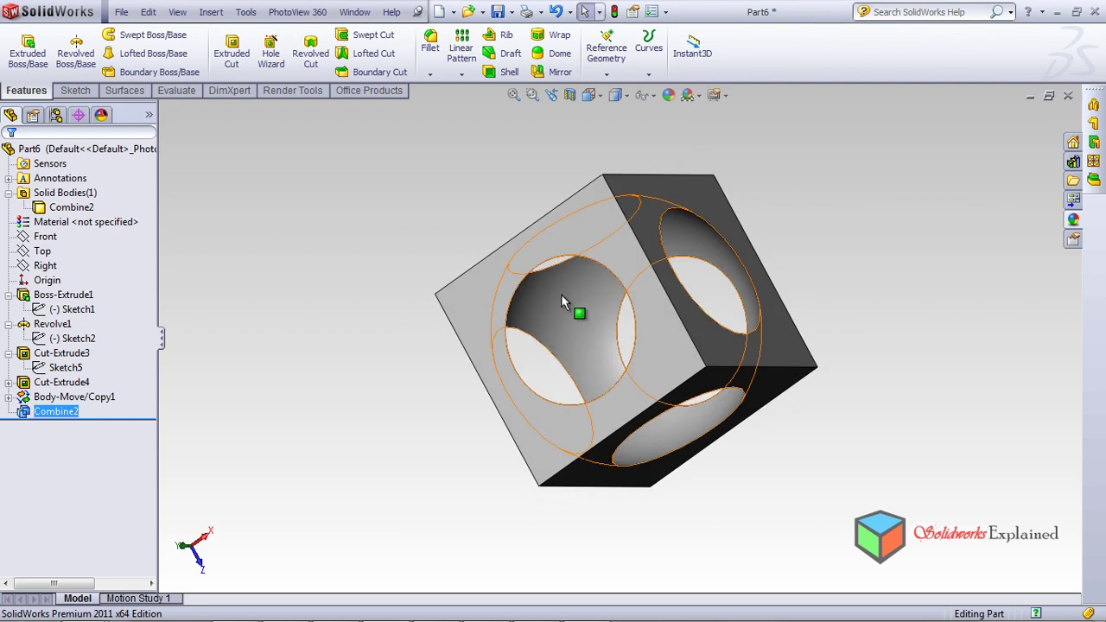
{"action": "middle_click_drag", "start_coordinate": [862, 217], "coordinate": [563, 311]}
{"action": "middle_click_drag", "start_coordinate": [470, 314], "coordinate": [44, 178]}
{"action": "middle_click_drag", "start_coordinate": [297, 295], "coordinate": [419, 460]}
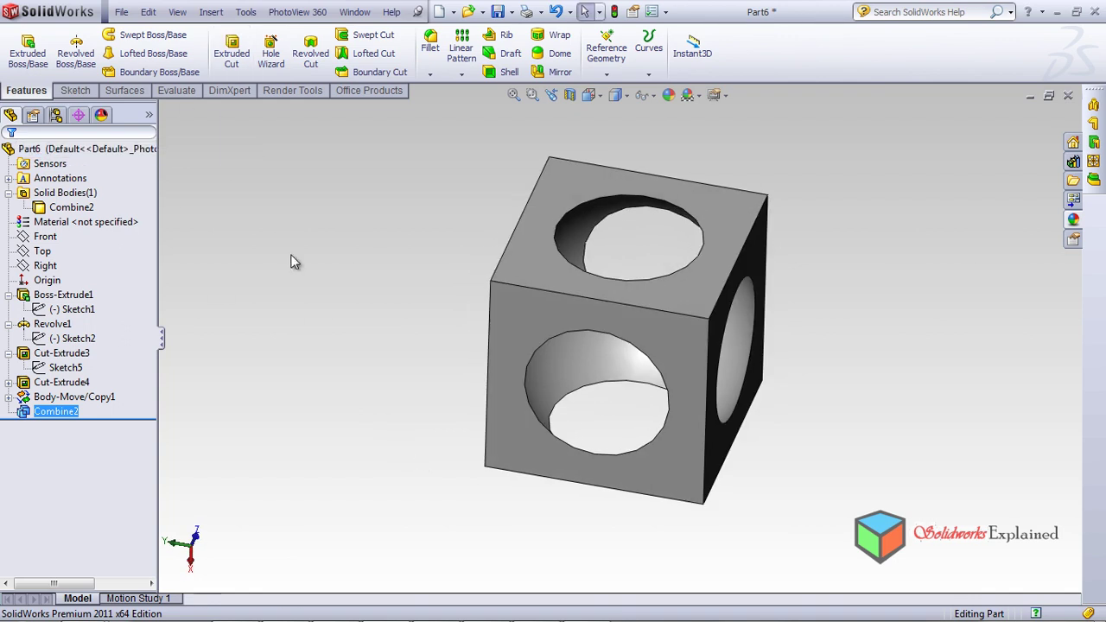
Delete the Combine feature that subtracts the sphere from the cube
{"action": "right_click", "coordinate": [61, 418]}
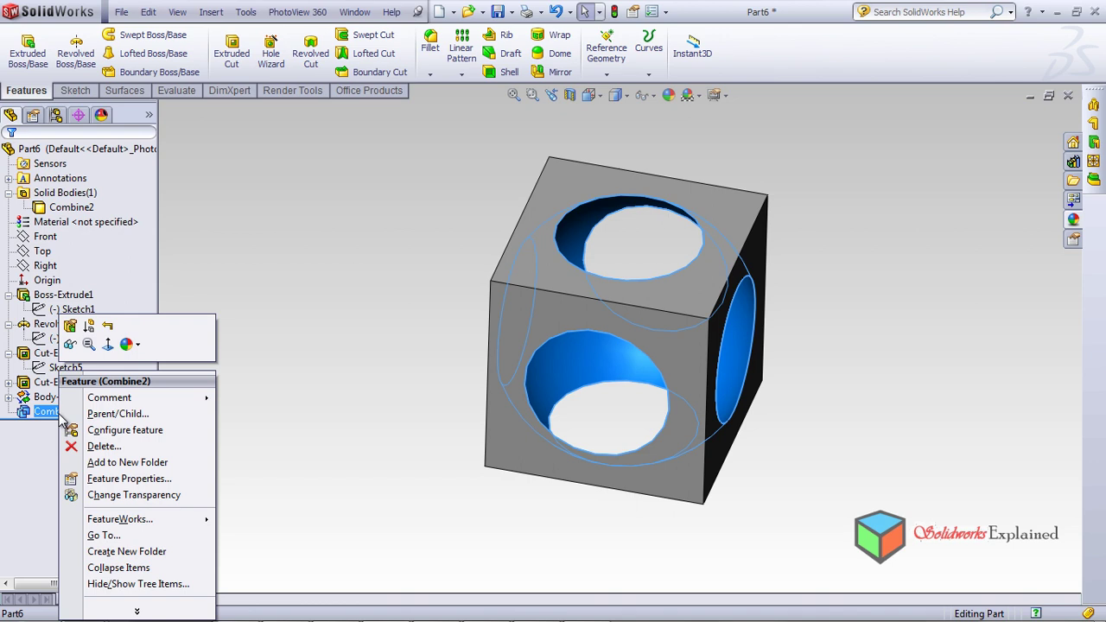
{"action": "left_click", "coordinate": [99, 444]}
{"action": "left_click", "coordinate": [638, 215]}
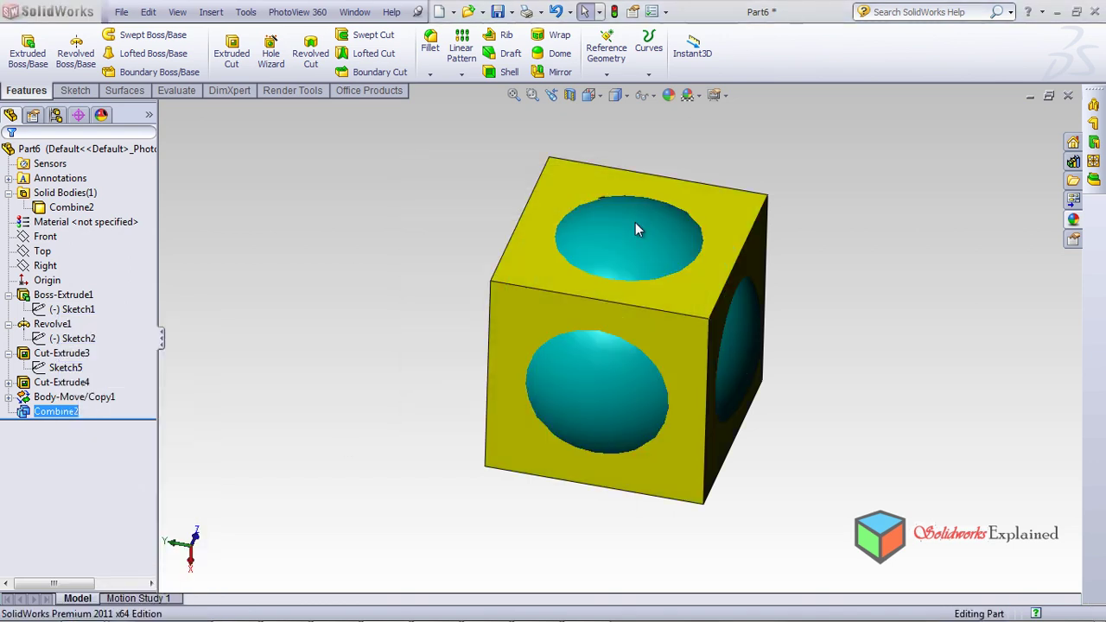
Subtract the cube from the sphere with Combine, using the sphere as main body, and accept the previewed result
{"action": "left_click", "coordinate": [211, 12]}
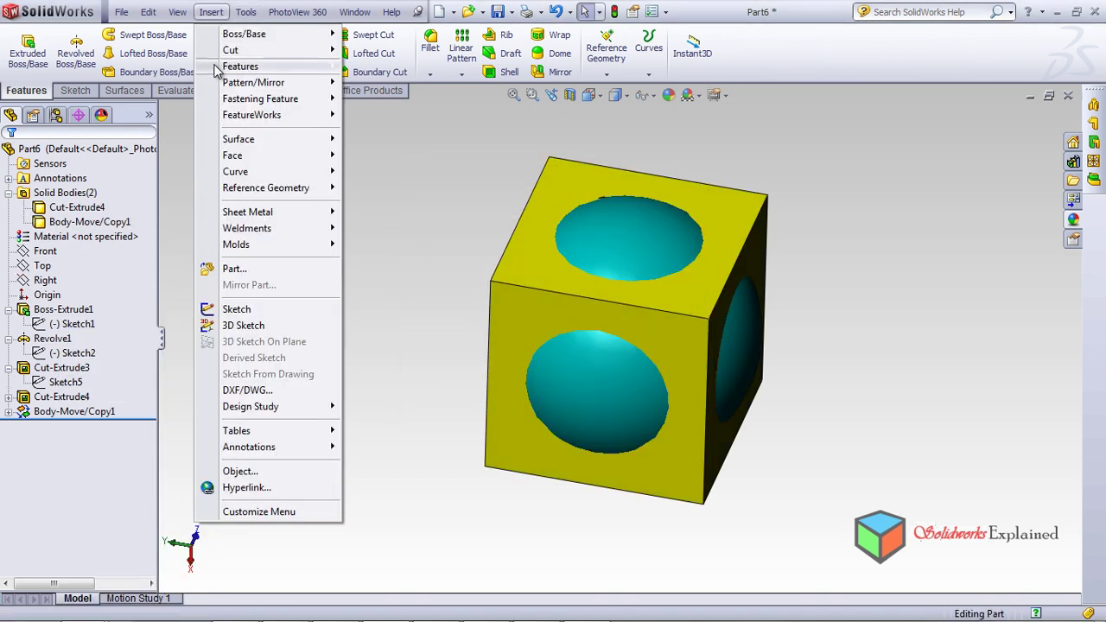
{"action": "mouse_move", "coordinate": [251, 66]}
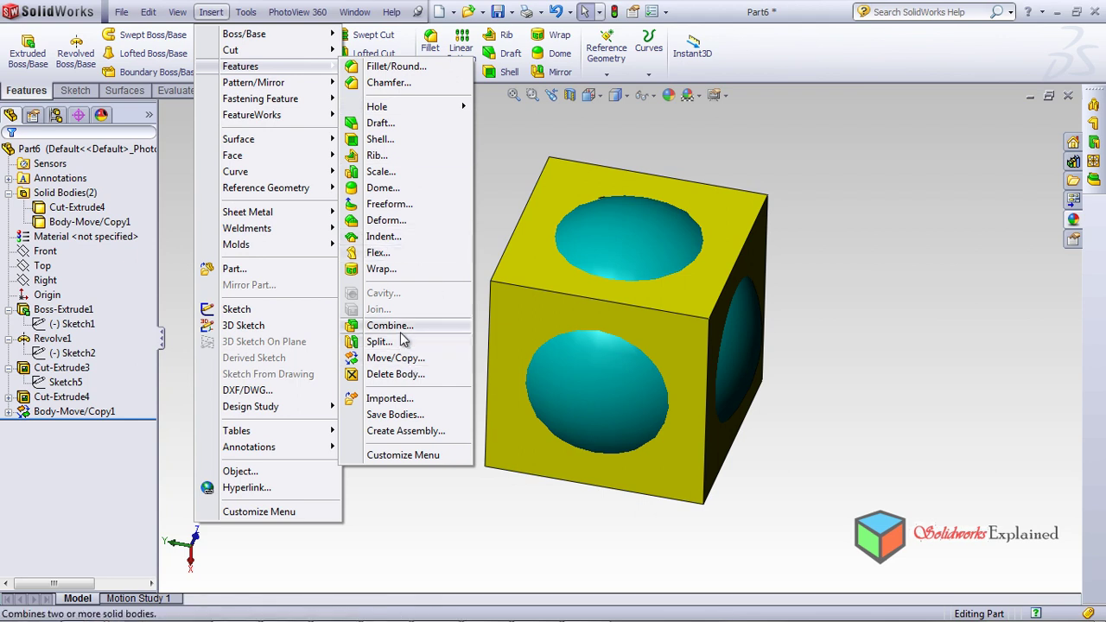
{"action": "left_click", "coordinate": [398, 326]}
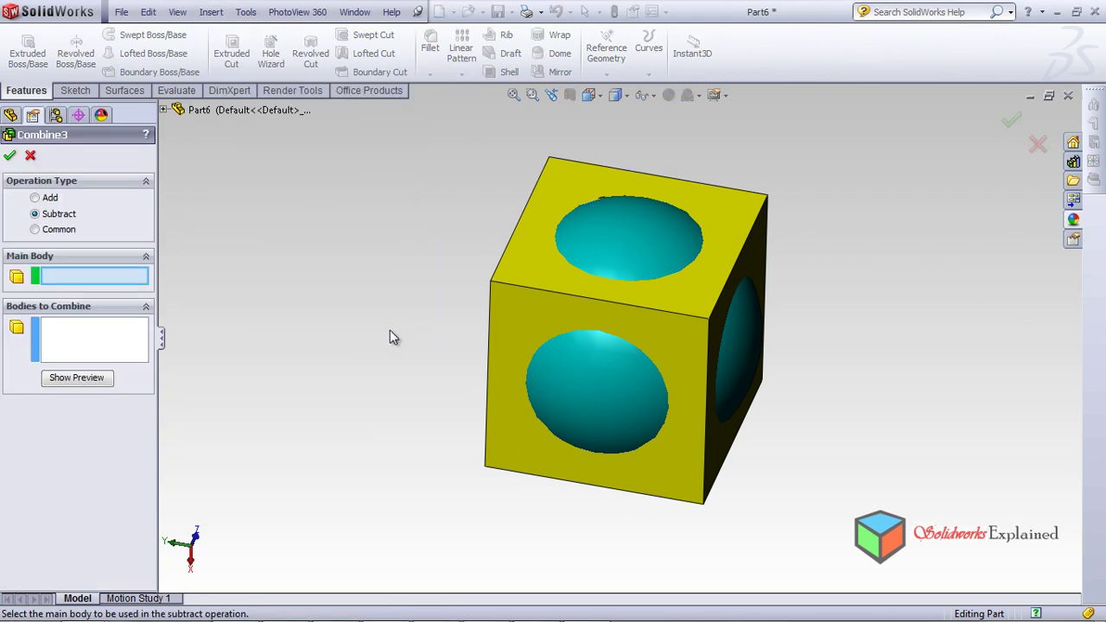
{"action": "left_click", "coordinate": [625, 222]}
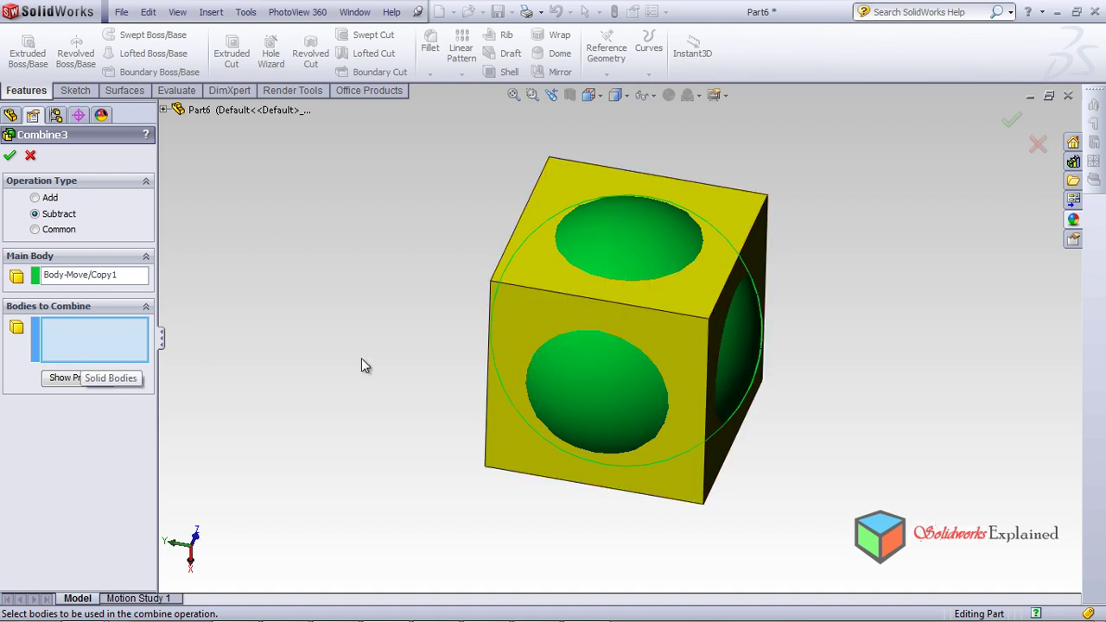
{"action": "left_click", "coordinate": [535, 315]}
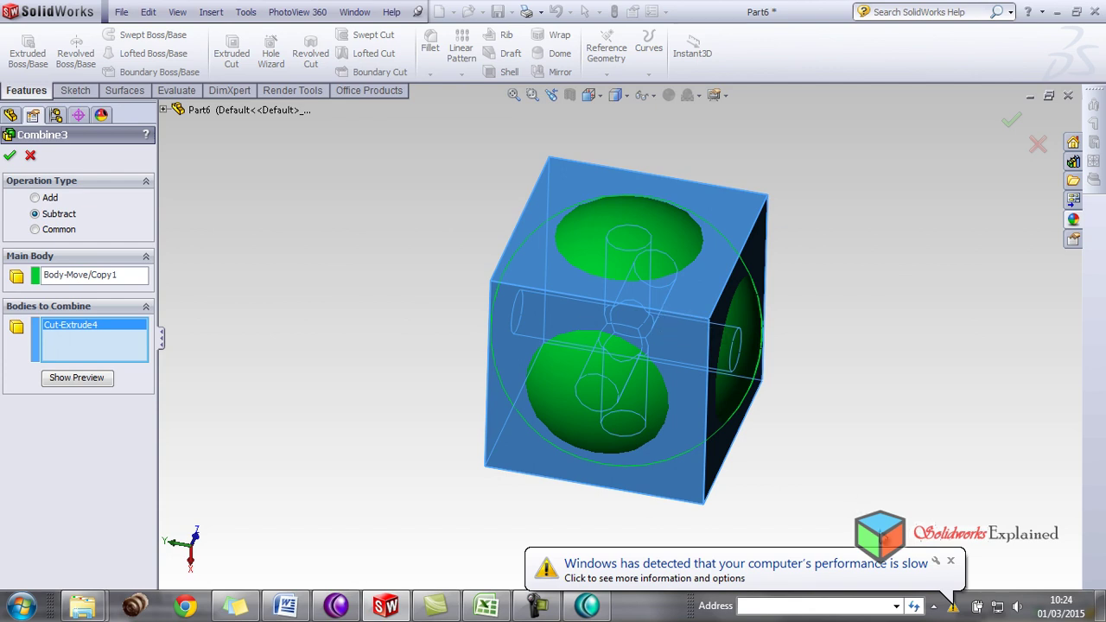
{"action": "left_click", "coordinate": [949, 562]}
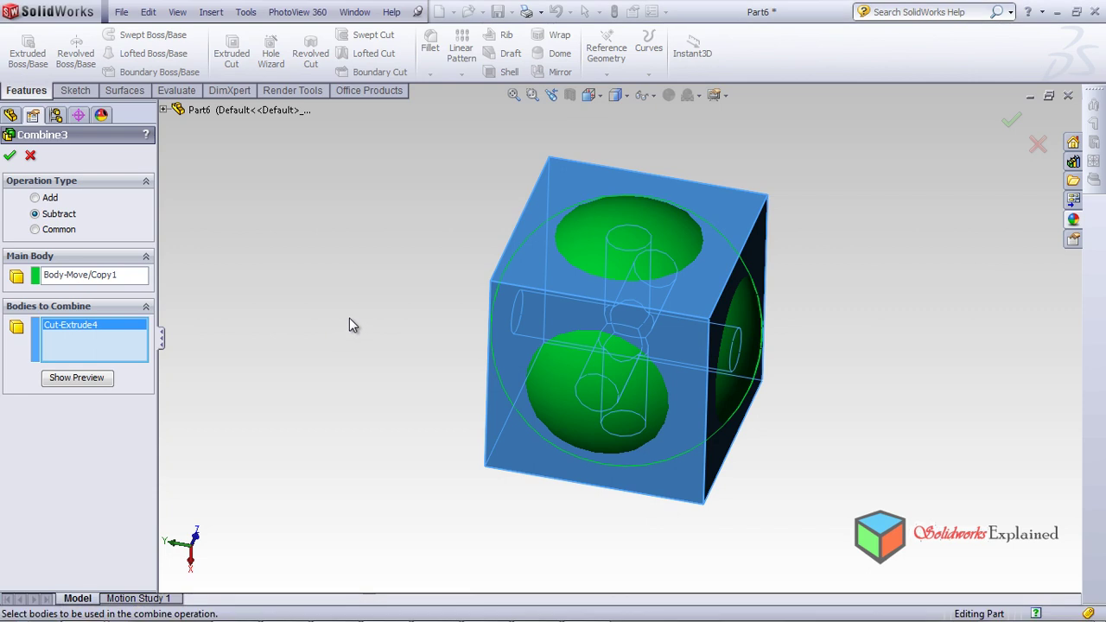
{"action": "left_click", "coordinate": [61, 381]}
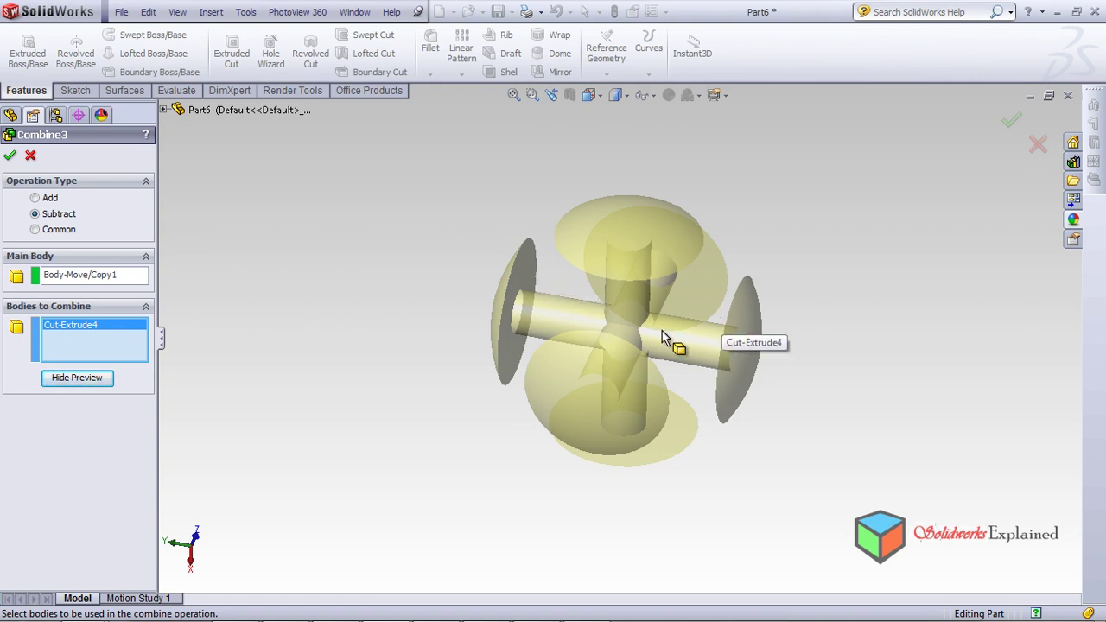
{"action": "left_click", "coordinate": [10, 156]}
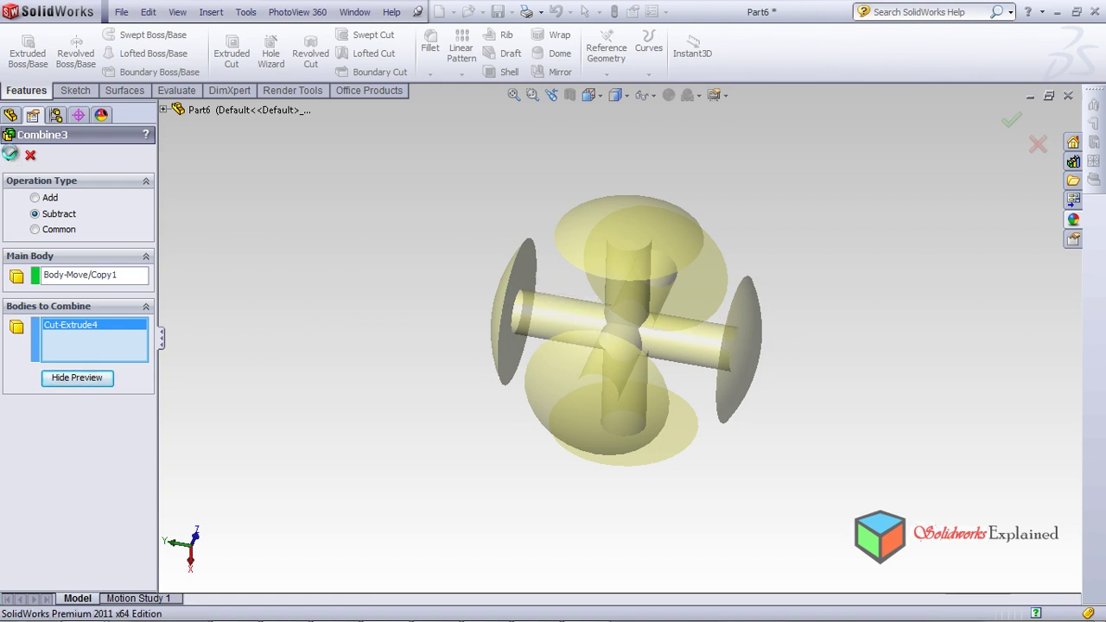
{"action": "middle_click_drag", "start_coordinate": [327, 356], "coordinate": [366, 576]}
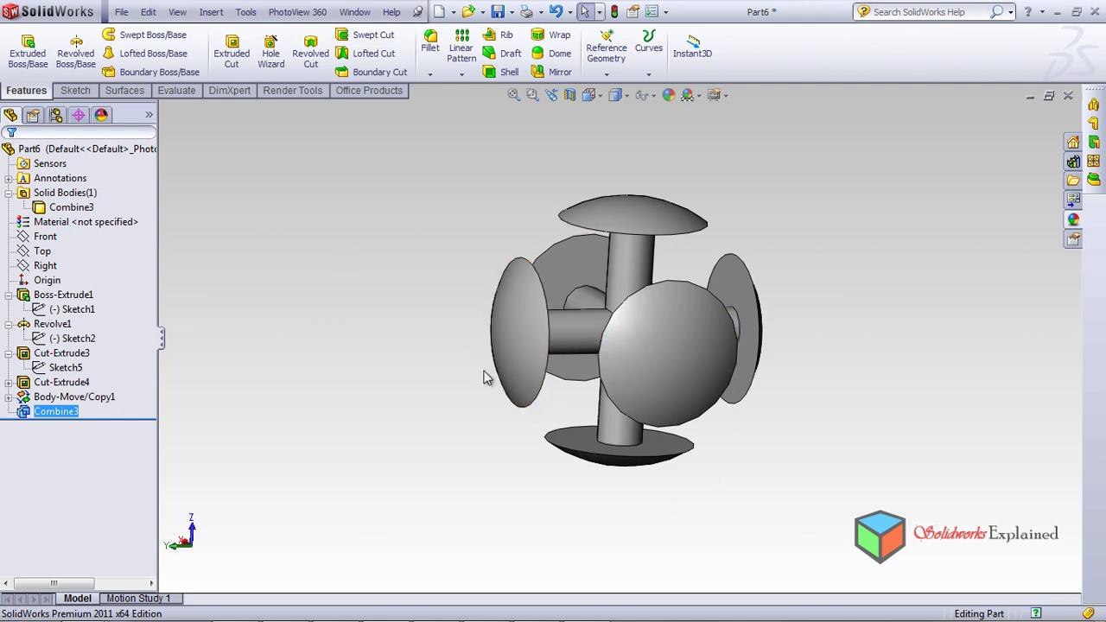
Delete the Combine feature that subtracts the cube from the sphere
{"action": "middle_click_drag", "start_coordinate": [382, 311], "coordinate": [386, 384]}
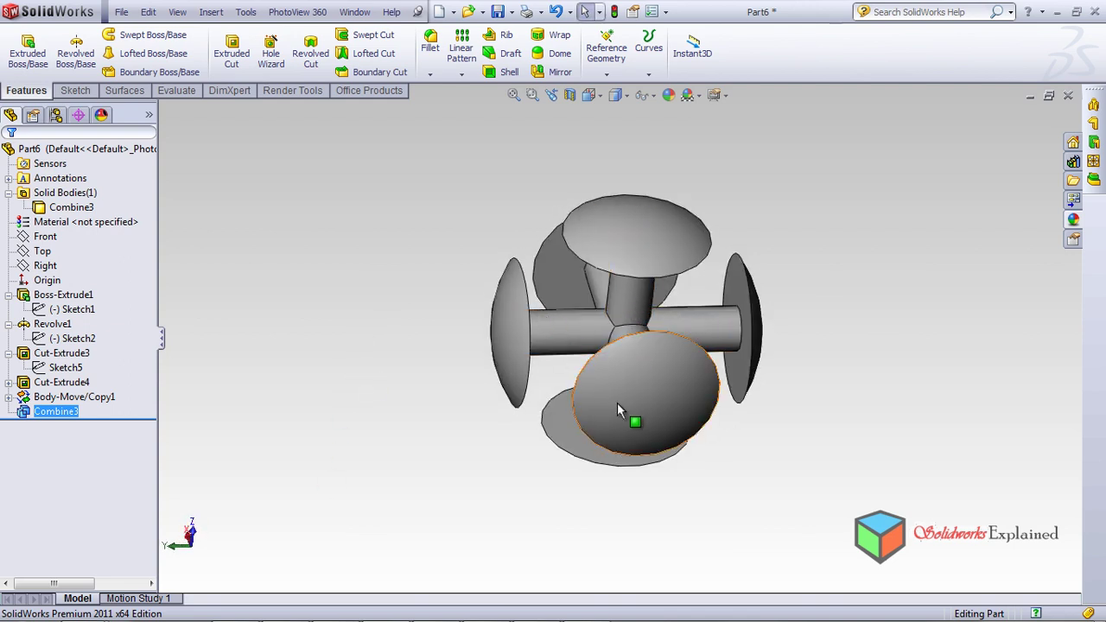
{"action": "middle_click_drag", "start_coordinate": [321, 310], "coordinate": [369, 327]}
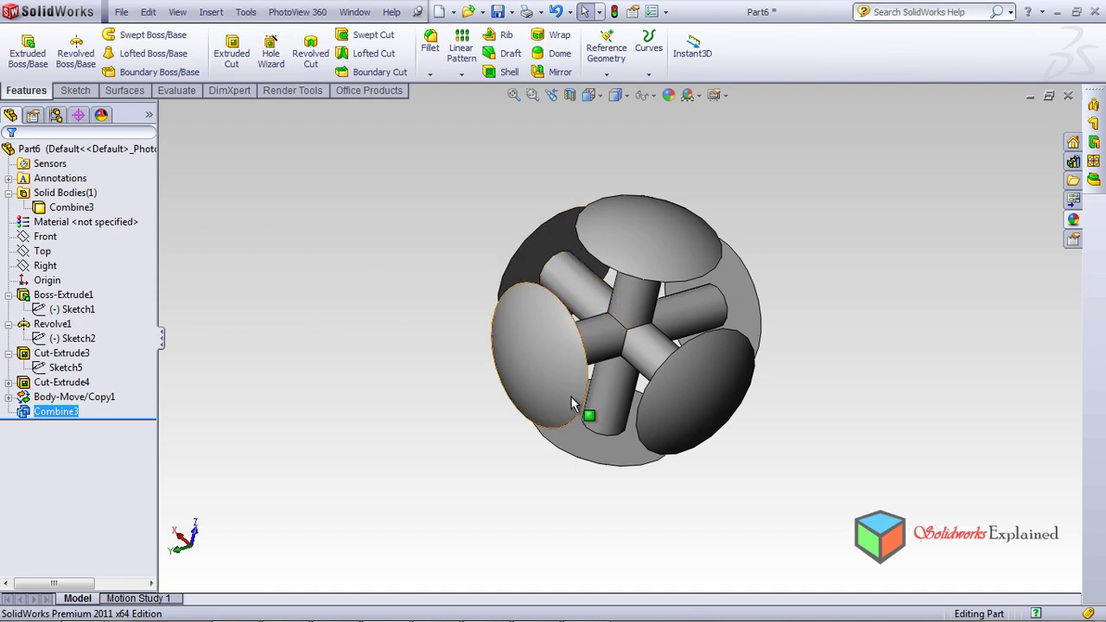
{"action": "middle_click_drag", "start_coordinate": [395, 435], "coordinate": [216, 471]}
{"action": "left_click", "coordinate": [422, 335]}
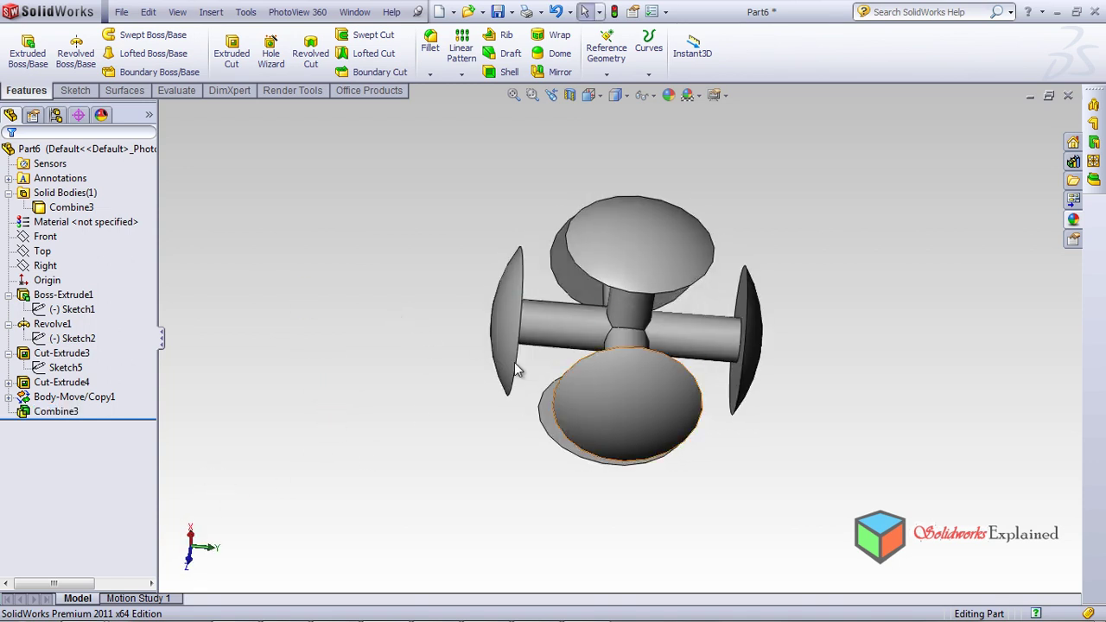
{"action": "middle_click_drag", "start_coordinate": [291, 262], "coordinate": [360, 393]}
{"action": "left_click", "coordinate": [74, 397]}
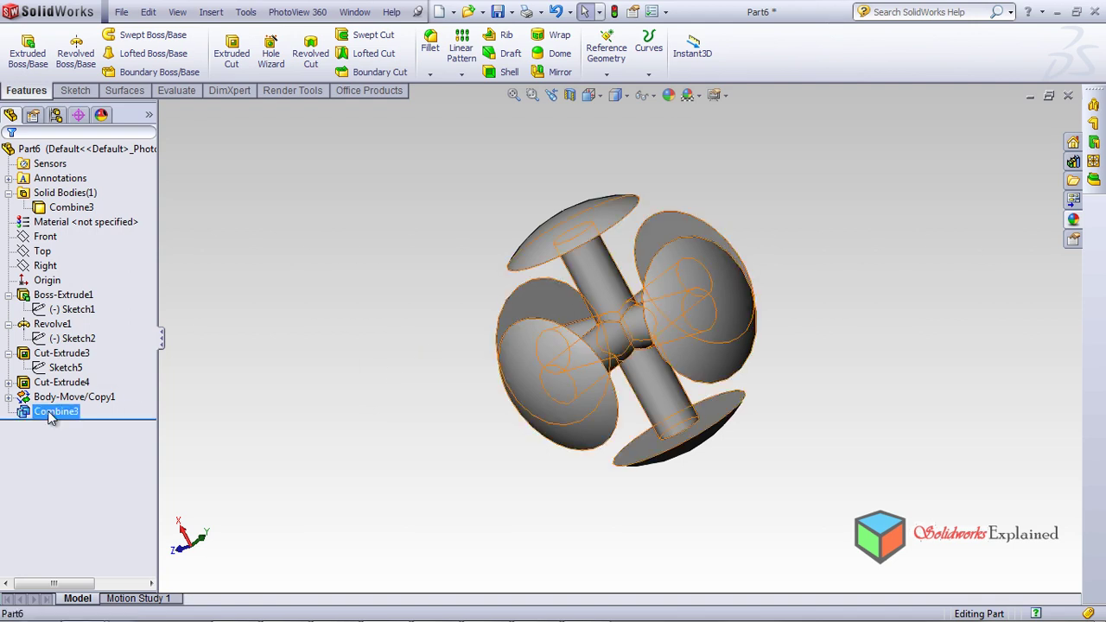
{"action": "left_click", "coordinate": [56, 411], "text": "ctrl"}
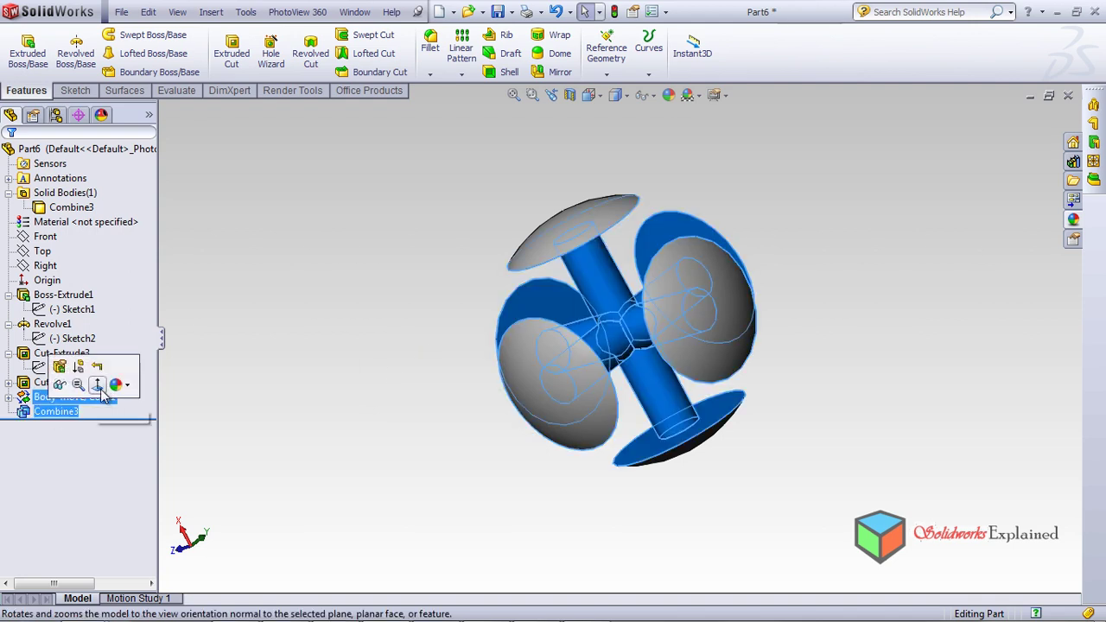
{"action": "right_click", "coordinate": [54, 412]}
{"action": "left_click", "coordinate": [97, 446]}
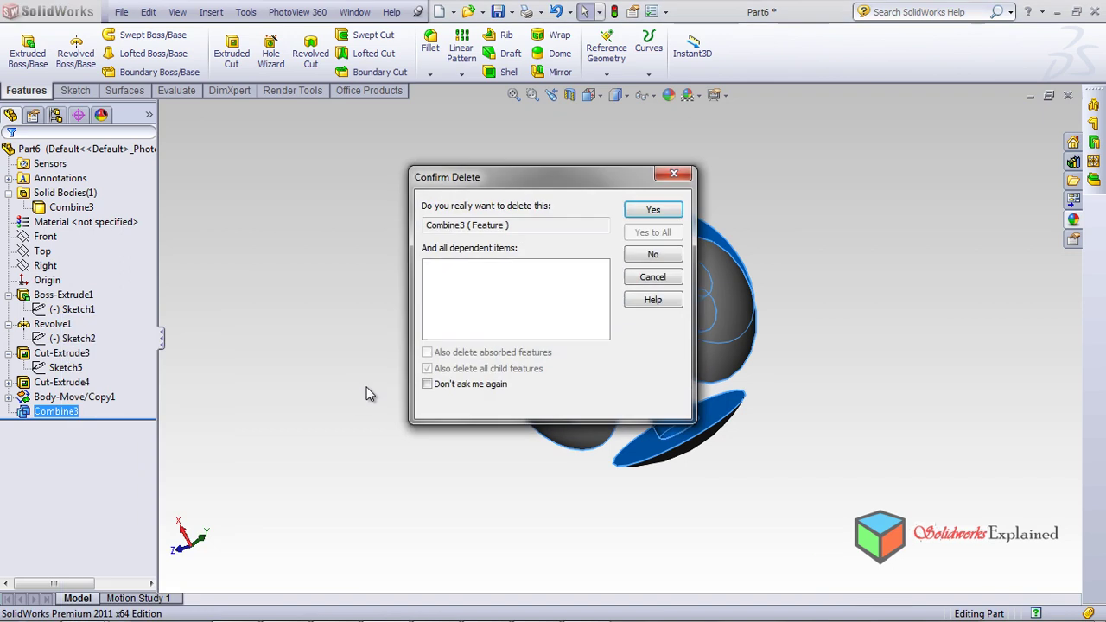
{"action": "left_click", "coordinate": [667, 214]}
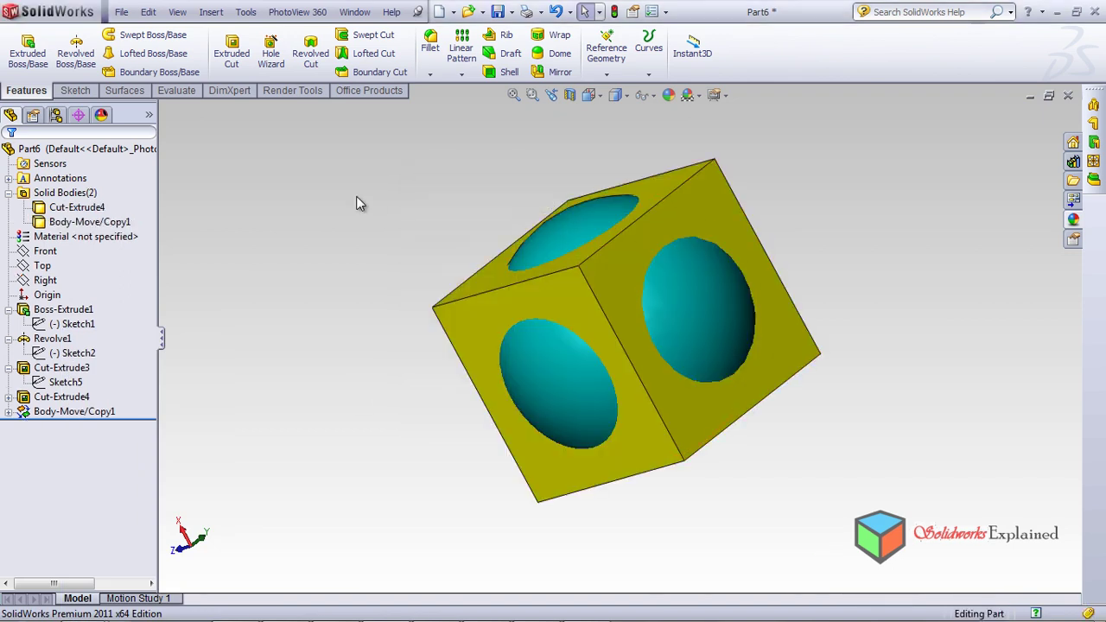
Set up a Combine operation of type Common with the cube and the sphere as the bodies to combine
{"action": "left_click", "coordinate": [211, 11]}
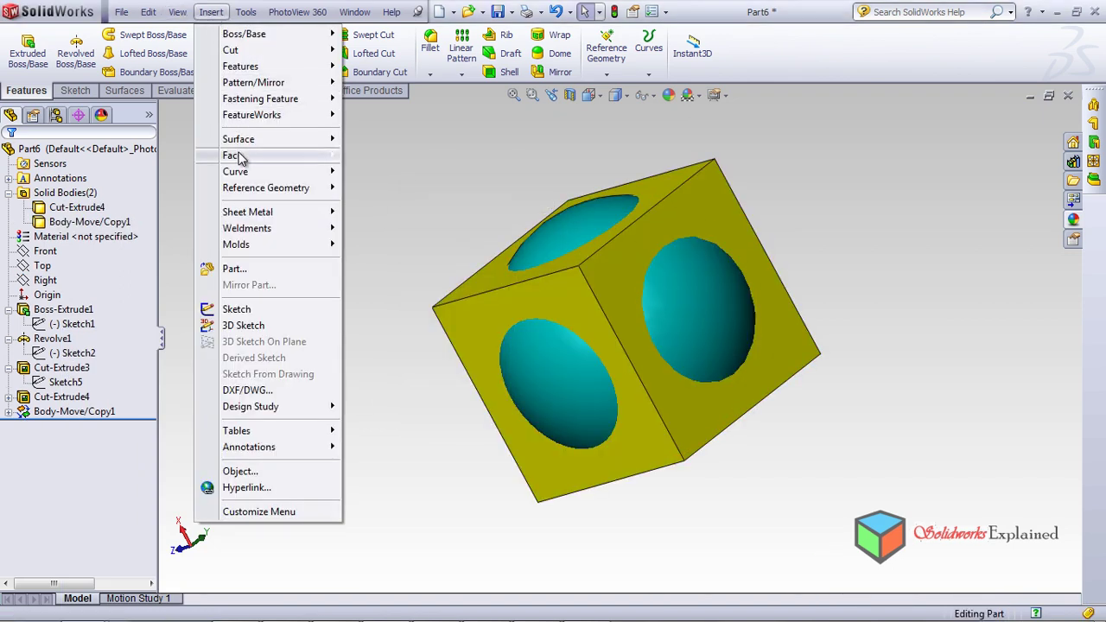
{"action": "mouse_move", "coordinate": [246, 195]}
{"action": "mouse_move", "coordinate": [246, 66]}
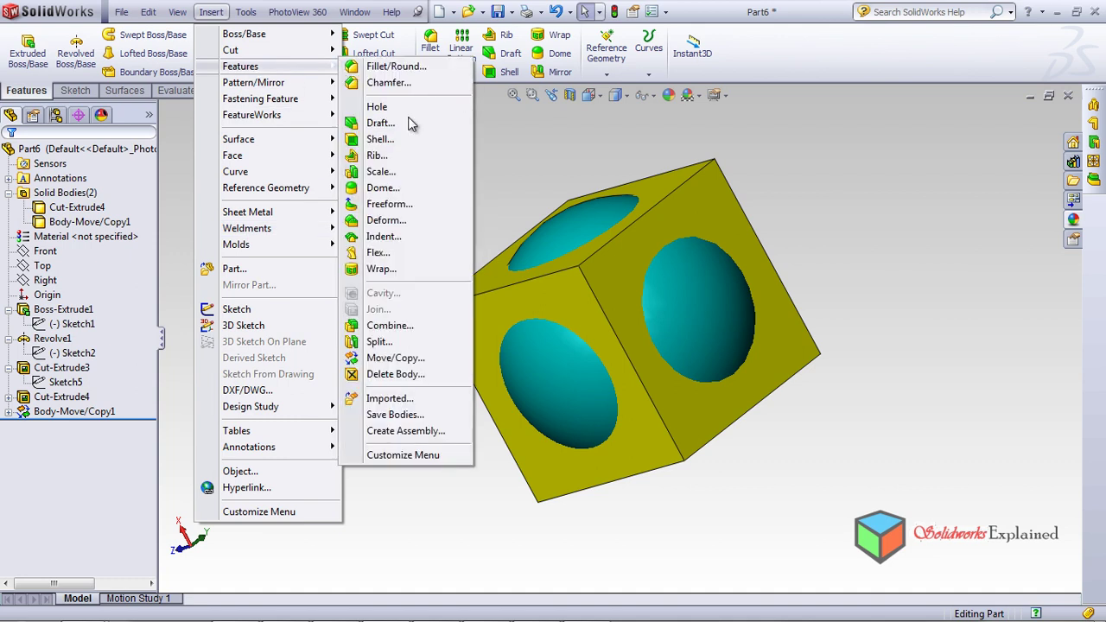
{"action": "left_click", "coordinate": [391, 326]}
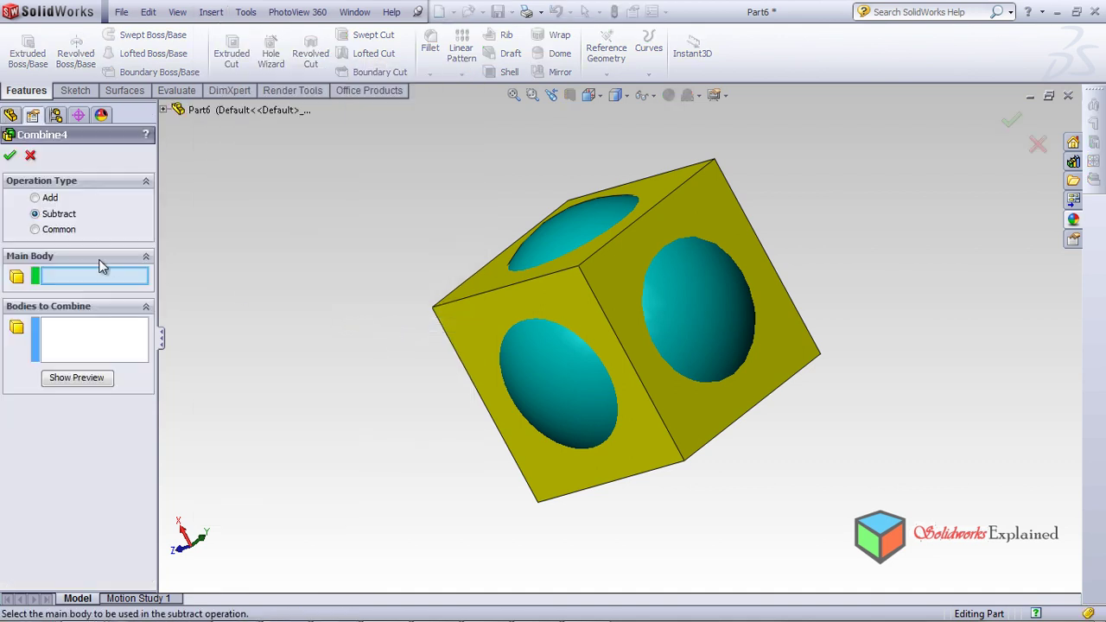
{"action": "left_click", "coordinate": [59, 229]}
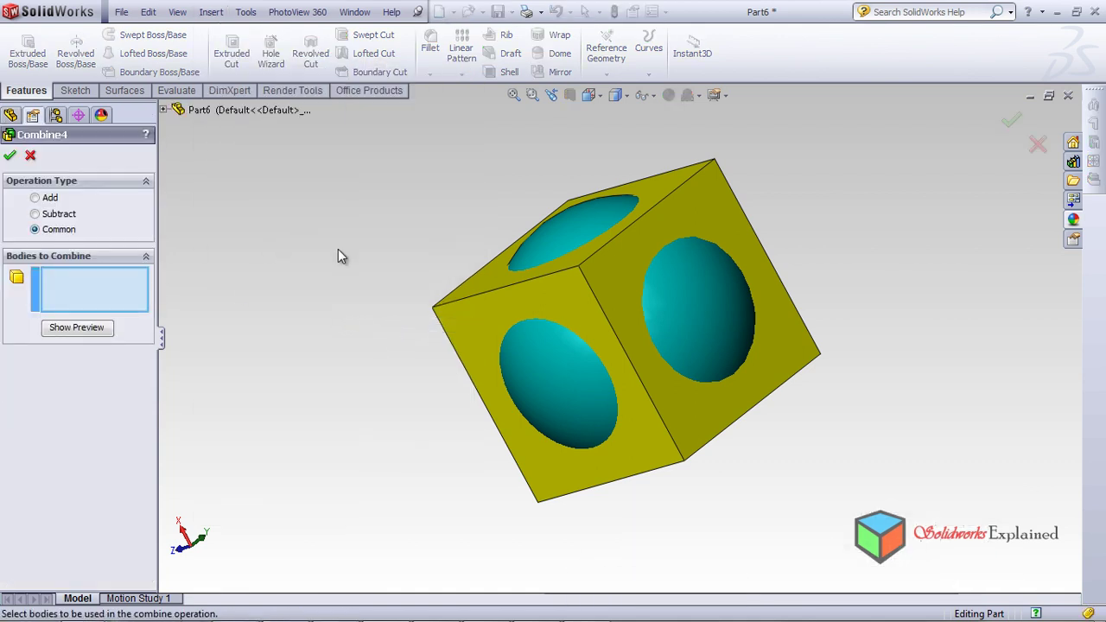
{"action": "mouse_move", "coordinate": [379, 404]}
{"action": "middle_mouse_down"}
{"action": "mouse_move", "coordinate": [421, 373]}
{"action": "mouse_move", "coordinate": [383, 407]}
{"action": "mouse_move", "coordinate": [386, 398]}
{"action": "middle_mouse_up"}
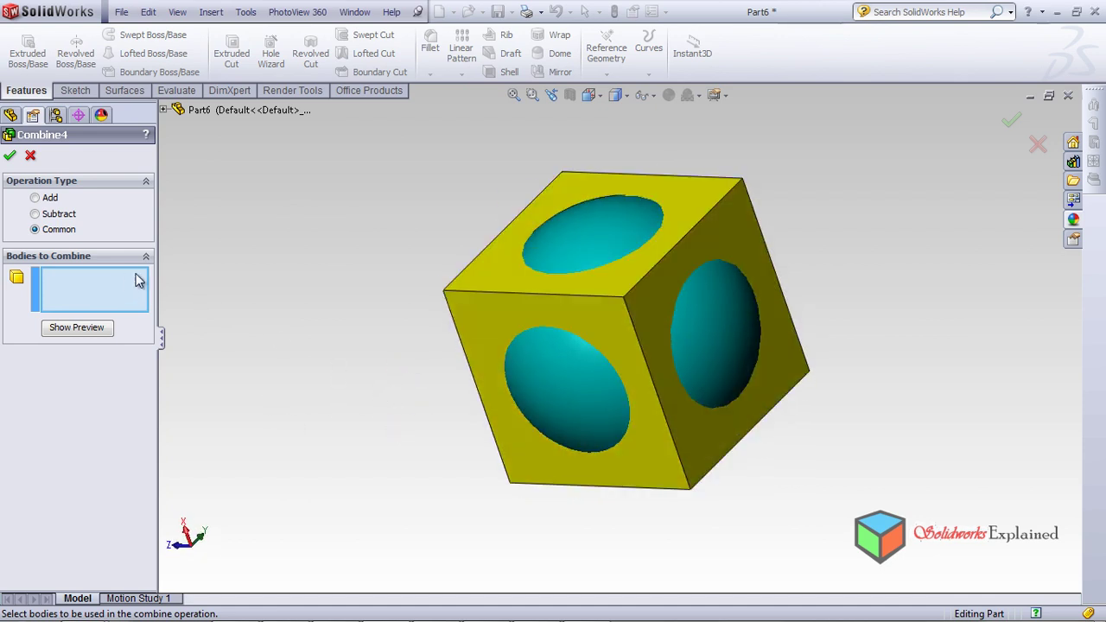
{"action": "left_click", "coordinate": [475, 305]}
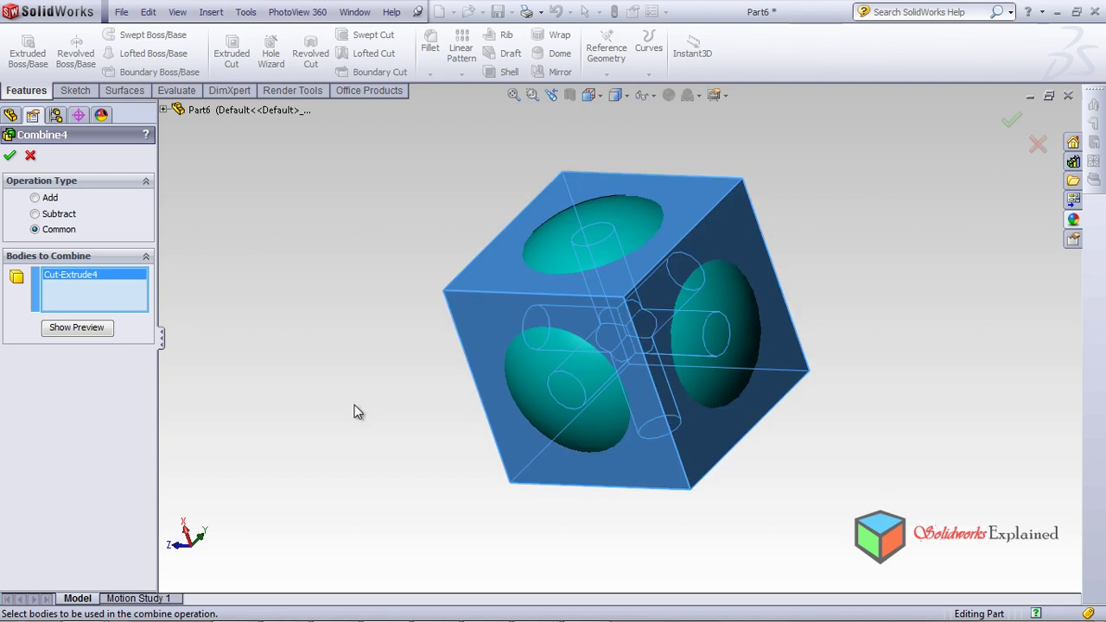
{"action": "middle_click_drag", "start_coordinate": [184, 355], "coordinate": [415, 585]}
{"action": "left_click", "coordinate": [552, 245]}
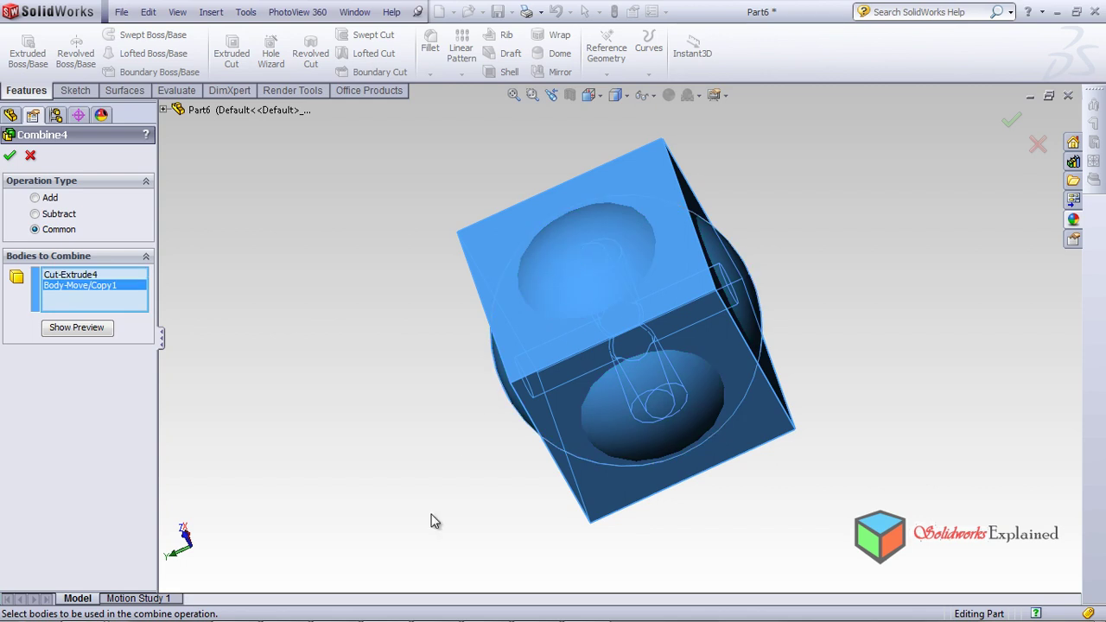
Preview and accept the Common combination of the cube and sphere, and inspect the resulting body from several sides
{"action": "middle_click_drag", "start_coordinate": [324, 273], "coordinate": [395, 519]}
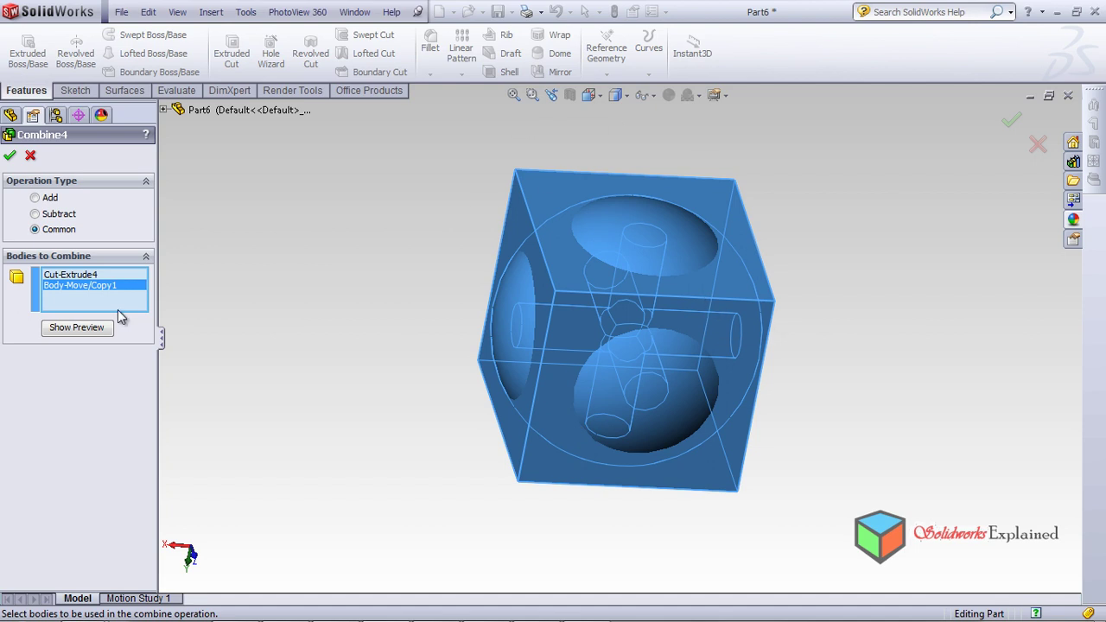
{"action": "left_click", "coordinate": [93, 333]}
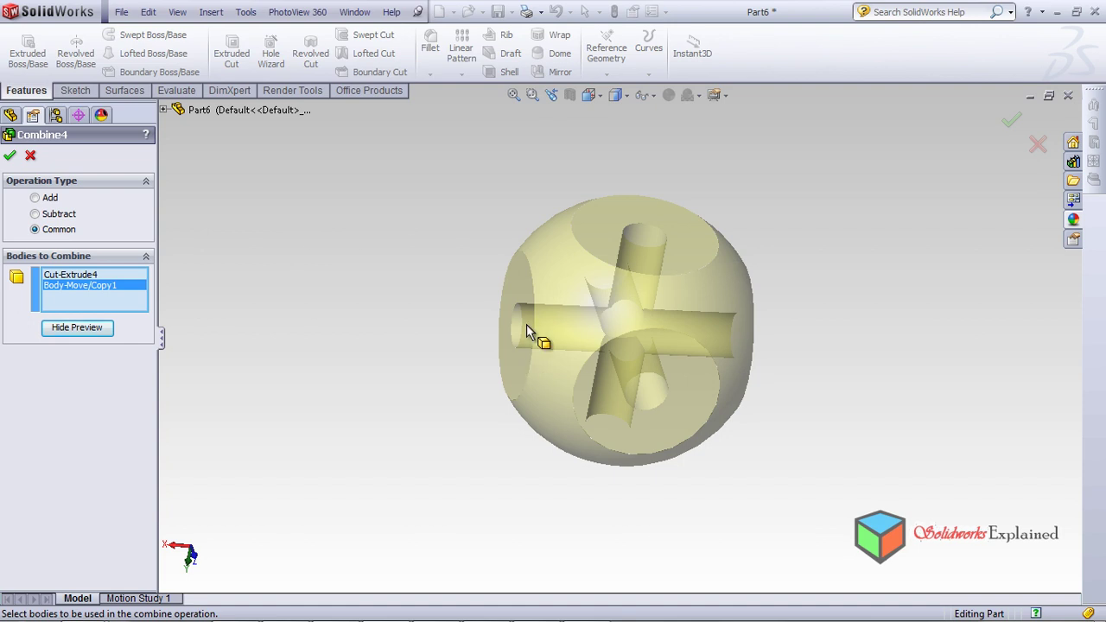
{"action": "left_click", "coordinate": [9, 156]}
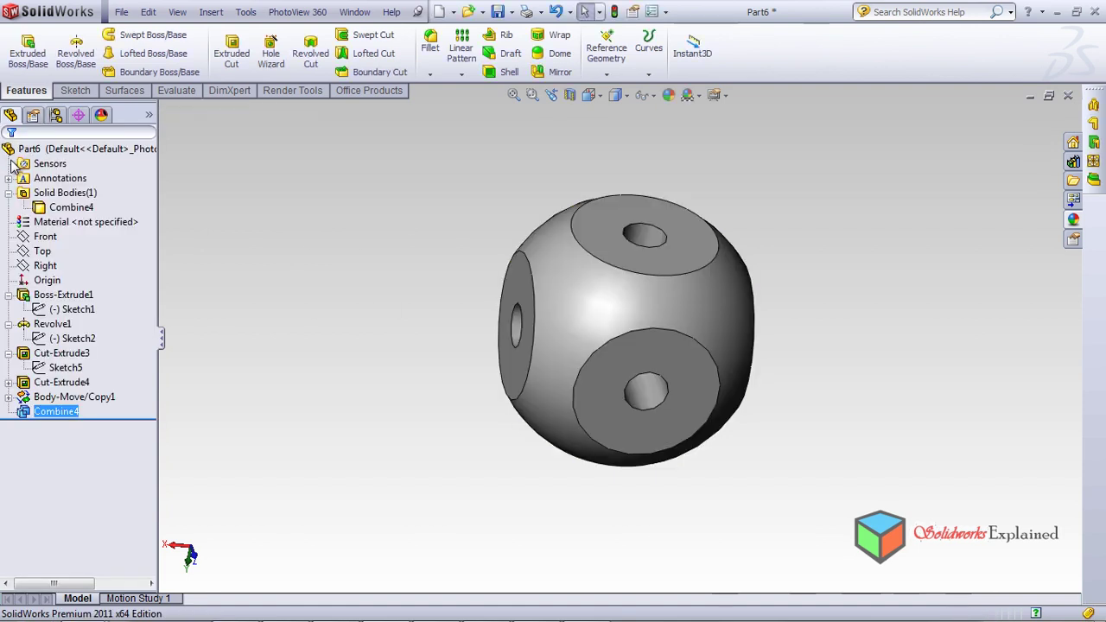
{"action": "middle_click_drag", "start_coordinate": [376, 309], "coordinate": [411, 368]}
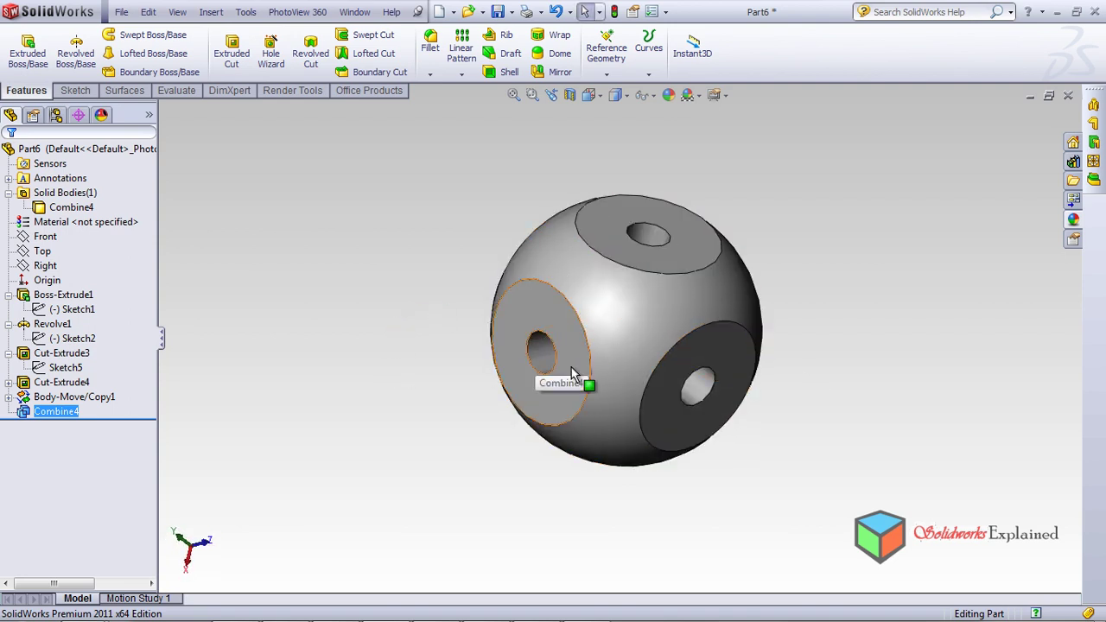
{"action": "middle_click_drag", "start_coordinate": [736, 457], "coordinate": [585, 410]}
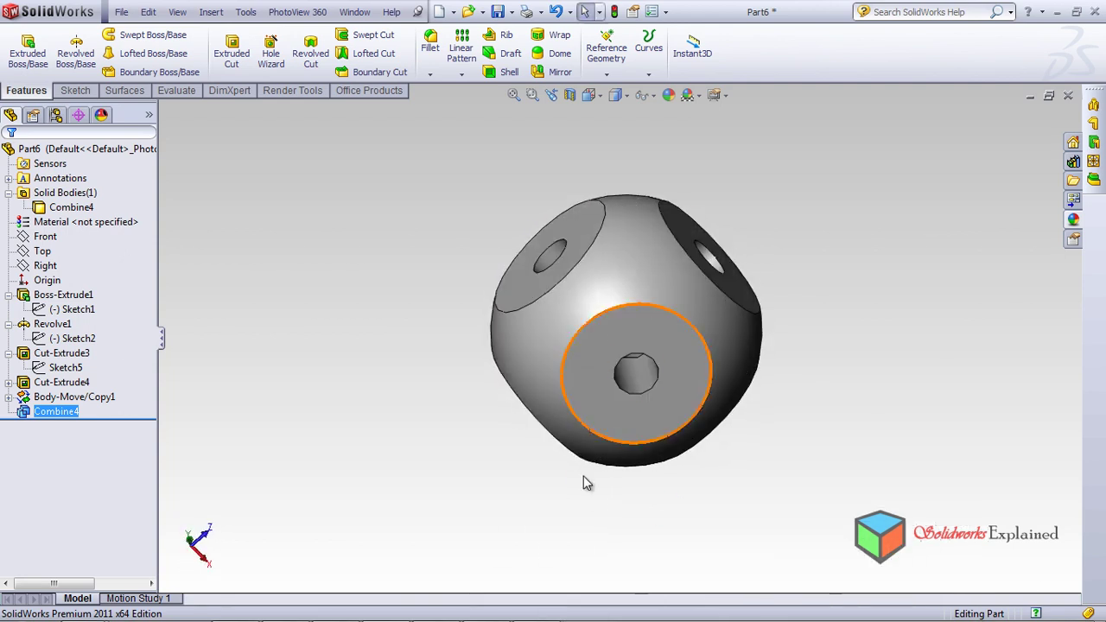
Examine the combined body's interior with a temporary section view on the Front plane offset about 29 mm, and discard the section
{"action": "left_click", "coordinate": [569, 95]}
{"action": "middle_click_drag", "start_coordinate": [535, 439], "coordinate": [553, 363]}
{"action": "left_click_drag", "start_coordinate": [553, 362], "coordinate": [654, 350]}
{"action": "middle_click_drag", "start_coordinate": [844, 213], "coordinate": [570, 419]}
{"action": "middle_click_drag", "start_coordinate": [634, 495], "coordinate": [527, 112]}
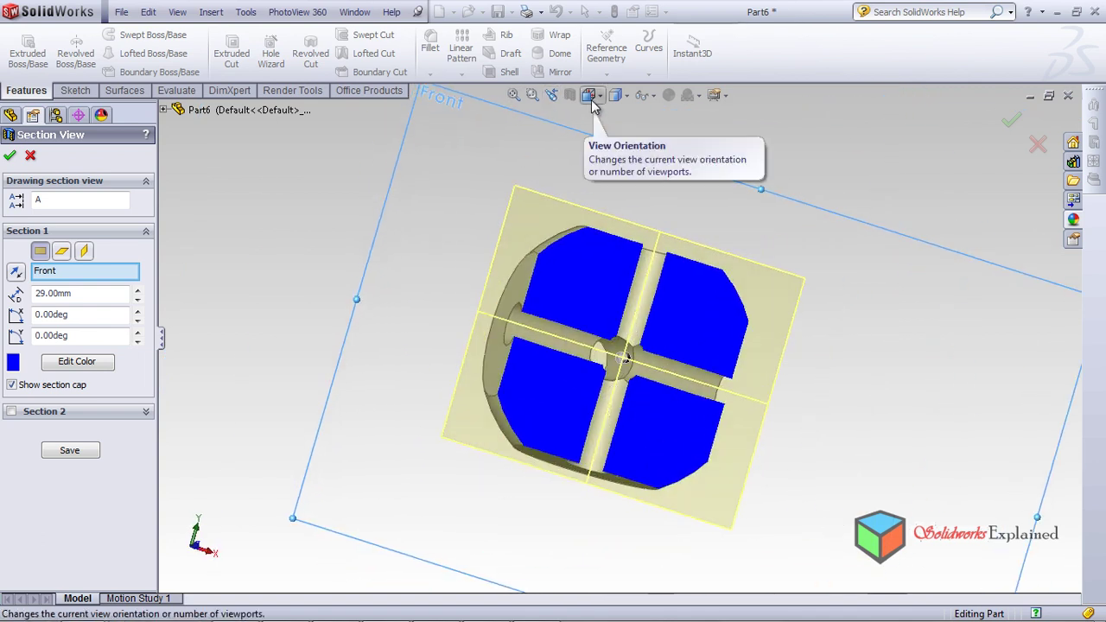
{"action": "left_click", "coordinate": [32, 157]}
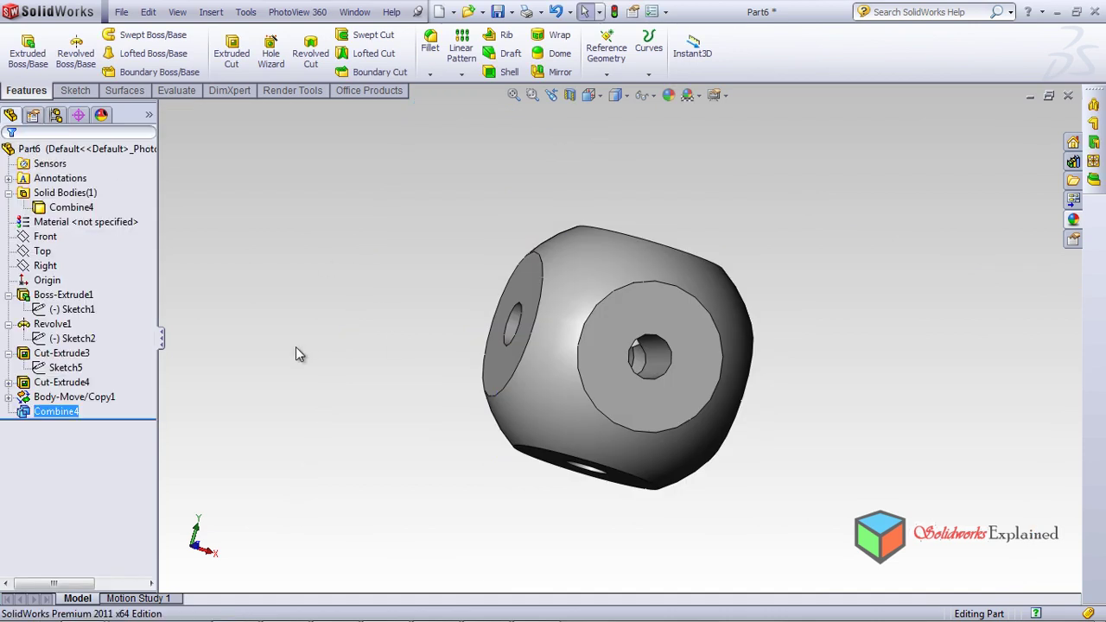
Show the combined body in wireframe and examine the crossing holes inside it
{"action": "left_click", "coordinate": [594, 101]}
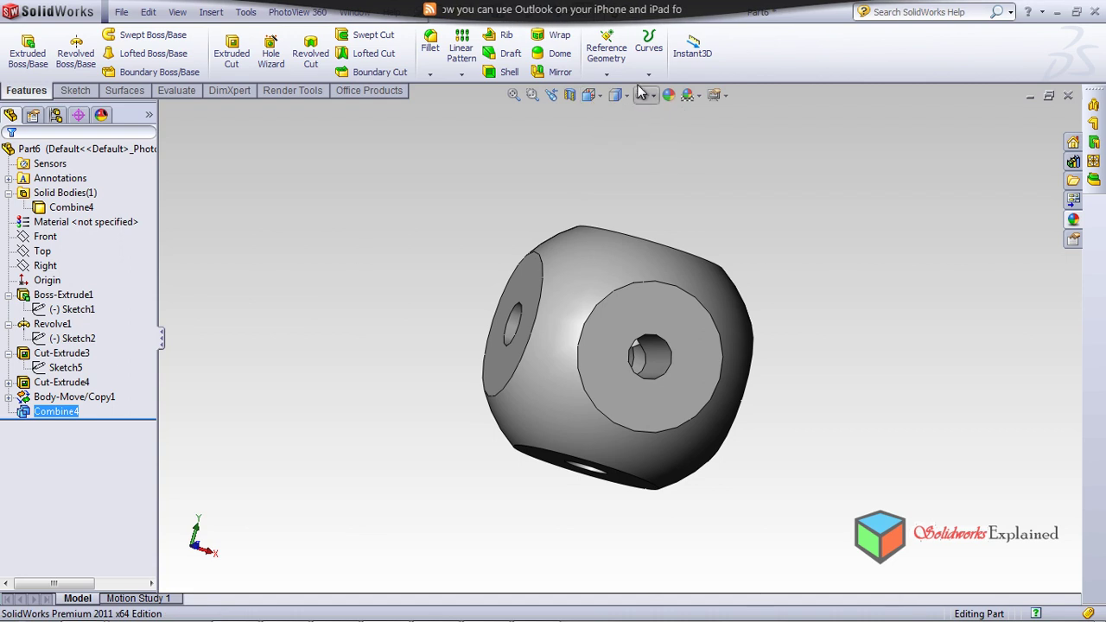
{"action": "left_click", "coordinate": [616, 97]}
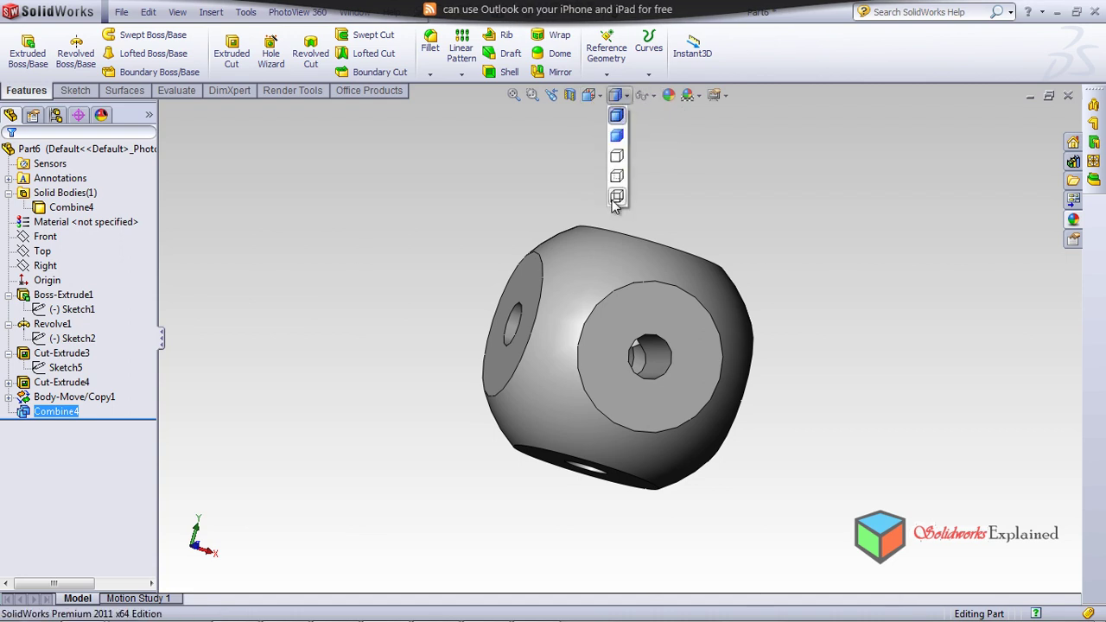
{"action": "left_click", "coordinate": [616, 198]}
{"action": "middle_click_drag", "start_coordinate": [765, 301], "coordinate": [659, 451]}
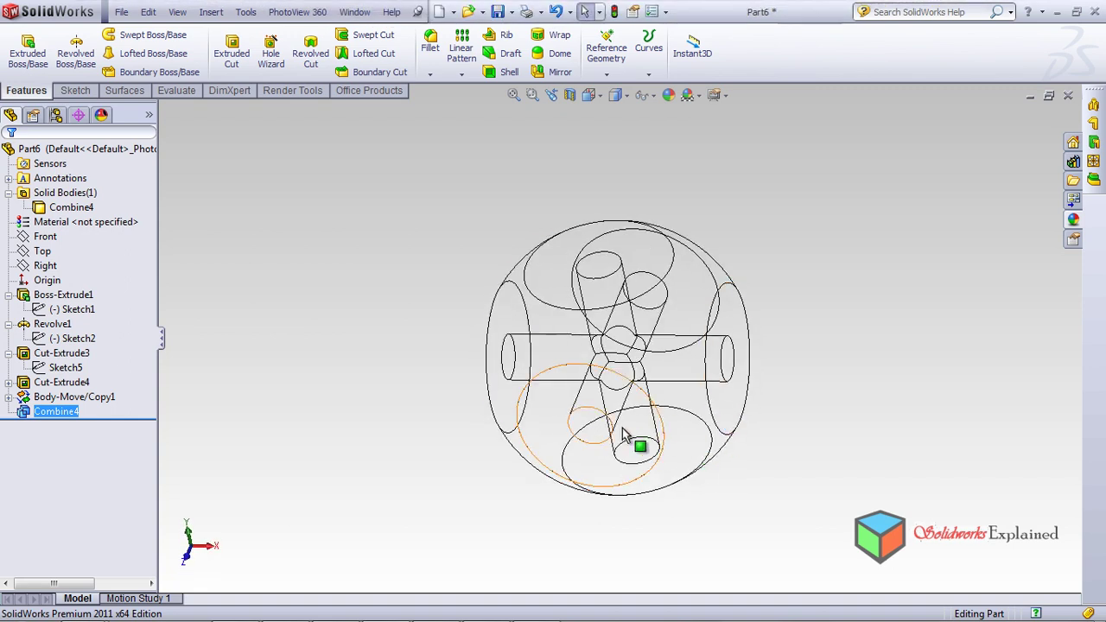
Try to dimension the faces and holes of the combined body with Smart Dimension
{"action": "left_click", "coordinate": [74, 91]}
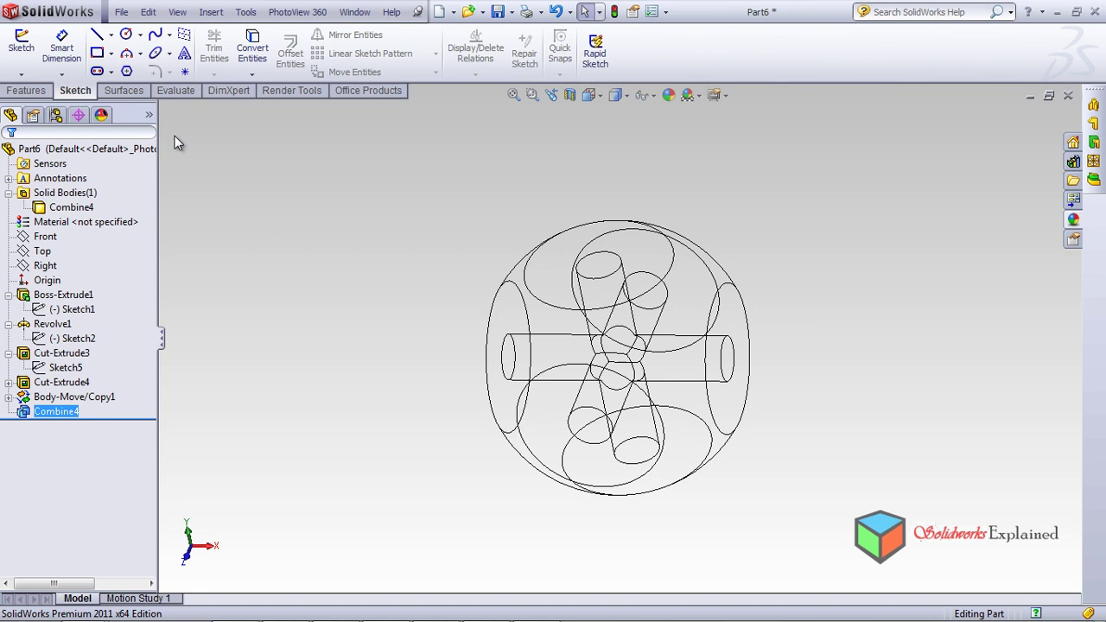
{"action": "left_click", "coordinate": [62, 48]}
{"action": "scroll", "coordinate": [597, 332], "scroll_direction": "down", "scroll_amount": 5}
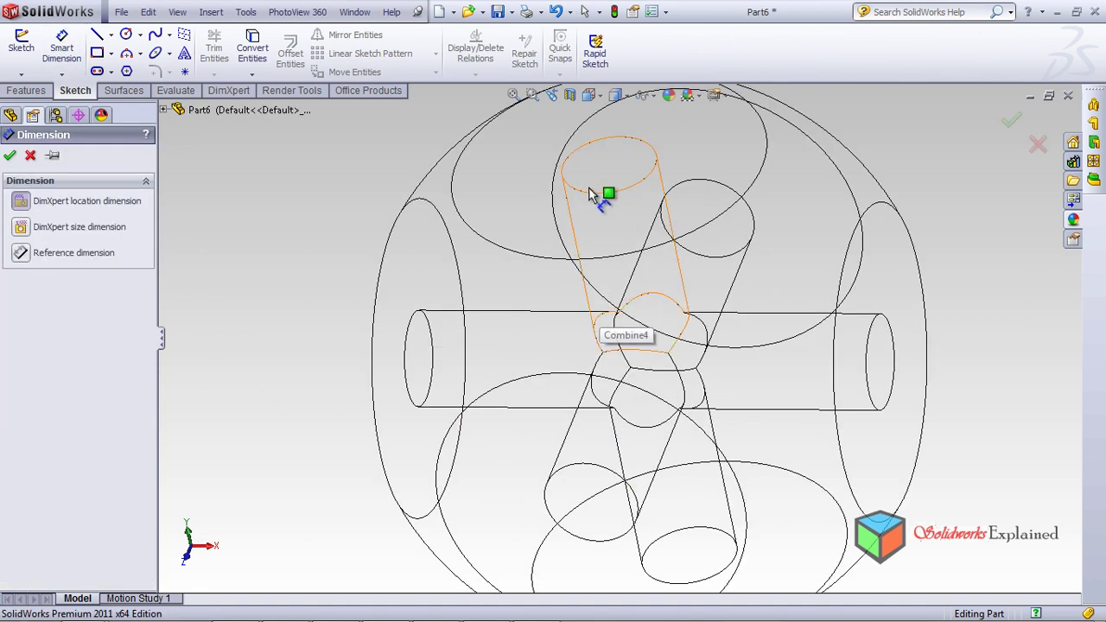
{"action": "key", "text": "Escape"}
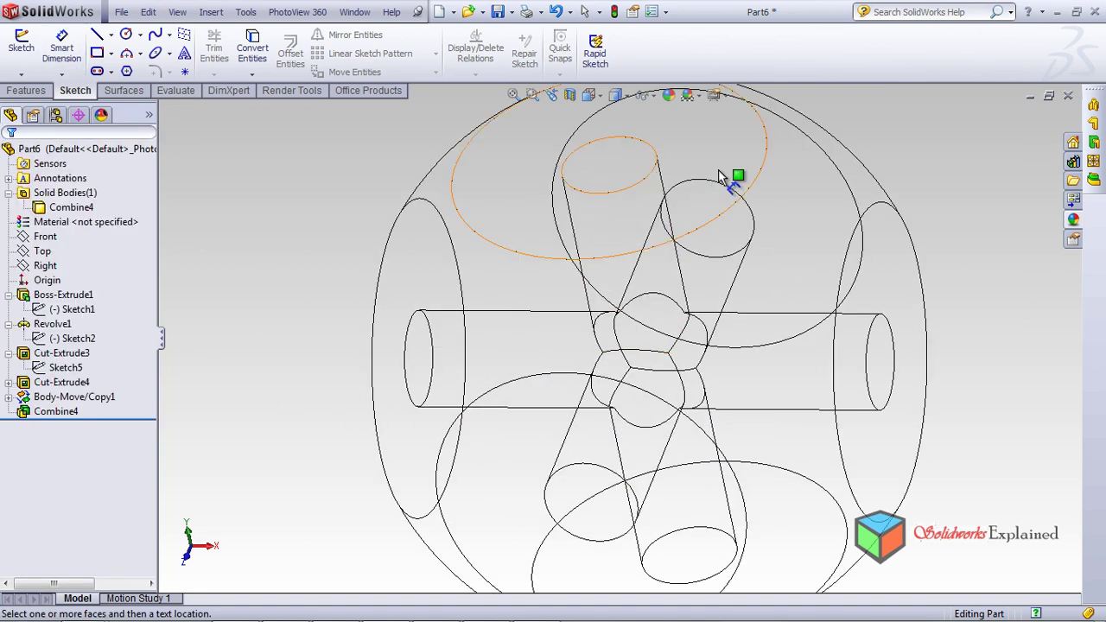
{"action": "middle_click_drag", "start_coordinate": [686, 177], "coordinate": [427, 318]}
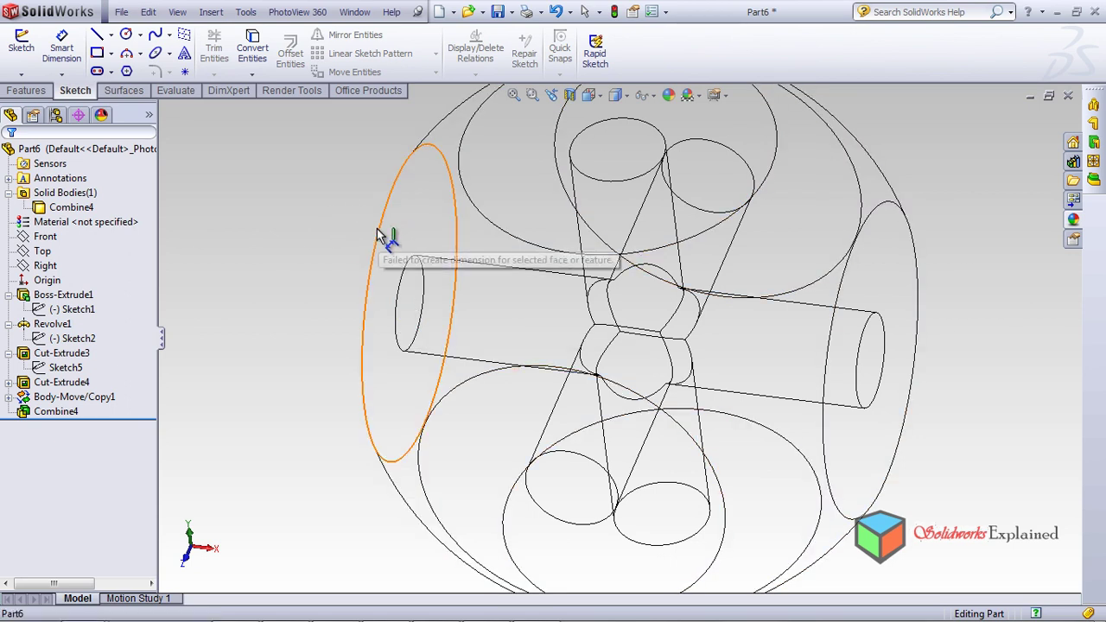
{"action": "middle_click_drag", "start_coordinate": [562, 338], "coordinate": [482, 235]}
{"action": "key", "text": "f"}
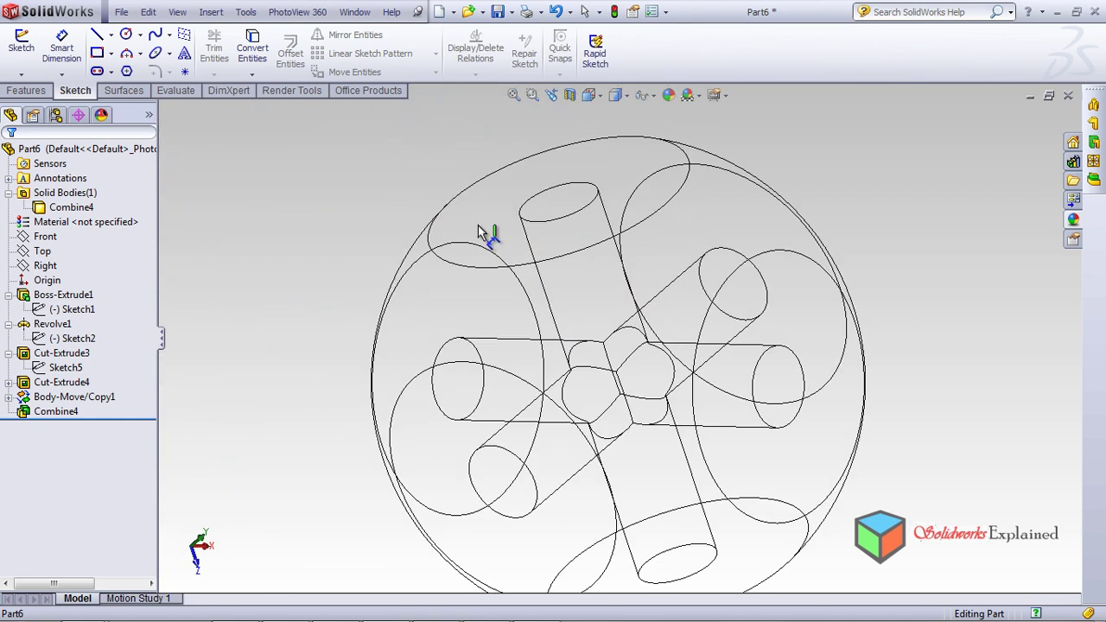
{"action": "left_click", "coordinate": [54, 48]}
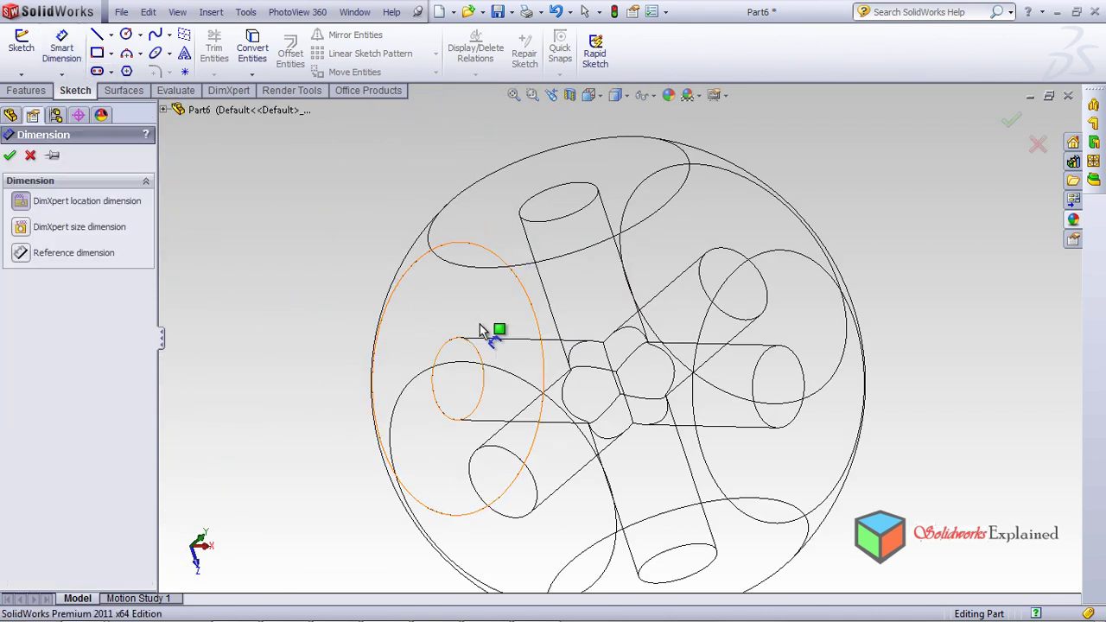
{"action": "key", "text": "Escape"}
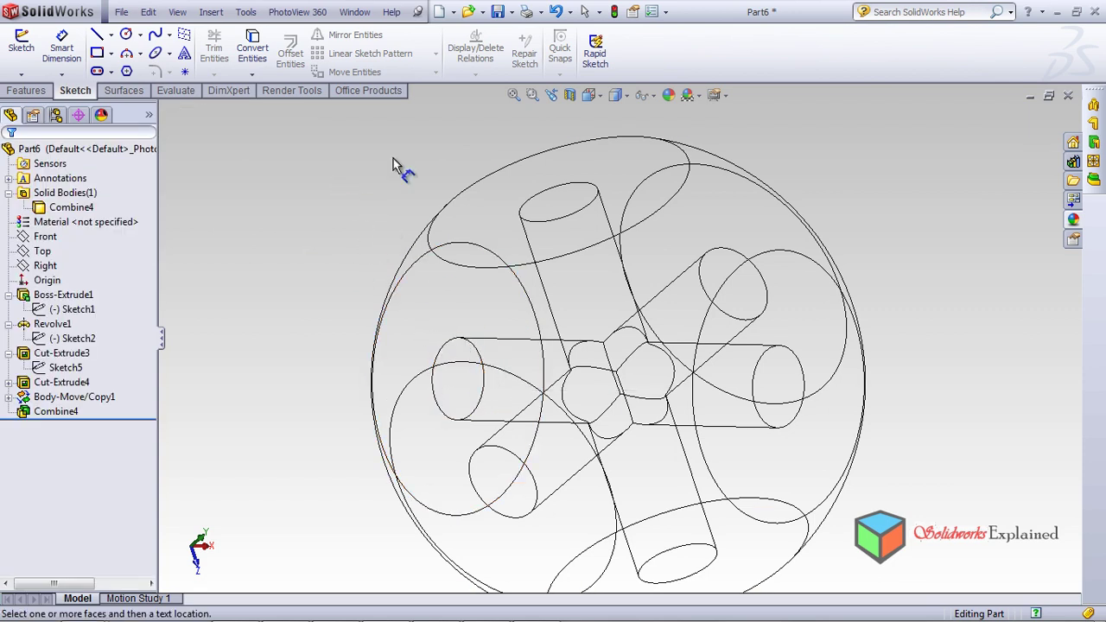
Switch the display style of the combined body back to Shaded With Edges
{"action": "left_click", "coordinate": [627, 95]}
{"action": "left_click", "coordinate": [617, 132]}
{"action": "scroll", "coordinate": [621, 143], "scroll_direction": "up", "scroll_amount": 3}
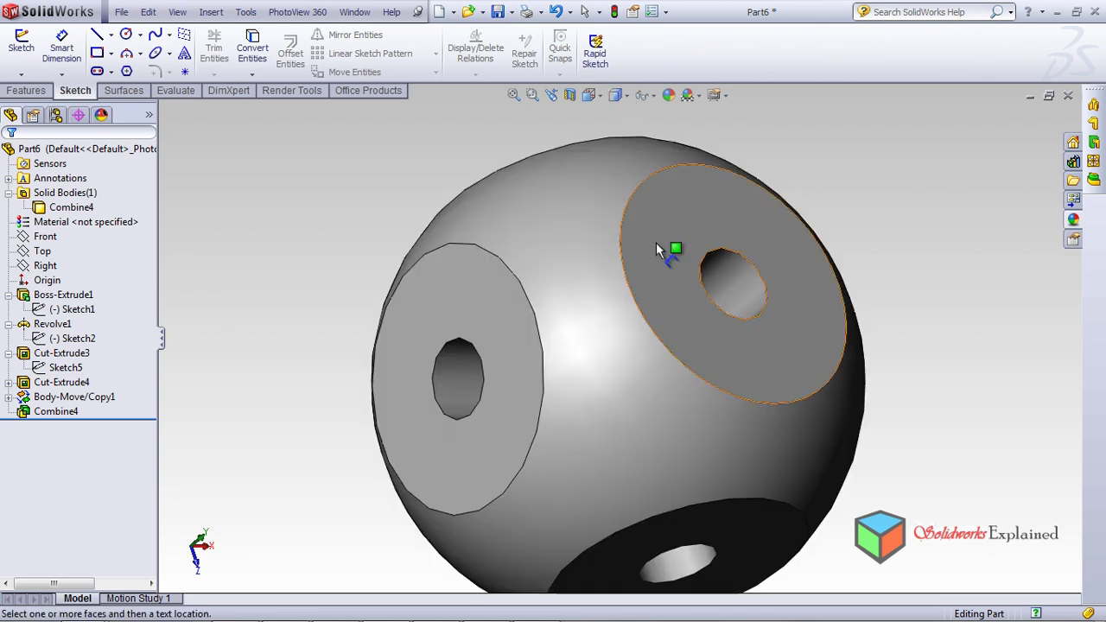
{"action": "scroll", "coordinate": [652, 362], "scroll_direction": "down", "scroll_amount": 6}
{"action": "scroll", "coordinate": [637, 373], "scroll_direction": "up", "scroll_amount": 7}
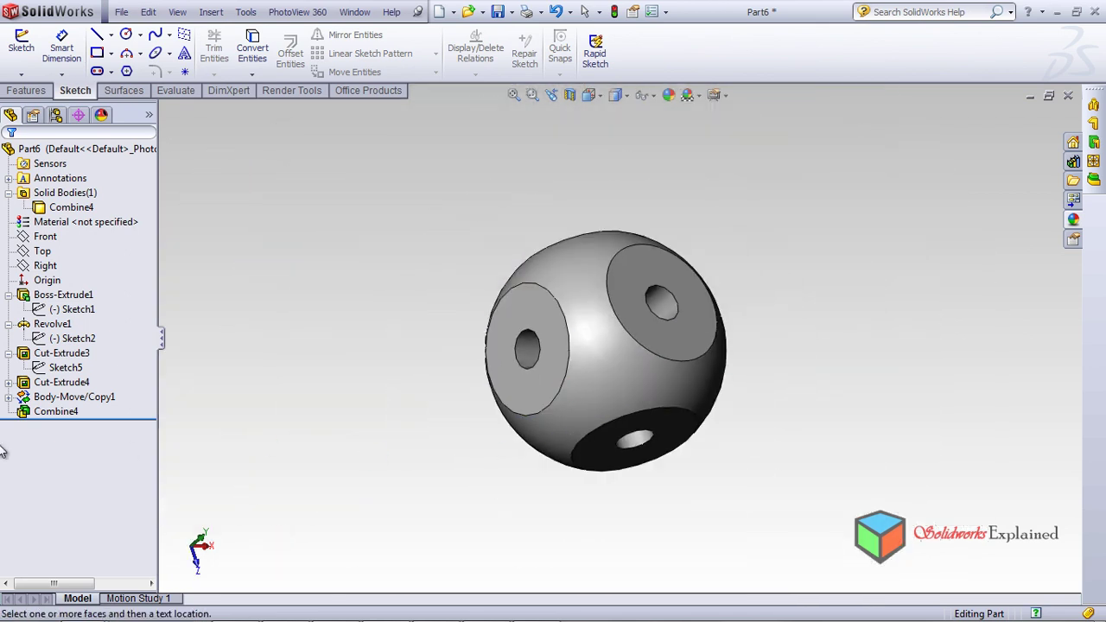
Check the Combine feature and the Solid Bodies folder, and highlight the combined body listed there
{"action": "left_click", "coordinate": [55, 413]}
{"action": "left_click", "coordinate": [59, 426]}
{"action": "left_click", "coordinate": [54, 193]}
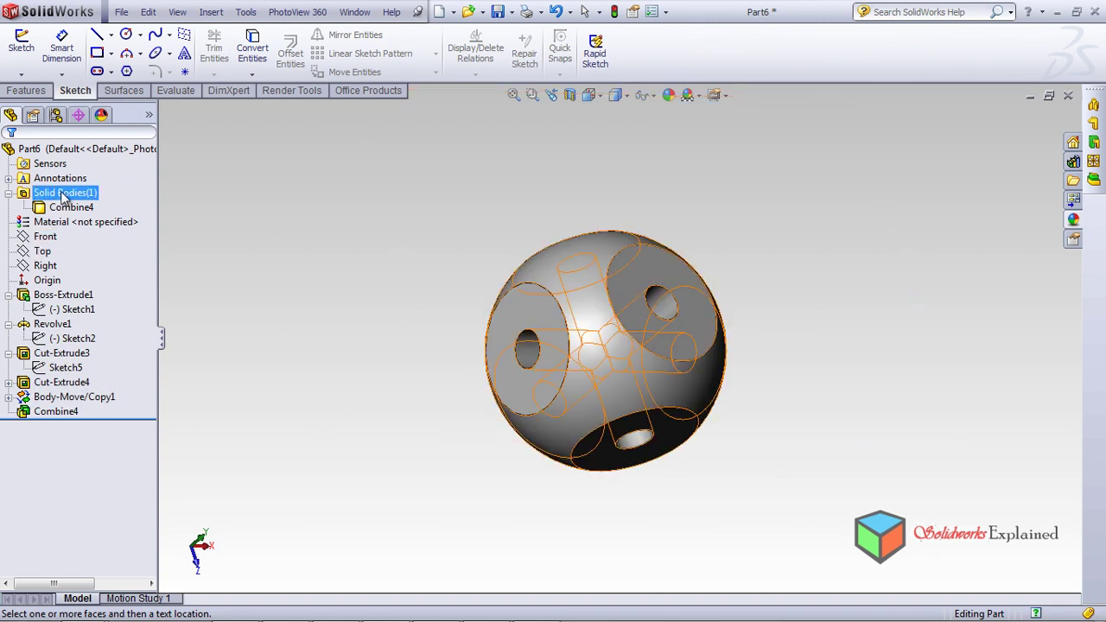
{"action": "left_click", "coordinate": [8, 193]}
{"action": "left_click", "coordinate": [8, 193]}
{"action": "left_click", "coordinate": [82, 208]}
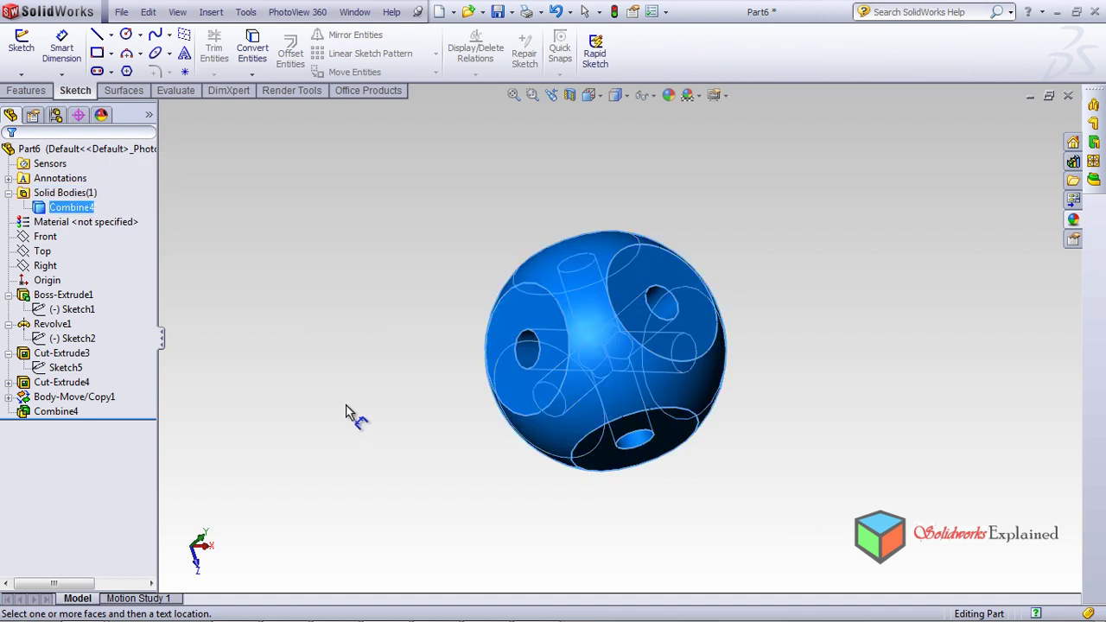
Delete the combined solid body listed in the Solid Bodies folder using Delete Body
{"action": "middle_click_drag", "start_coordinate": [257, 279], "coordinate": [279, 353]}
{"action": "left_click", "coordinate": [237, 291]}
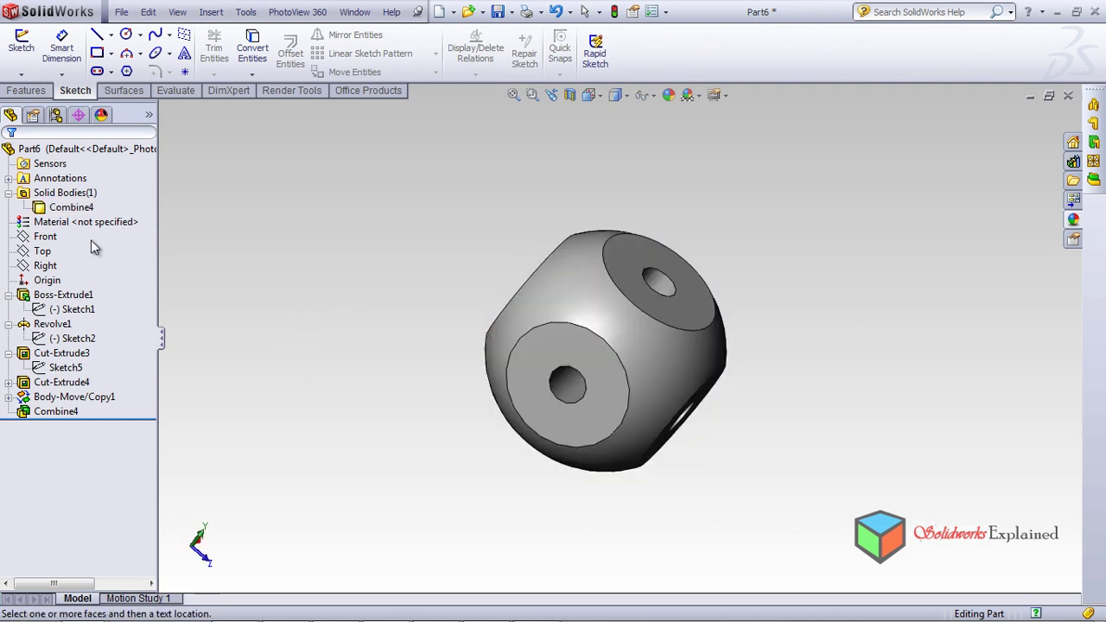
{"action": "left_click", "coordinate": [74, 207]}
{"action": "left_click", "coordinate": [92, 208]}
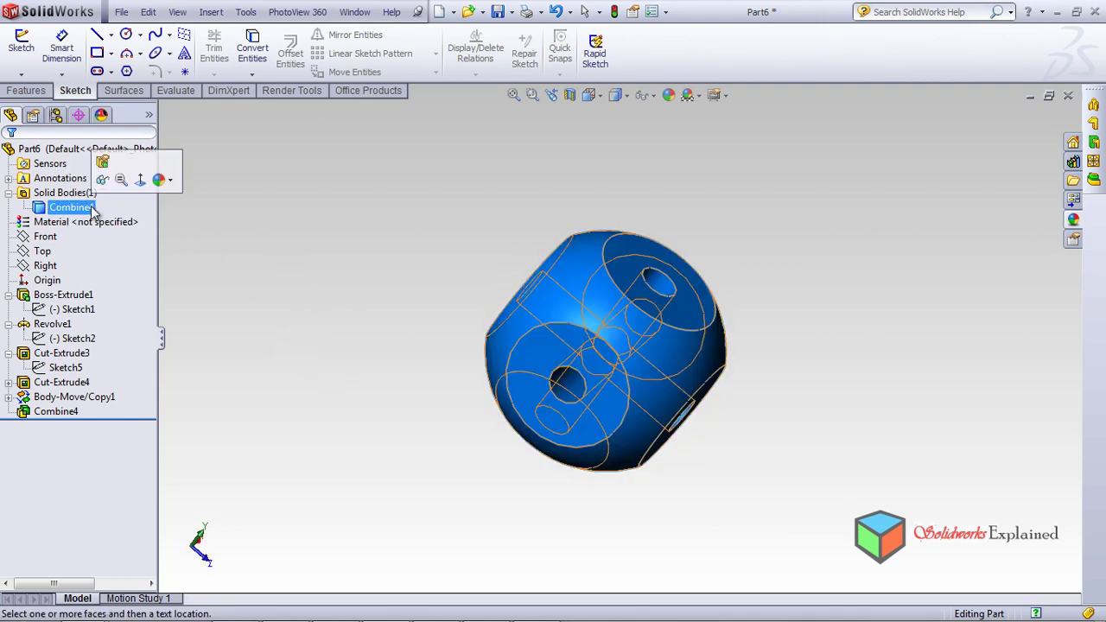
{"action": "right_click", "coordinate": [91, 208]}
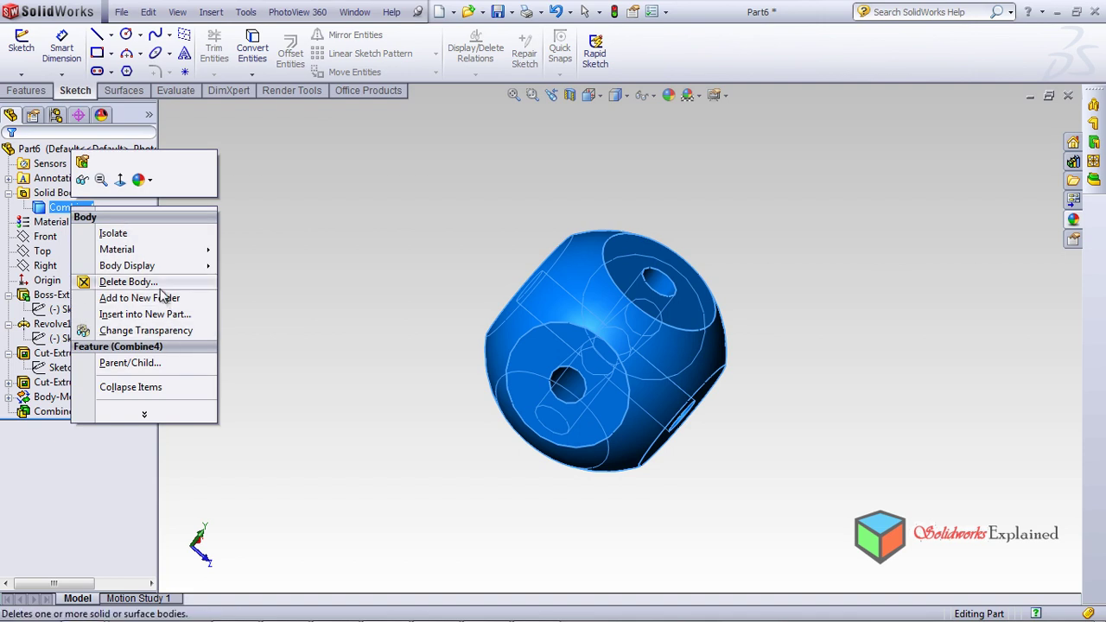
{"action": "left_click", "coordinate": [127, 281]}
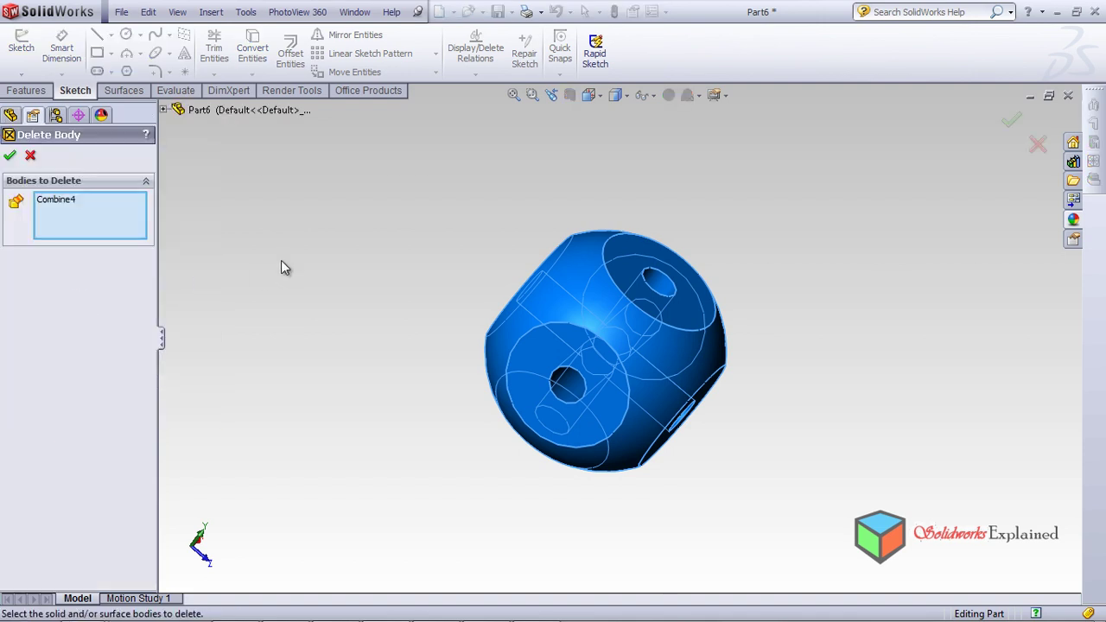
{"action": "left_click", "coordinate": [10, 156]}
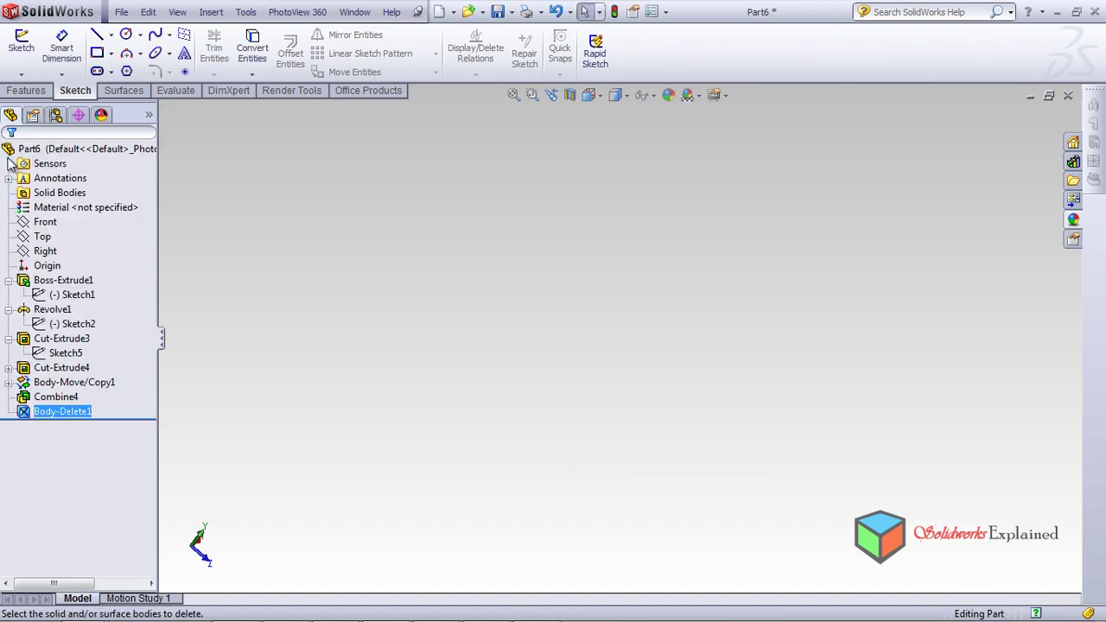
Check the feature tree and the Solid Bodies folder, and undo the body deletion
{"action": "left_click", "coordinate": [348, 302]}
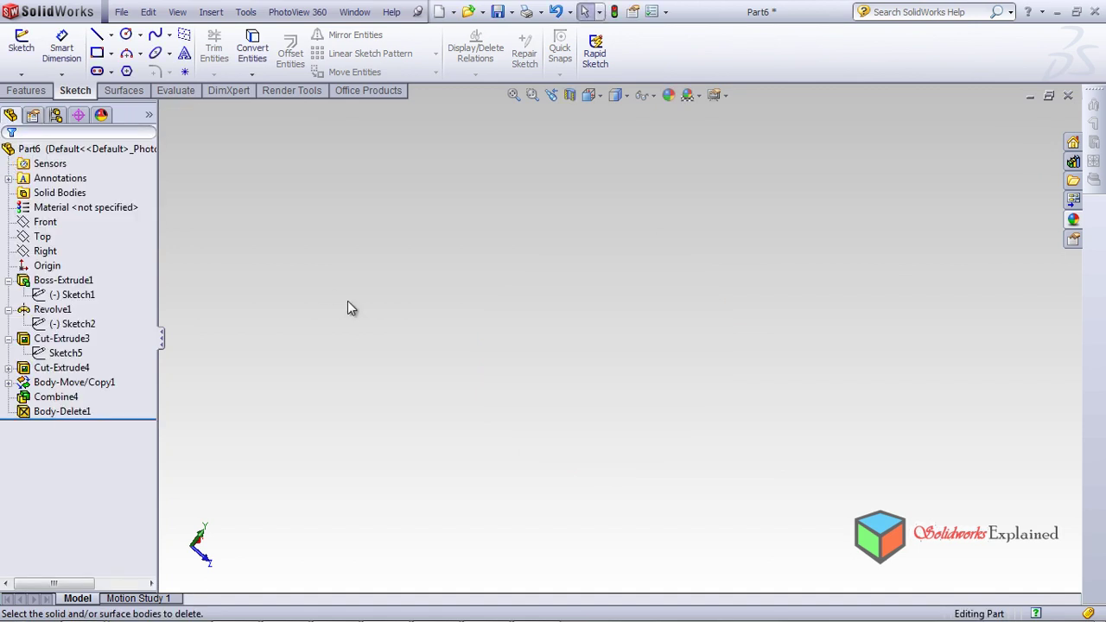
{"action": "left_click", "coordinate": [48, 419]}
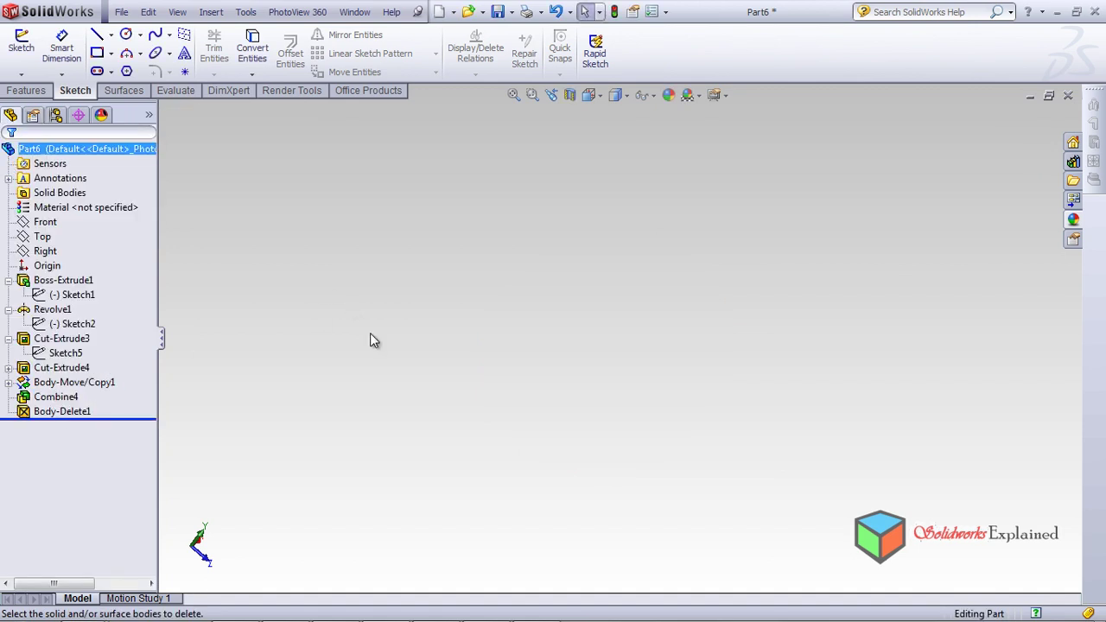
{"action": "left_click", "coordinate": [60, 195]}
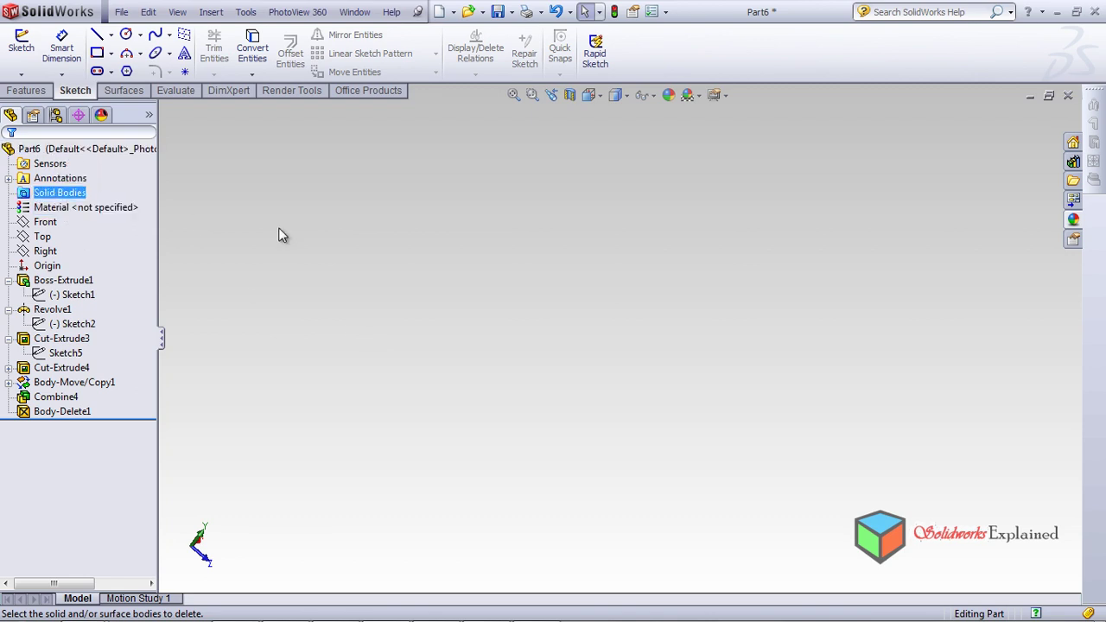
{"action": "left_click", "coordinate": [82, 210]}
{"action": "left_click", "coordinate": [911, 522]}
{"action": "left_click", "coordinate": [950, 548]}
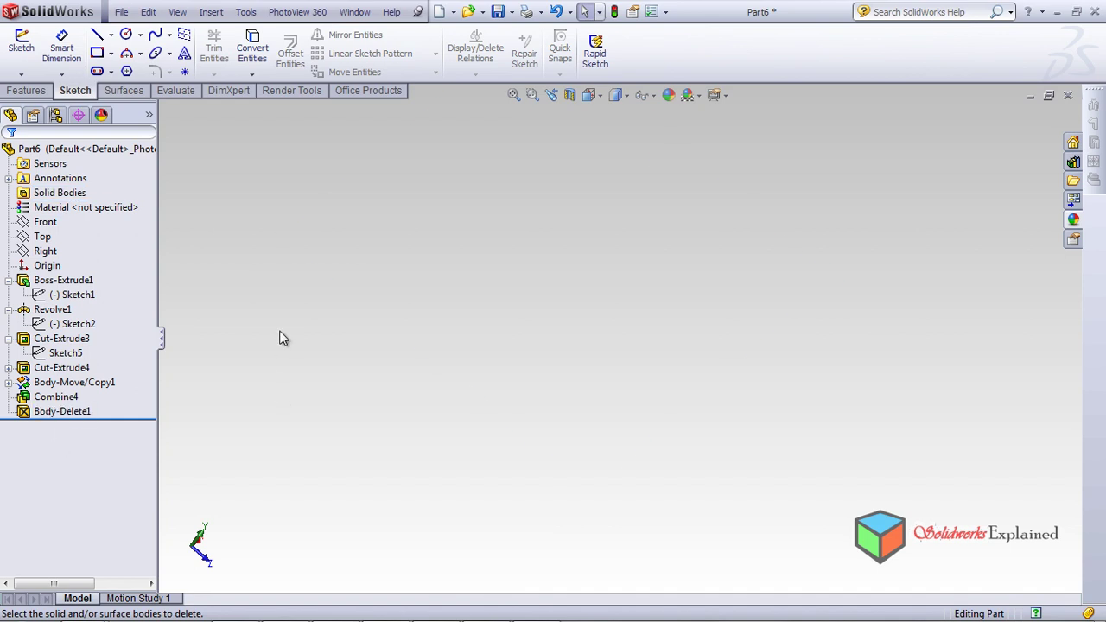
{"action": "key", "text": "ctrl+z"}
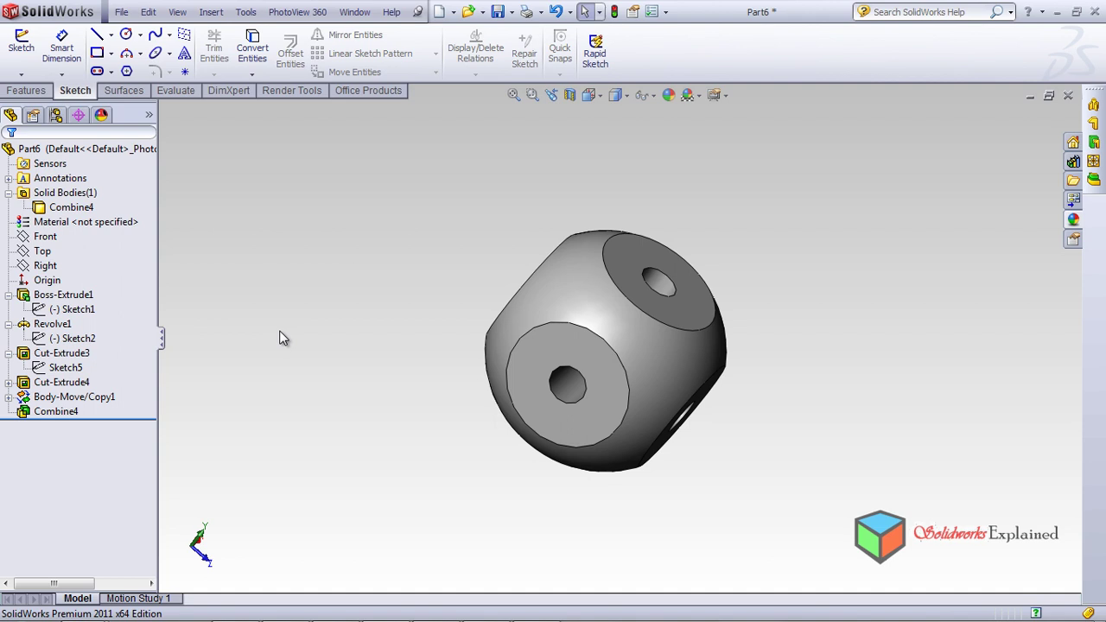
Delete the Combine4 feature from the feature tree to separate the cube and sphere bodies again
{"action": "left_click", "coordinate": [78, 413]}
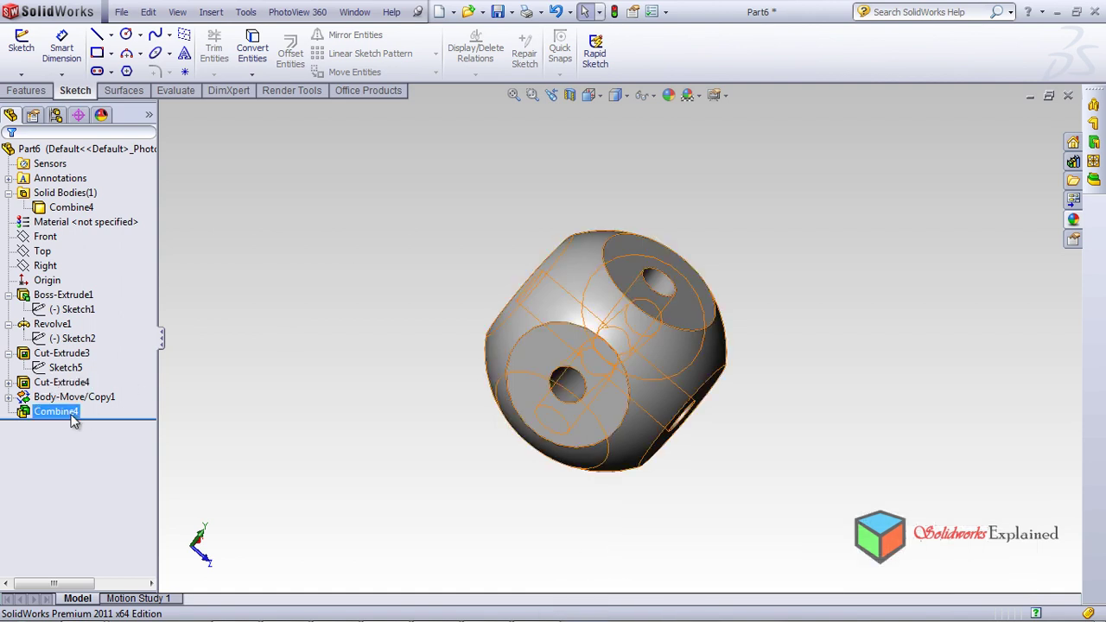
{"action": "left_click", "coordinate": [75, 415]}
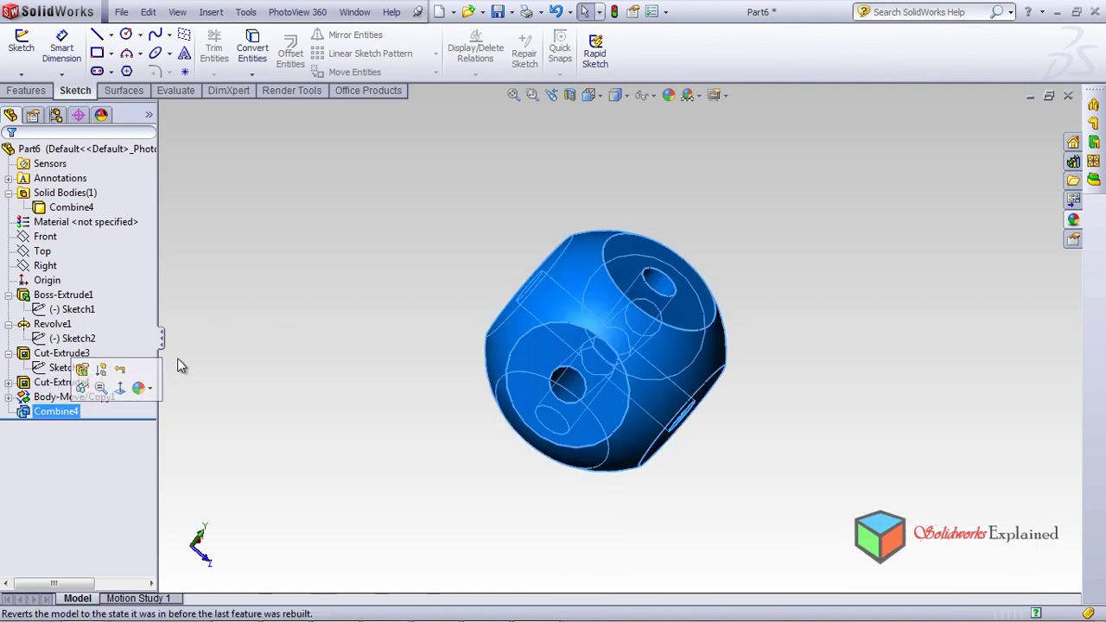
{"action": "right_click", "coordinate": [43, 413]}
{"action": "left_click", "coordinate": [121, 444]}
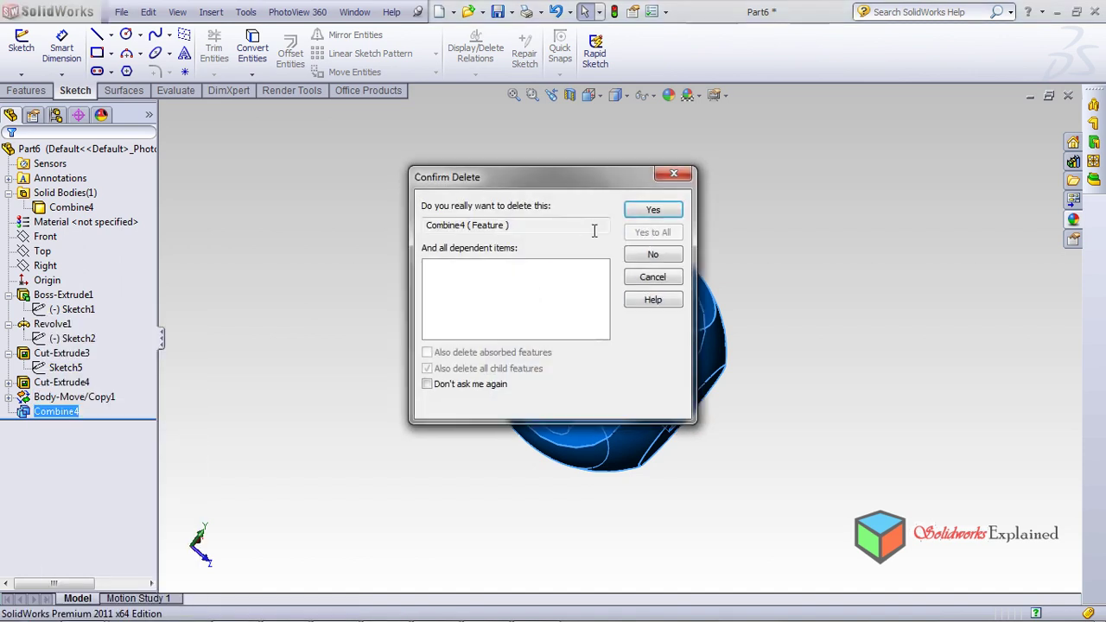
{"action": "left_click", "coordinate": [654, 211]}
{"action": "middle_click_drag", "start_coordinate": [321, 454], "coordinate": [309, 477]}
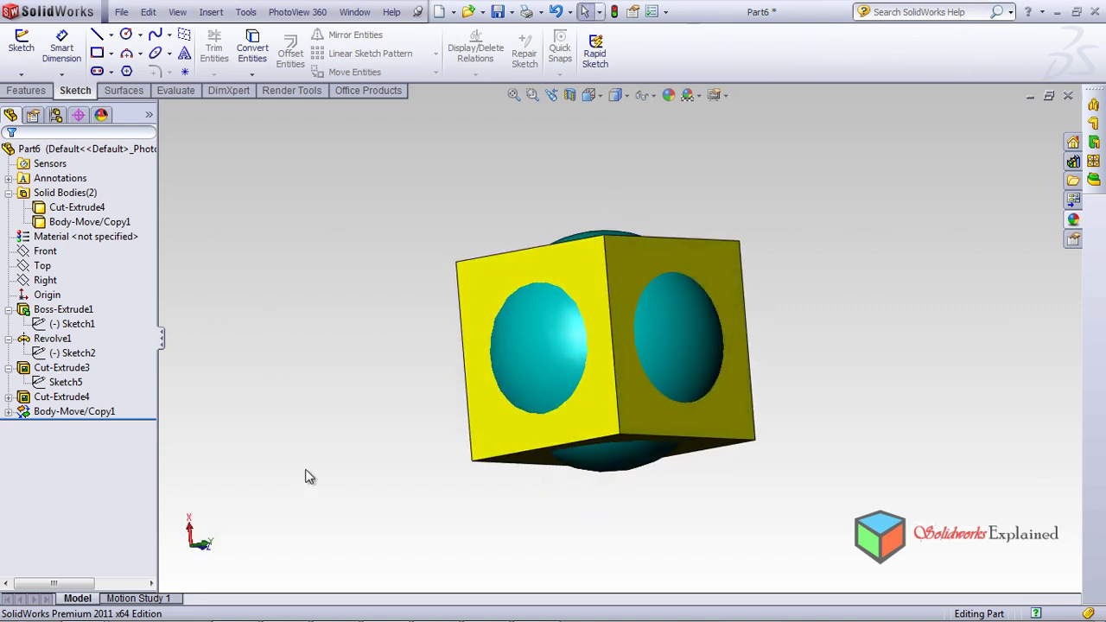
Review the Subtract and Add operation types in the Combine command and leave it without combining the bodies
{"action": "left_click", "coordinate": [211, 11]}
{"action": "mouse_move", "coordinate": [259, 67]}
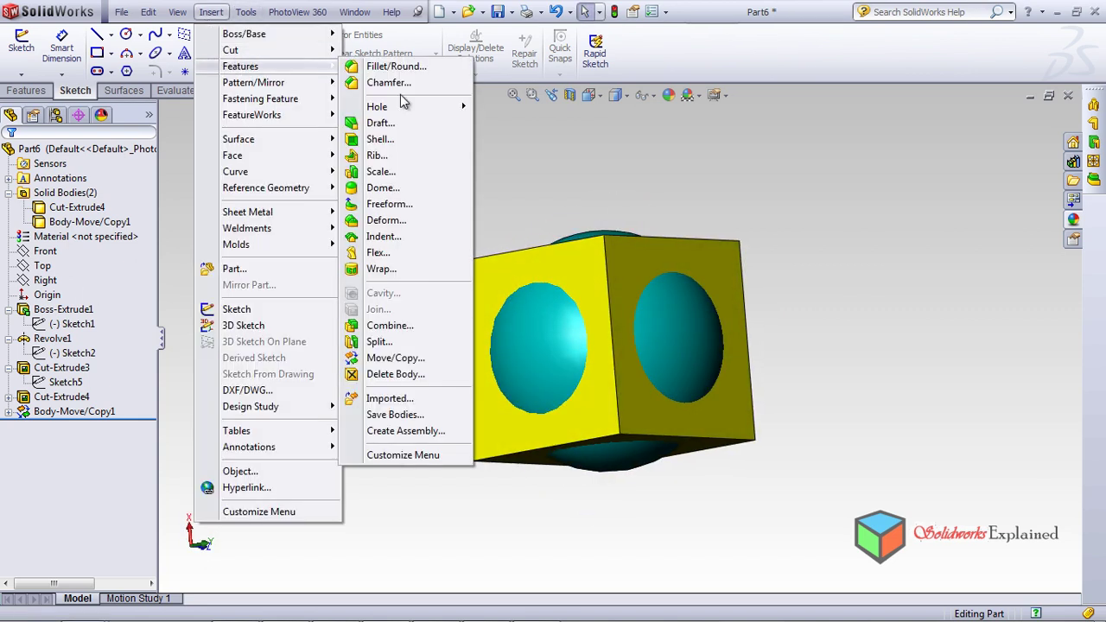
{"action": "left_click", "coordinate": [396, 326]}
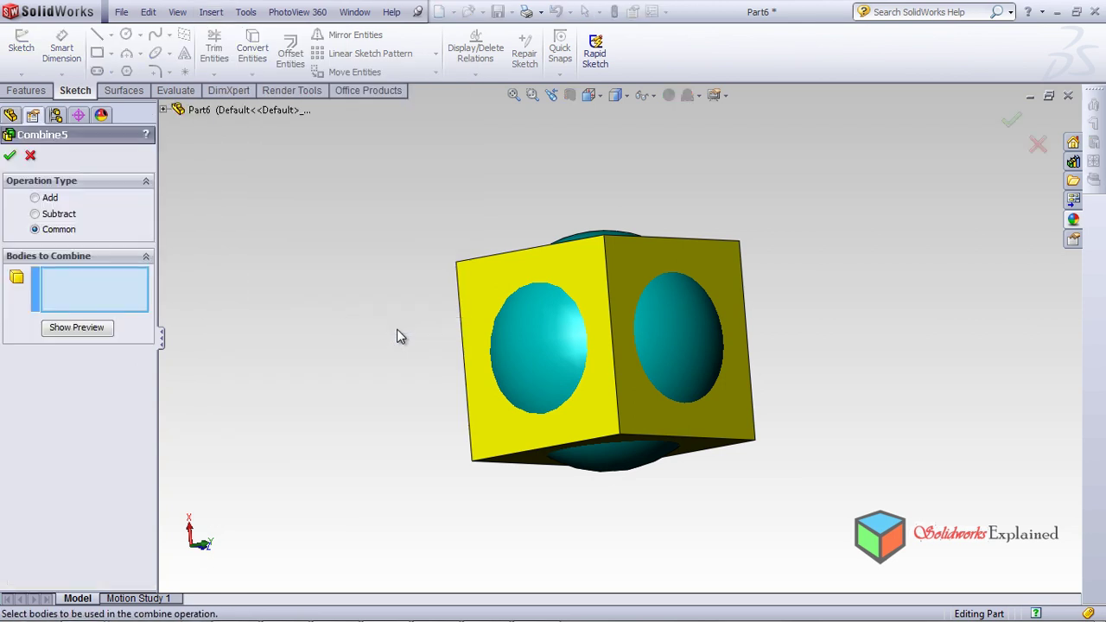
{"action": "left_click", "coordinate": [61, 214]}
{"action": "left_click", "coordinate": [50, 201]}
{"action": "left_click", "coordinate": [59, 214]}
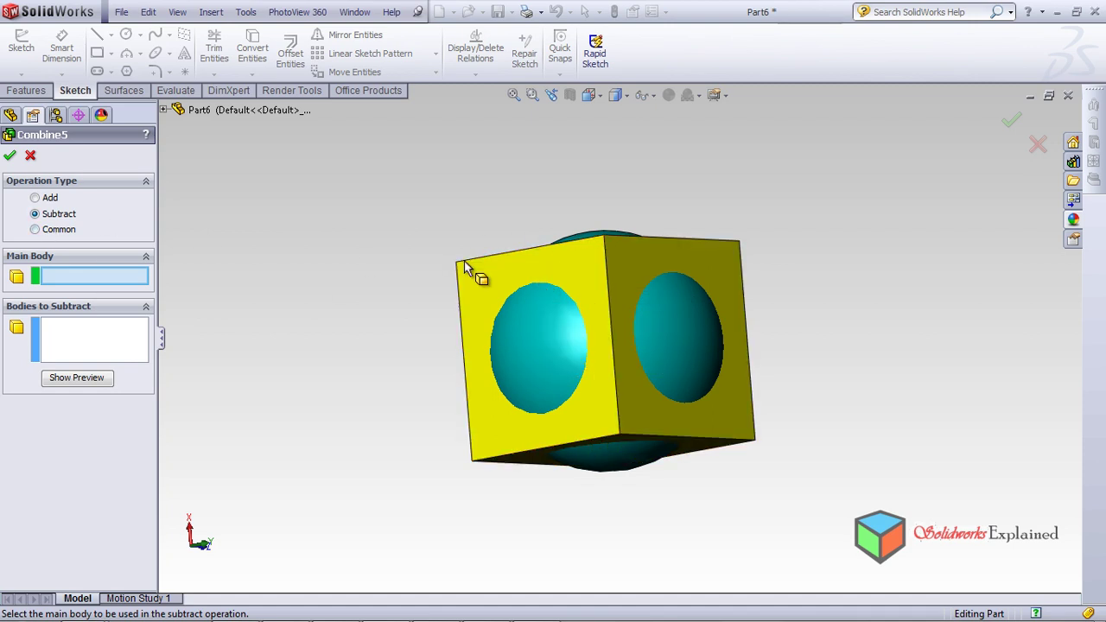
{"action": "left_click", "coordinate": [30, 158]}
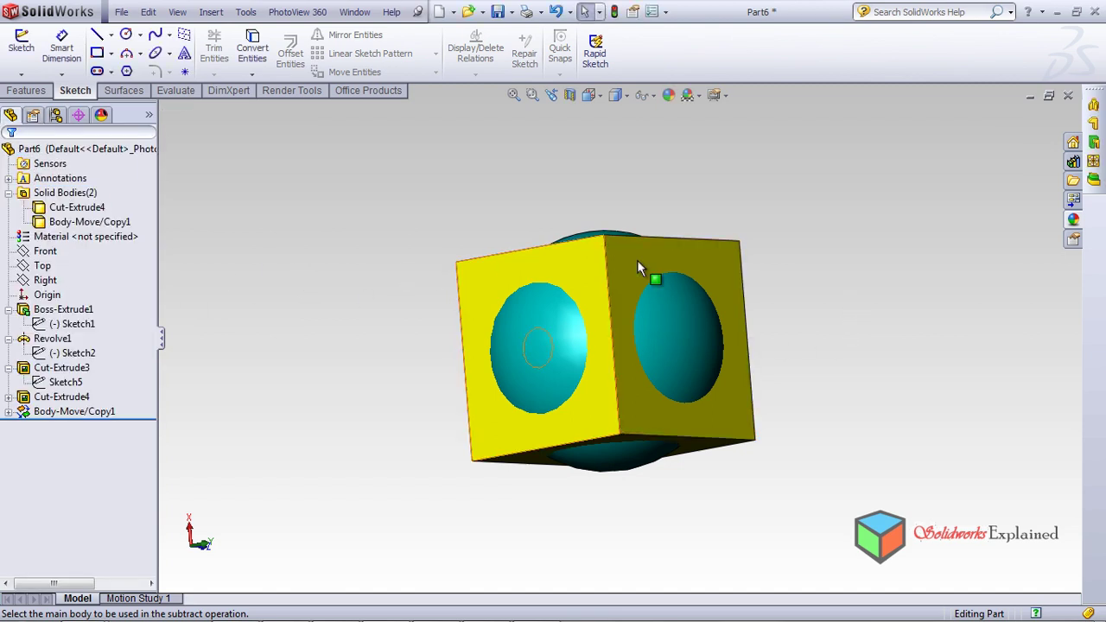
{"action": "middle_click_drag", "start_coordinate": [838, 276], "coordinate": [810, 338]}
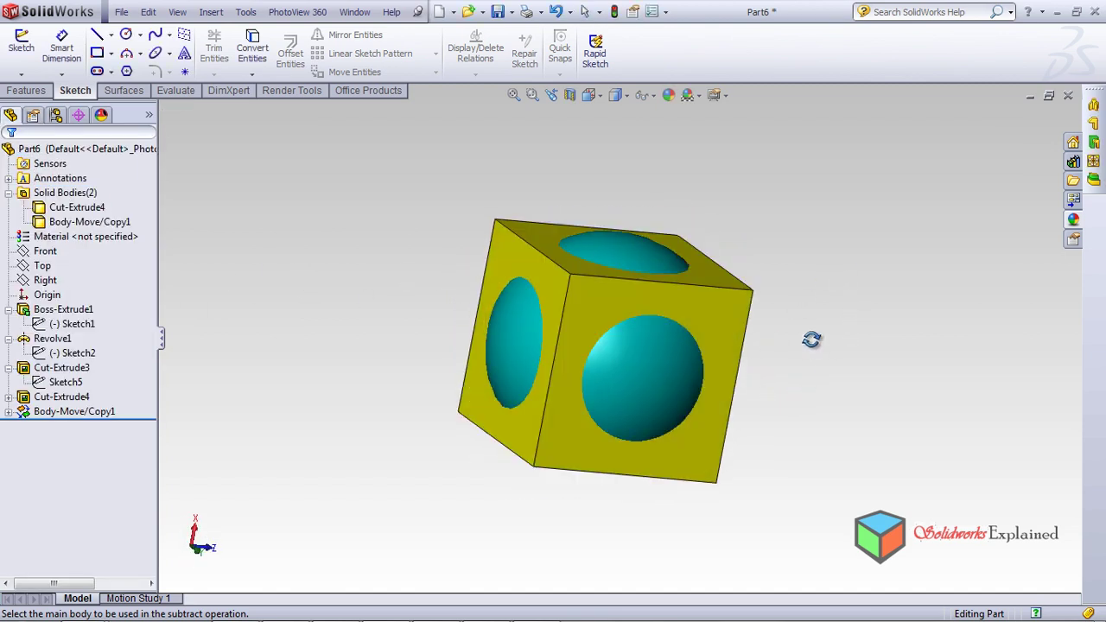